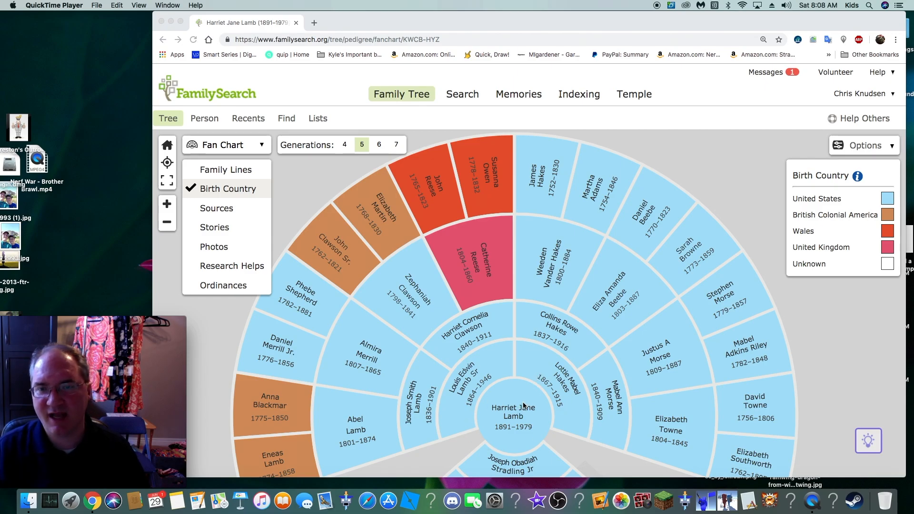
- Recenter the fan chart on the outer-ring ancestor who died in 1823 and show that person's tree in Descendancy view
{"action": "left_click", "coordinate": [650, 212]}
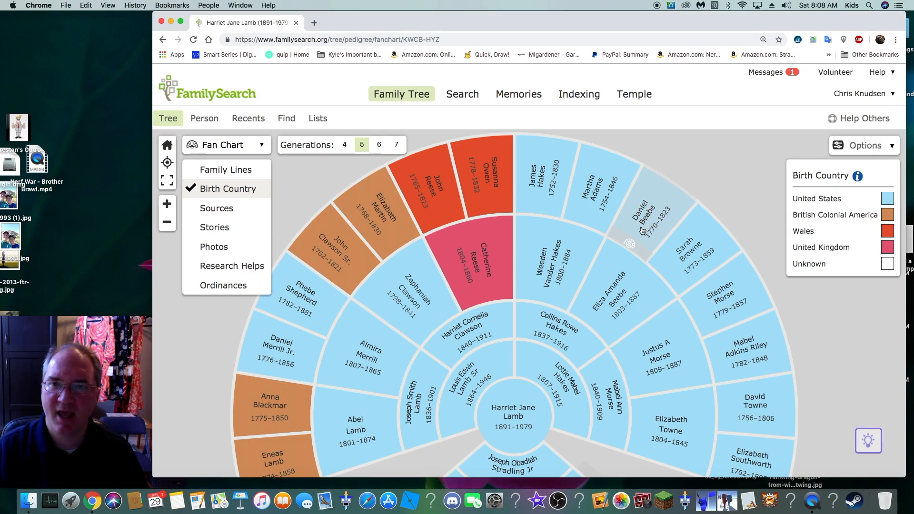
{"action": "left_click", "coordinate": [629, 246]}
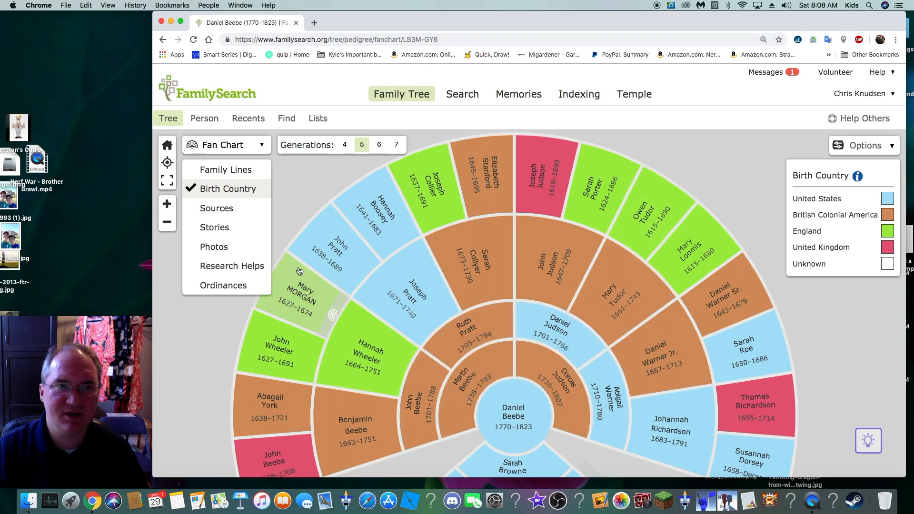
{"action": "left_click", "coordinate": [251, 146]}
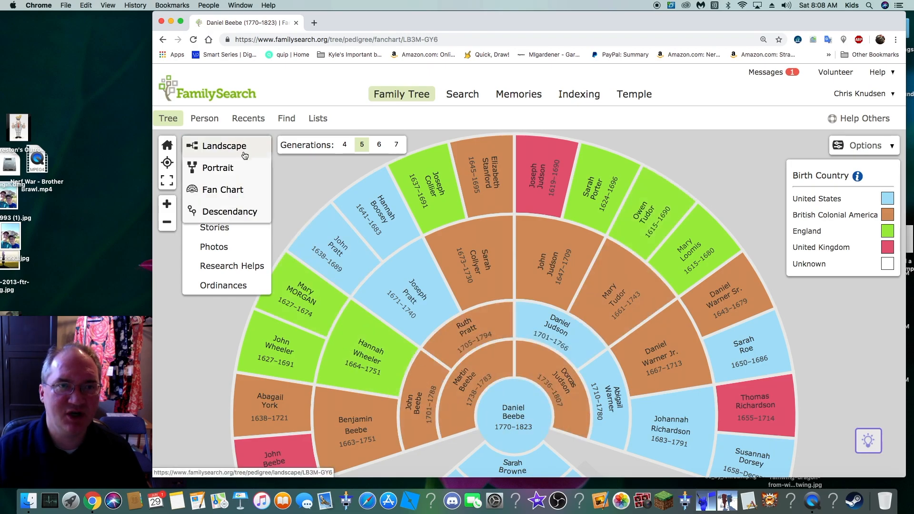
{"action": "left_click", "coordinate": [217, 213]}
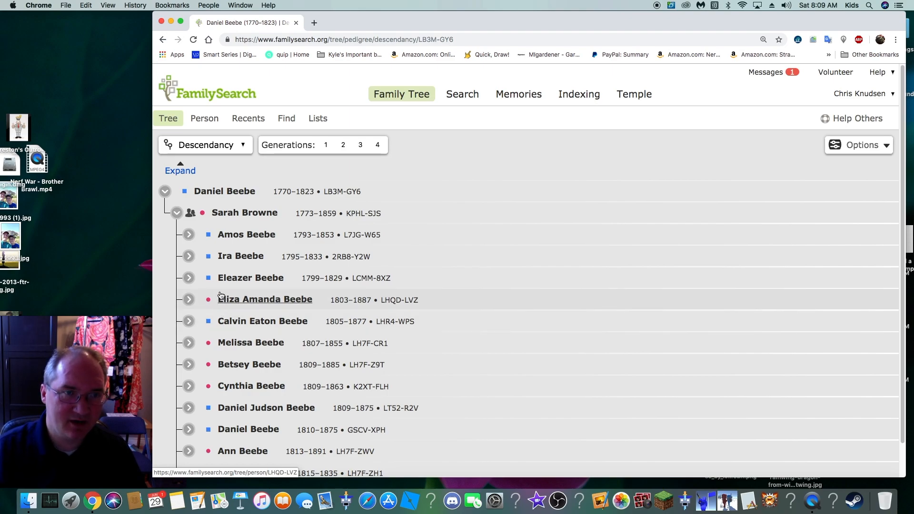
- Expand the descendancy tree through the couple's fifth child, that child's second child, and the third child in the following generation
{"action": "left_click", "coordinate": [189, 322]}
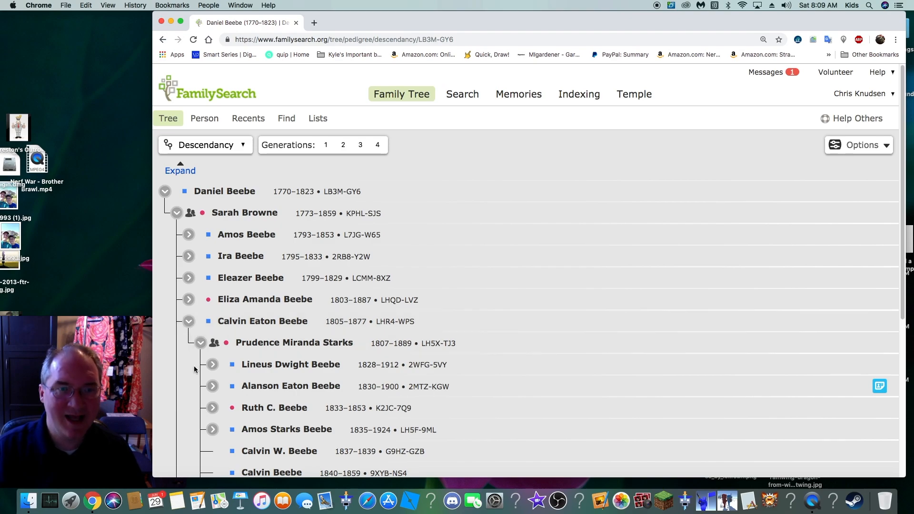
{"action": "left_click", "coordinate": [213, 388]}
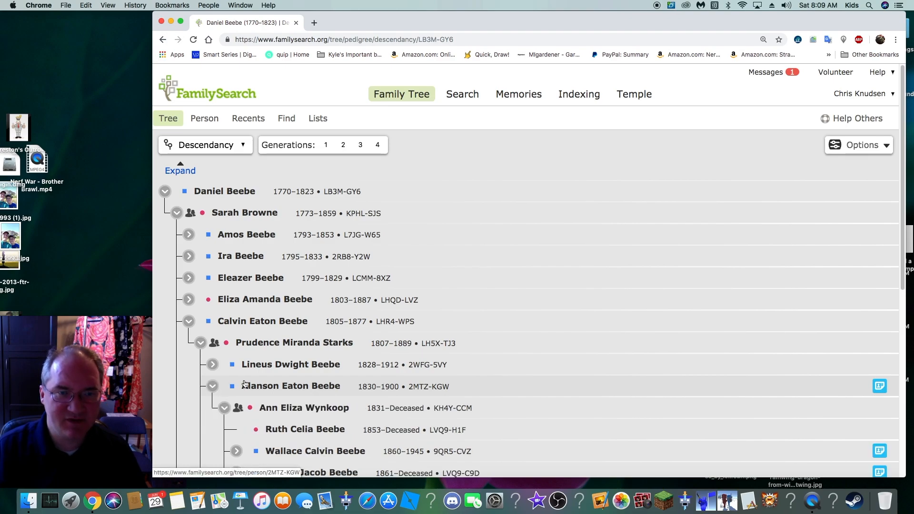
{"action": "scroll", "coordinate": [238, 385], "scroll_direction": "down", "scroll_amount": 1}
{"action": "scroll", "coordinate": [250, 391], "scroll_direction": "down", "scroll_amount": 1}
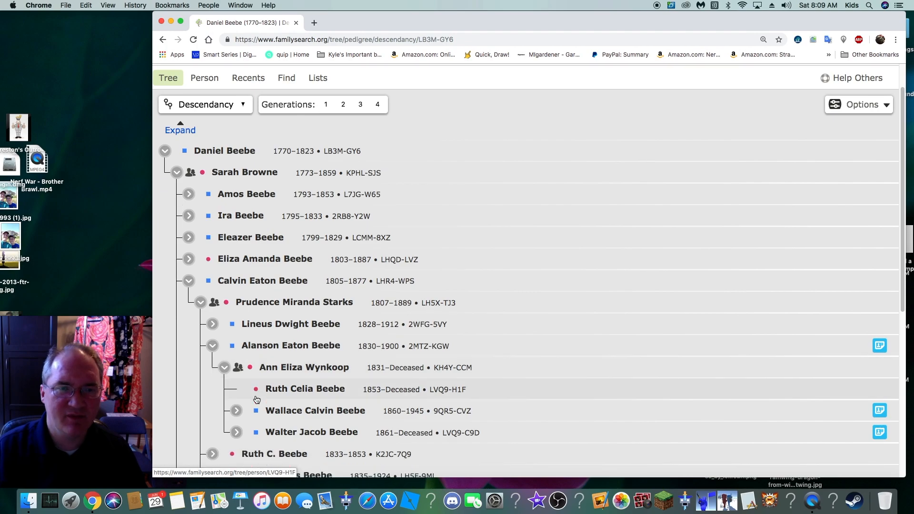
{"action": "left_click", "coordinate": [237, 433]}
{"action": "scroll", "coordinate": [340, 380], "scroll_direction": "down", "scroll_amount": 1}
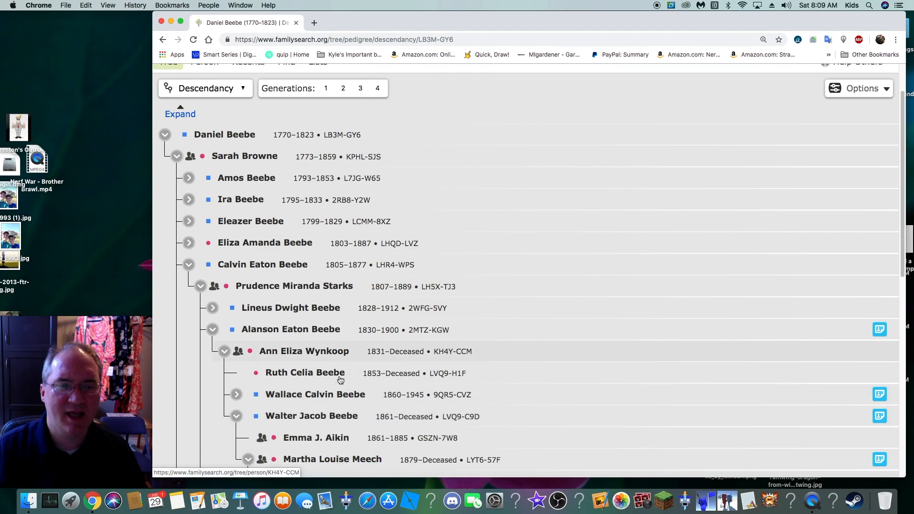
{"action": "scroll", "coordinate": [340, 380], "scroll_direction": "down", "scroll_amount": 3}
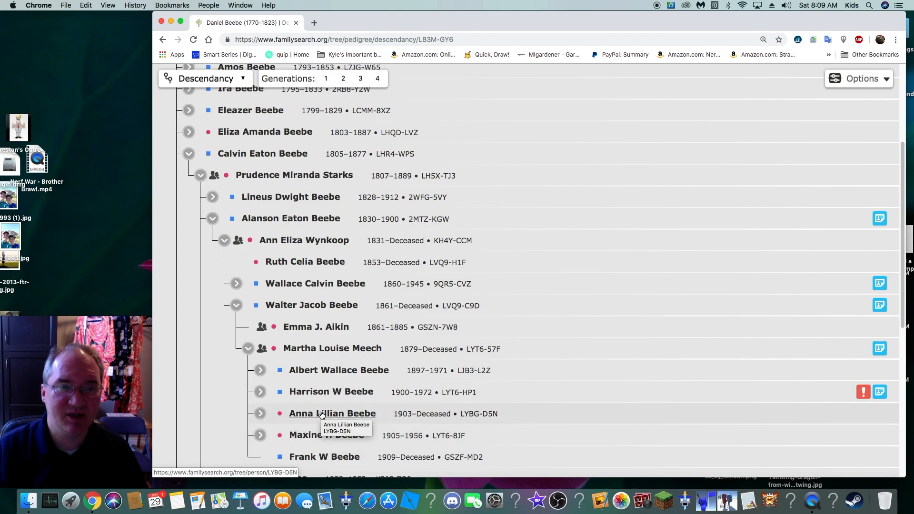
{"action": "scroll", "coordinate": [319, 404], "scroll_direction": "down", "scroll_amount": 1}
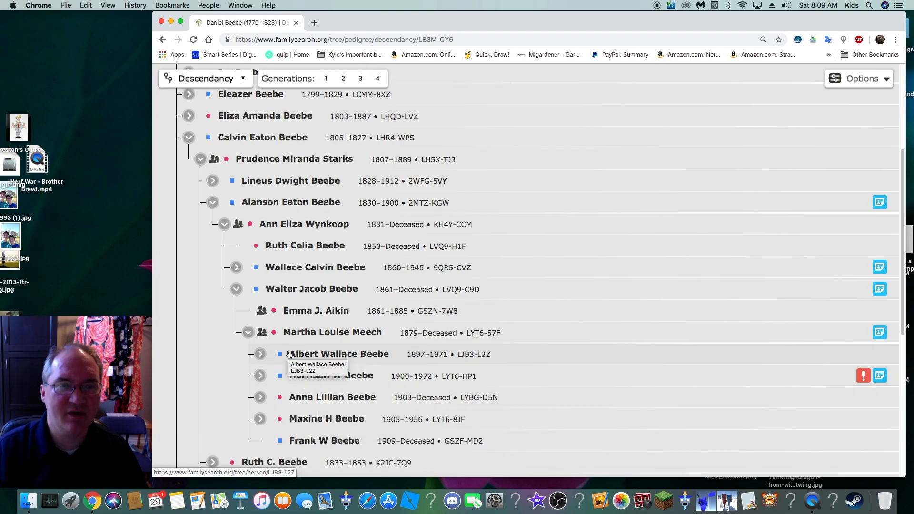
- Collapse the youngest sibling's family and open the person page of his eldest sister, who has no descendants listed, in a new tab
{"action": "left_click", "coordinate": [238, 290]}
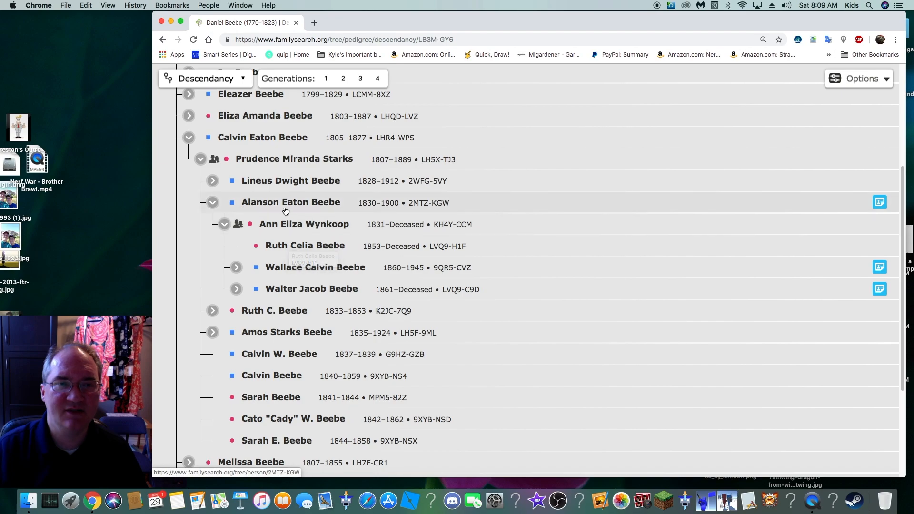
{"action": "left_click", "coordinate": [295, 246]}
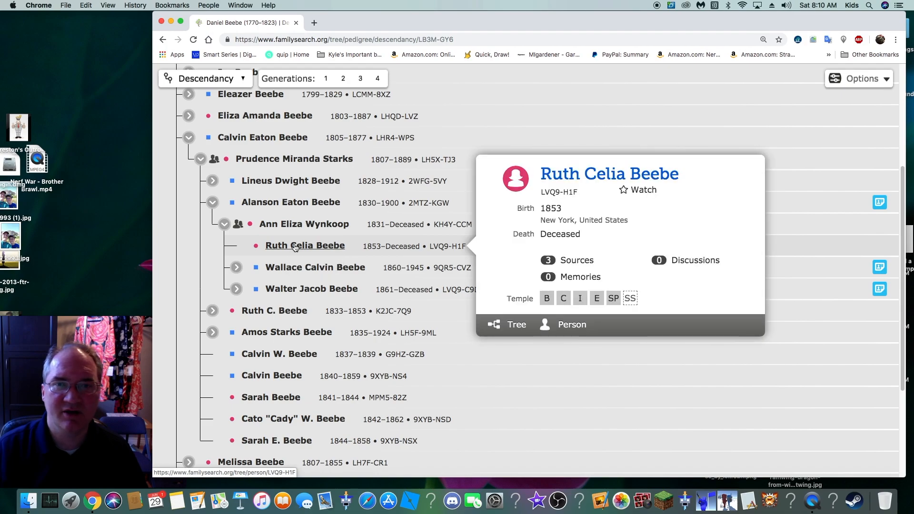
{"action": "right_click", "coordinate": [572, 328]}
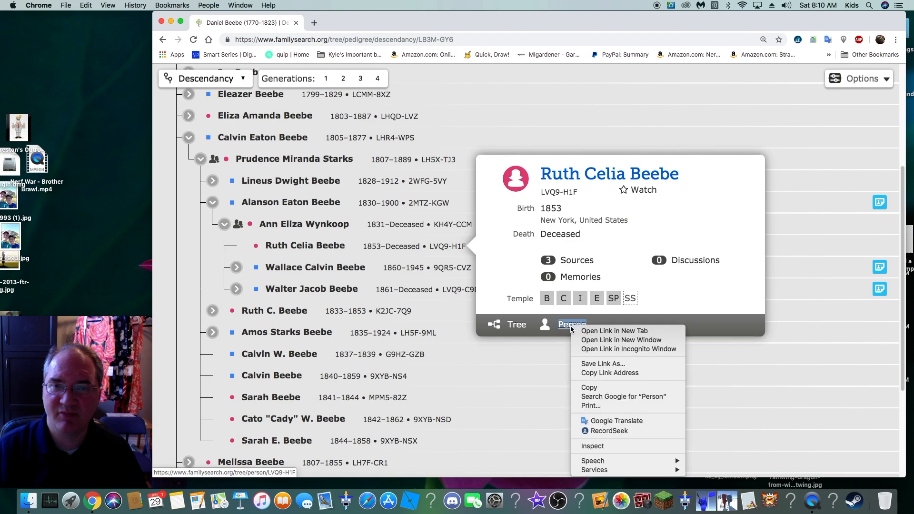
{"action": "left_click", "coordinate": [607, 331]}
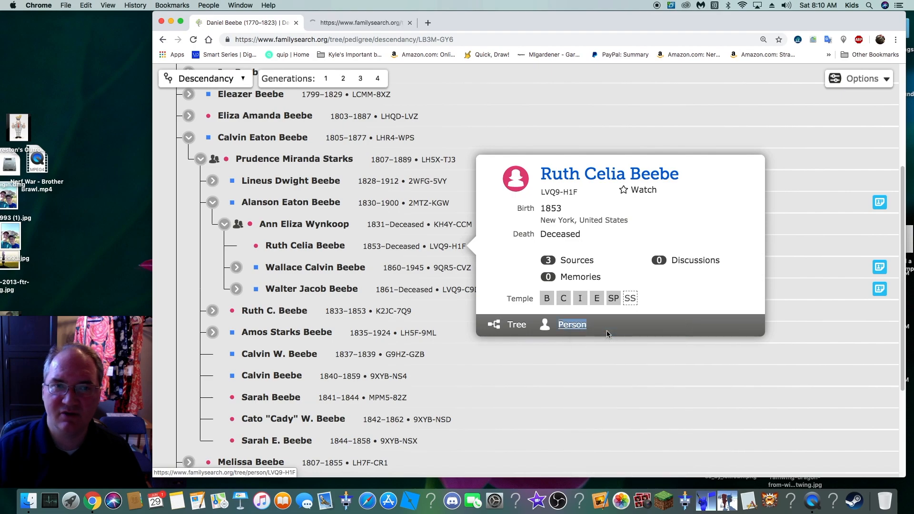
{"action": "left_click", "coordinate": [182, 23]}
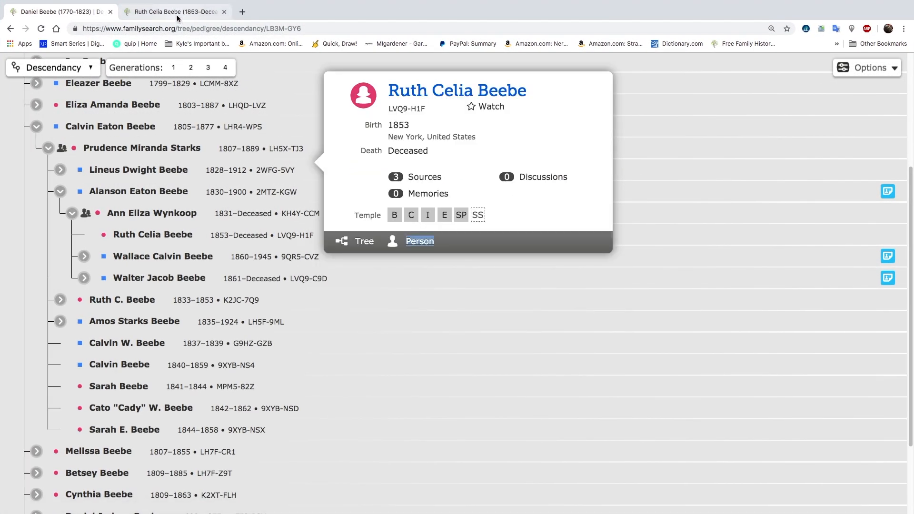
{"action": "left_click", "coordinate": [178, 16]}
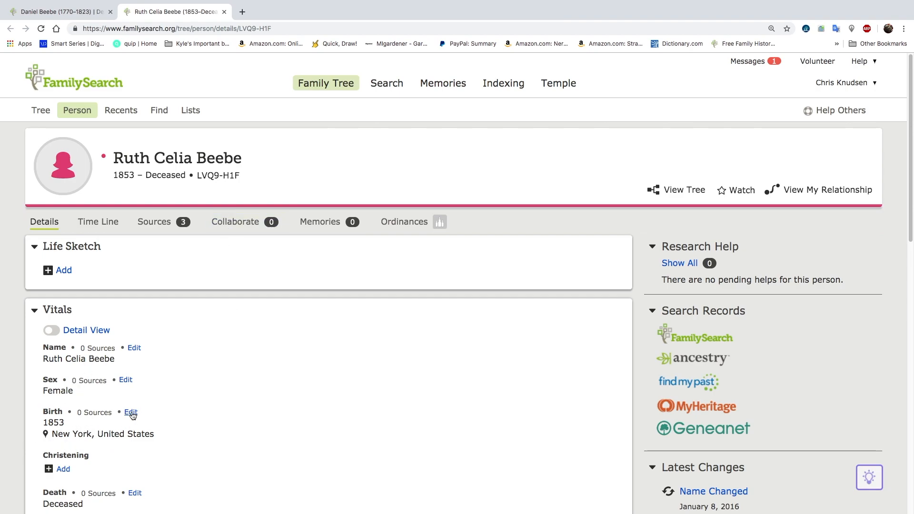
- Examine the woman's vitals, residence entries, spouse and children section, and parents on her details page
{"action": "scroll", "coordinate": [132, 415], "scroll_direction": "down", "scroll_amount": 1}
{"action": "scroll", "coordinate": [132, 415], "scroll_direction": "down", "scroll_amount": 3}
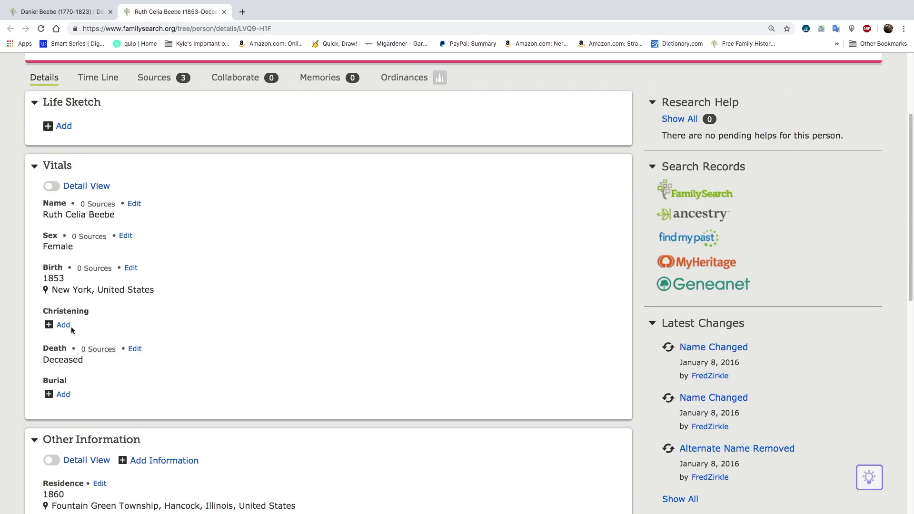
{"action": "scroll", "coordinate": [141, 358], "scroll_direction": "down", "scroll_amount": 3}
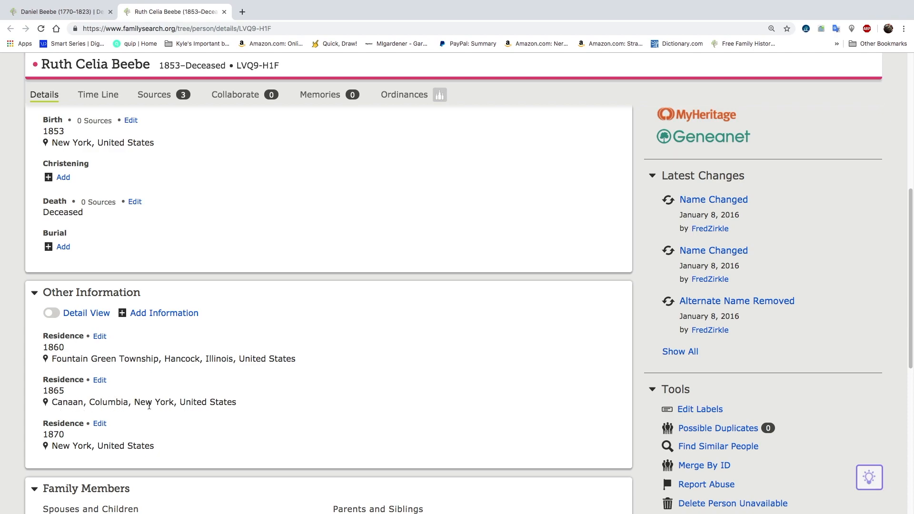
{"action": "scroll", "coordinate": [108, 400], "scroll_direction": "down", "scroll_amount": 1}
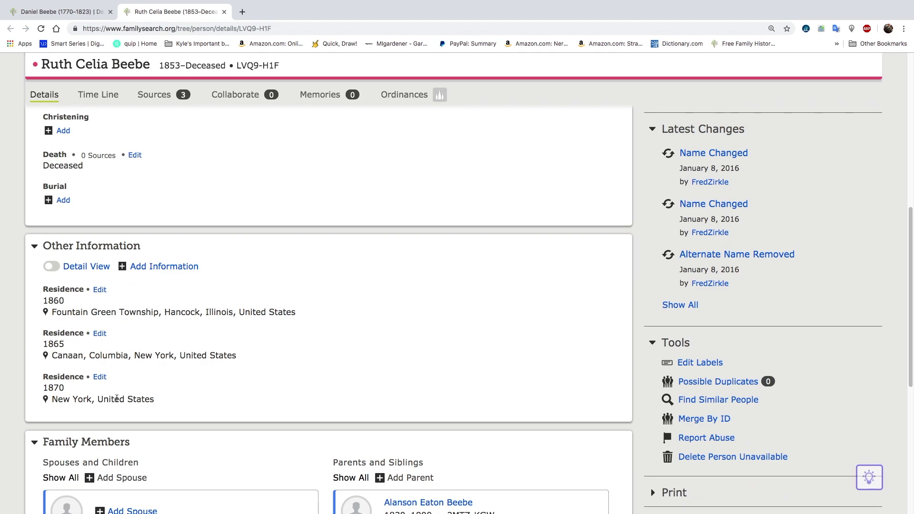
{"action": "scroll", "coordinate": [119, 337], "scroll_direction": "up", "scroll_amount": 4}
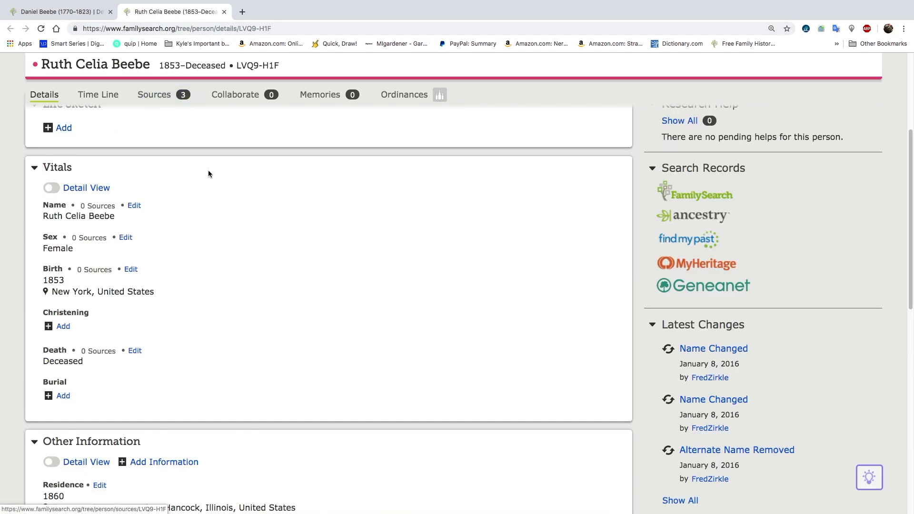
{"action": "scroll", "coordinate": [206, 241], "scroll_direction": "down", "scroll_amount": 5}
{"action": "scroll", "coordinate": [206, 245], "scroll_direction": "down", "scroll_amount": 2}
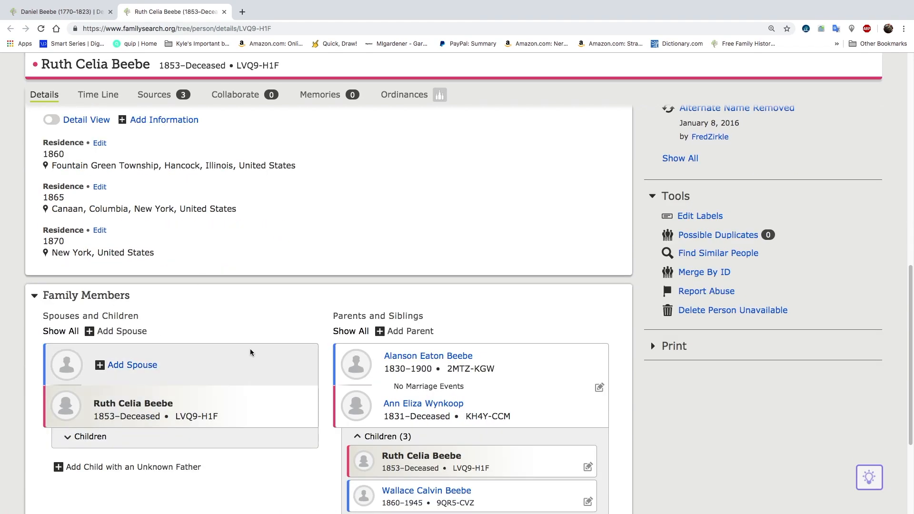
{"action": "scroll", "coordinate": [250, 352], "scroll_direction": "up", "scroll_amount": 10}
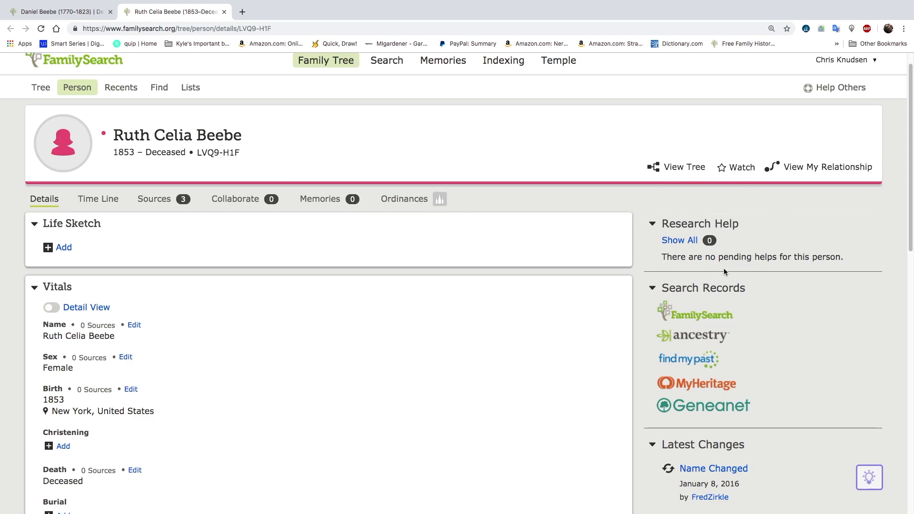
- Search Ancestry for the woman's records from her FamilySearch page and recheck her residences listed on FamilySearch
{"action": "left_click", "coordinate": [695, 337]}
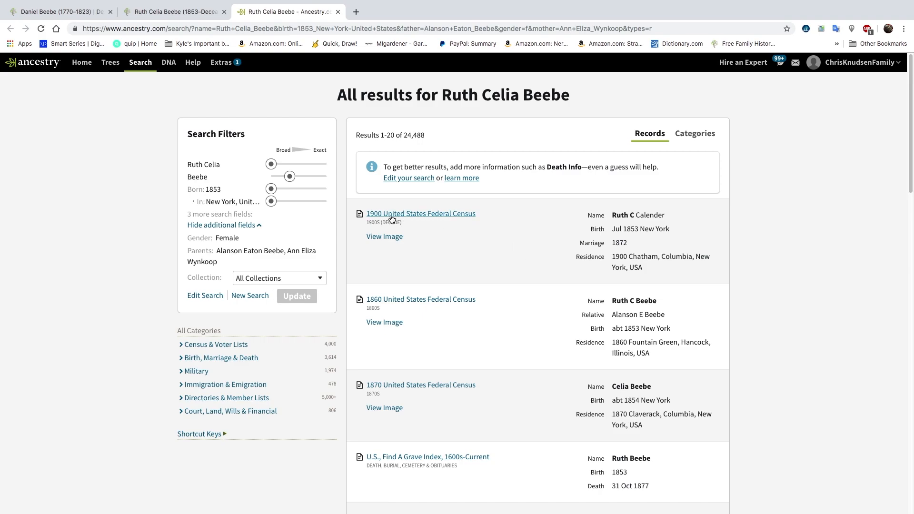
{"action": "mouse_move", "coordinate": [392, 219]}
{"action": "left_click", "coordinate": [192, 15]}
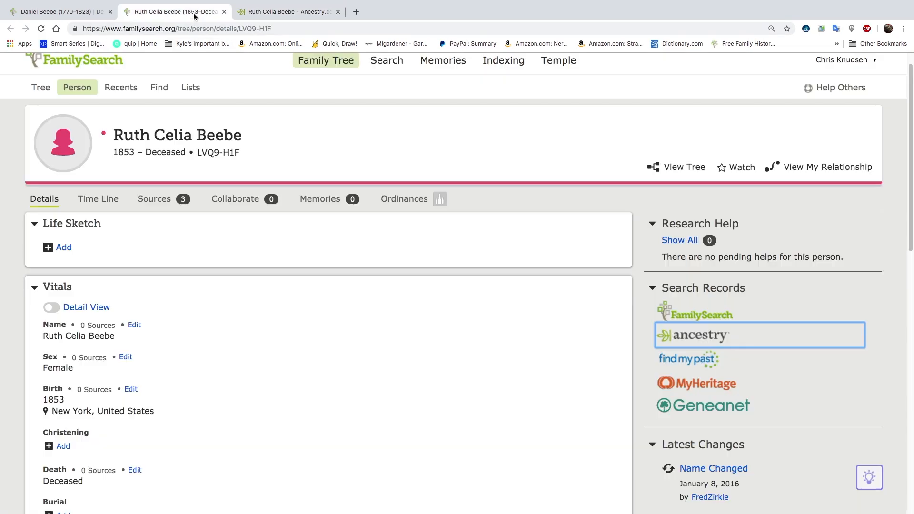
{"action": "scroll", "coordinate": [146, 334], "scroll_direction": "down", "scroll_amount": 5}
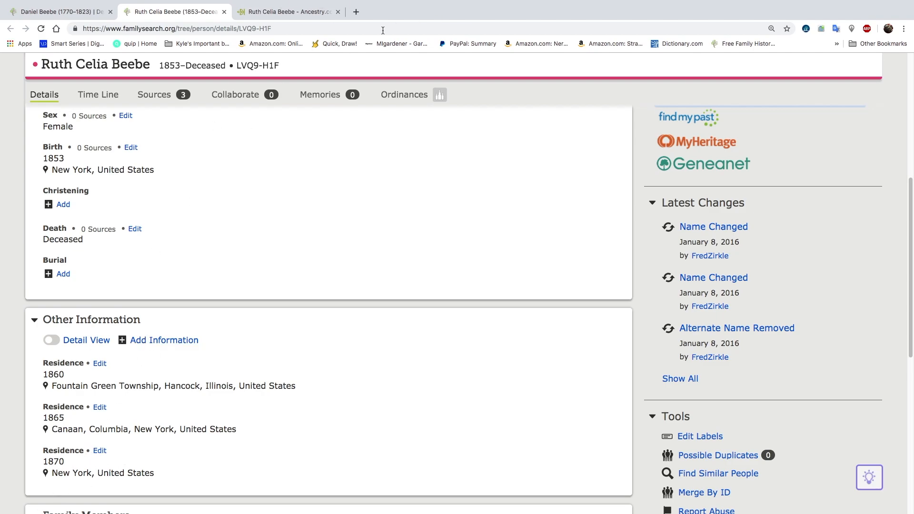
- Preview and open the 1870 United States Federal Census record from the Ancestry search results
{"action": "left_click", "coordinate": [305, 12]}
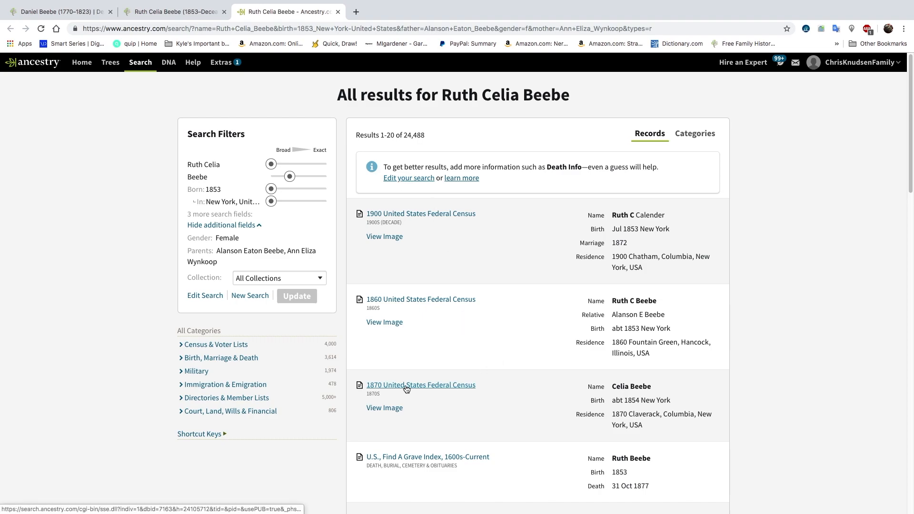
{"action": "mouse_move", "coordinate": [406, 389]}
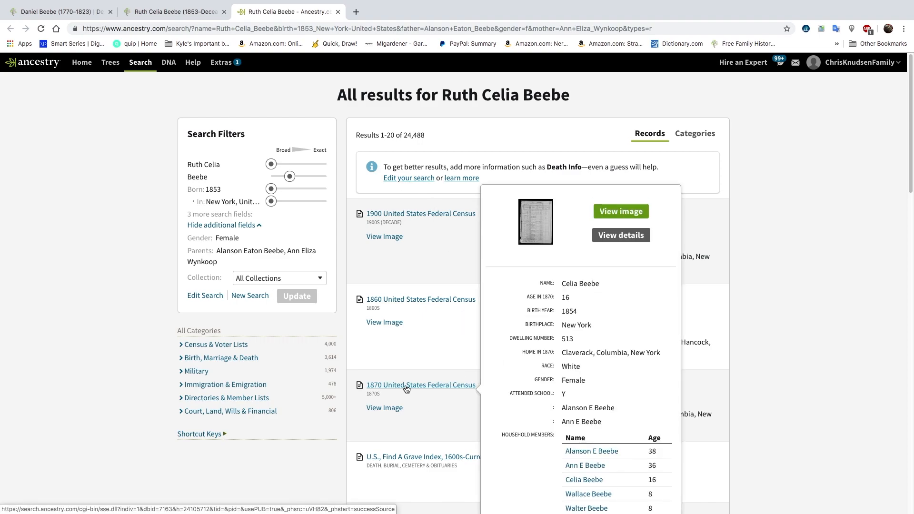
{"action": "left_click", "coordinate": [406, 387]}
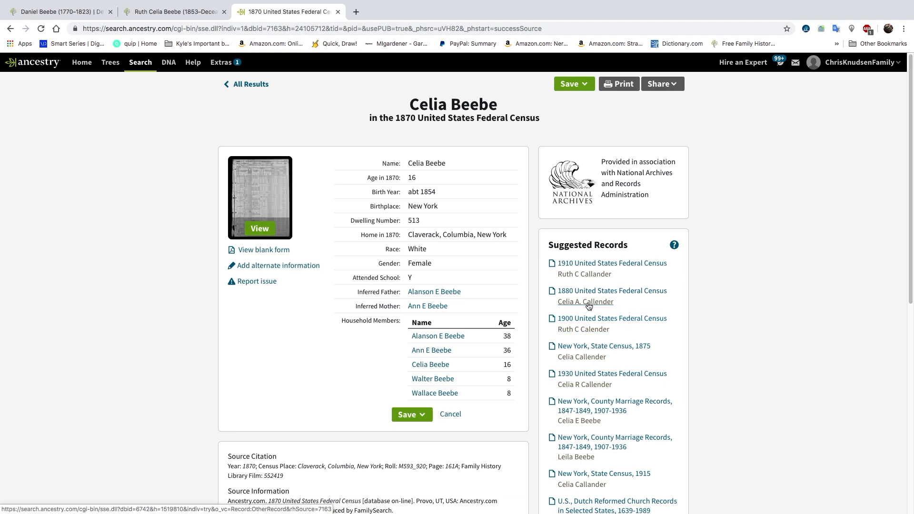
- Open both suggested New York, County Marriage Records and the U.S., Dutch Reformed Church Records entry to check the marriage details
{"action": "left_click", "coordinate": [585, 409]}
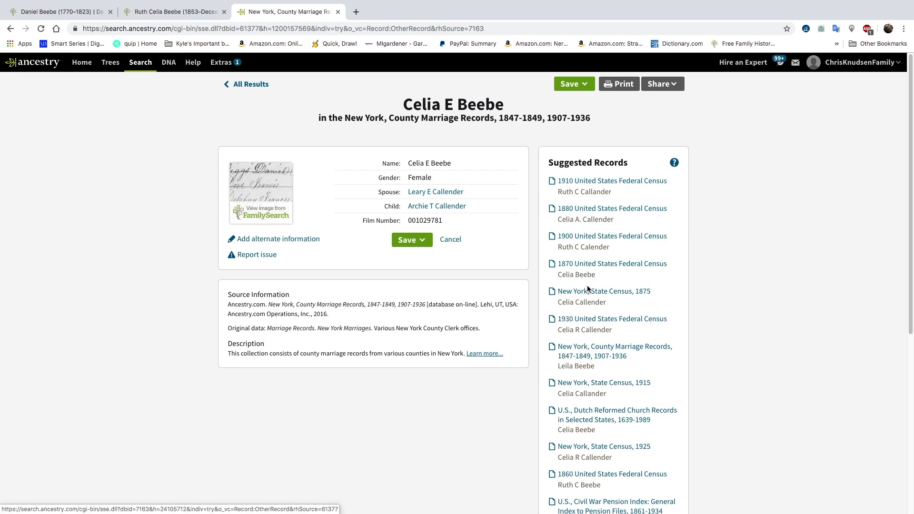
{"action": "left_click", "coordinate": [592, 351]}
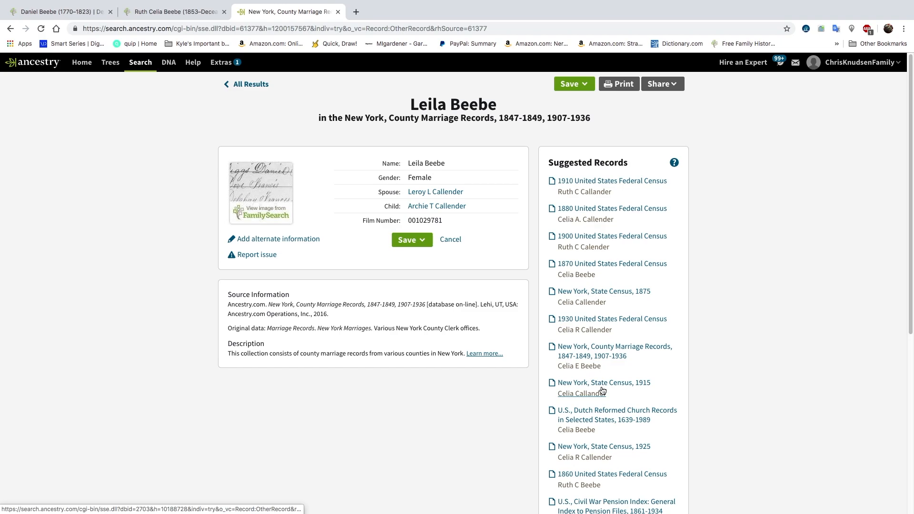
{"action": "left_click", "coordinate": [599, 419]}
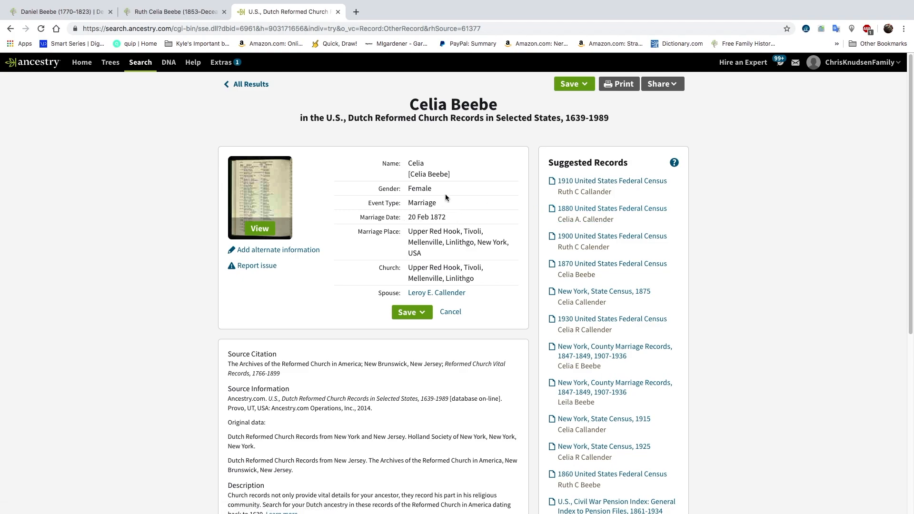
- Open the suggested 1880 United States Federal Census record in a new tab, keeping the church marriage record open, and switch to it
{"action": "left_click", "coordinate": [586, 213]}
{"action": "left_click", "coordinate": [9, 31]}
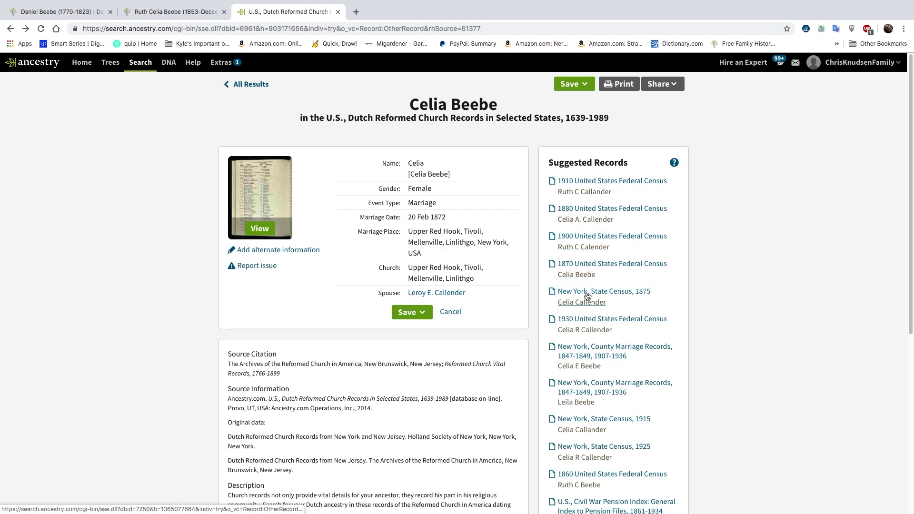
{"action": "right_click", "coordinate": [585, 212]}
{"action": "left_click", "coordinate": [599, 212]}
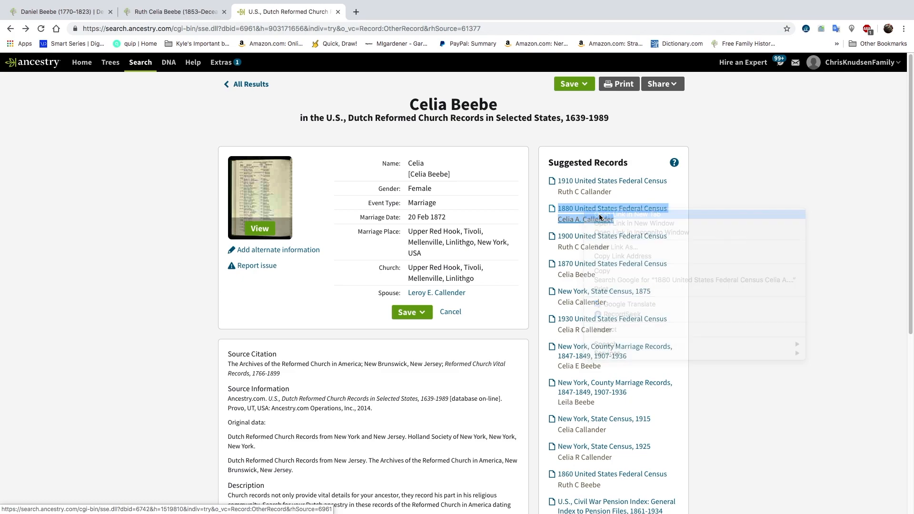
{"action": "left_click", "coordinate": [418, 11]}
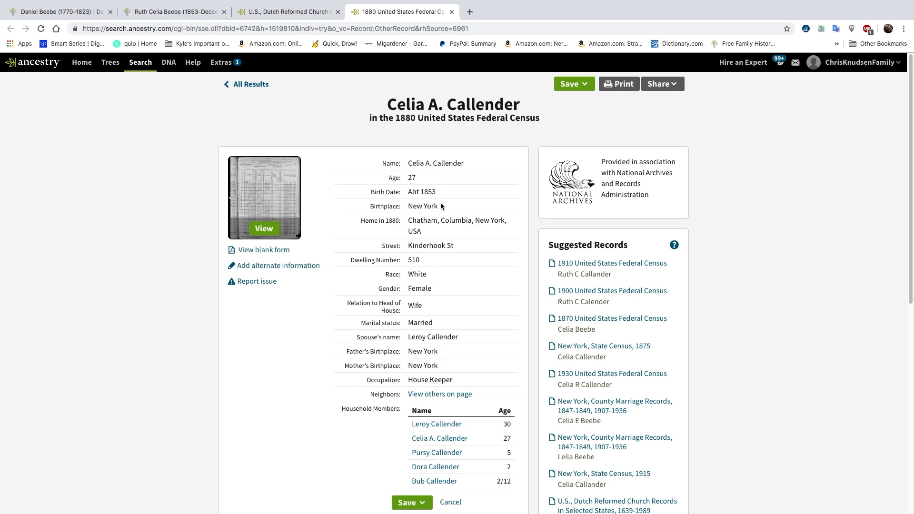
- Open the suggested 1900 and 1910 United States Federal Census records in new tabs and look through the remaining suggested records
{"action": "right_click", "coordinate": [596, 295]}
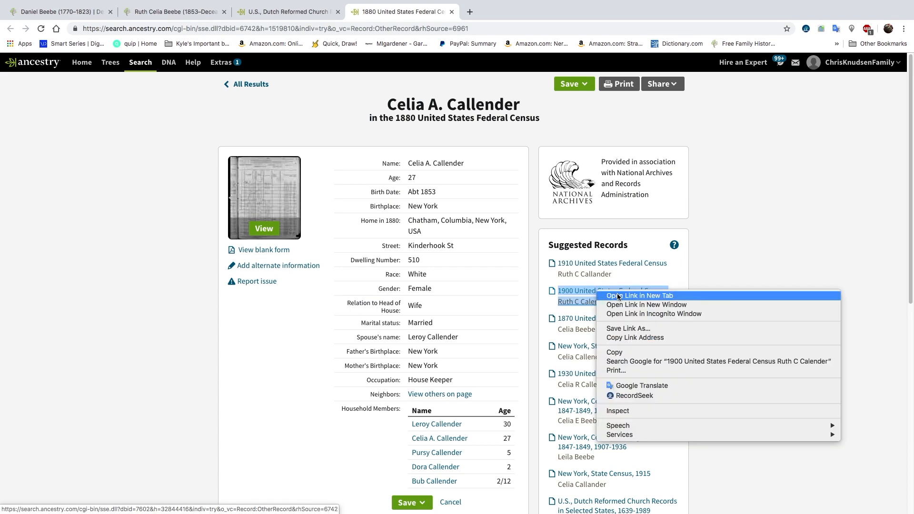
{"action": "left_click", "coordinate": [618, 297]}
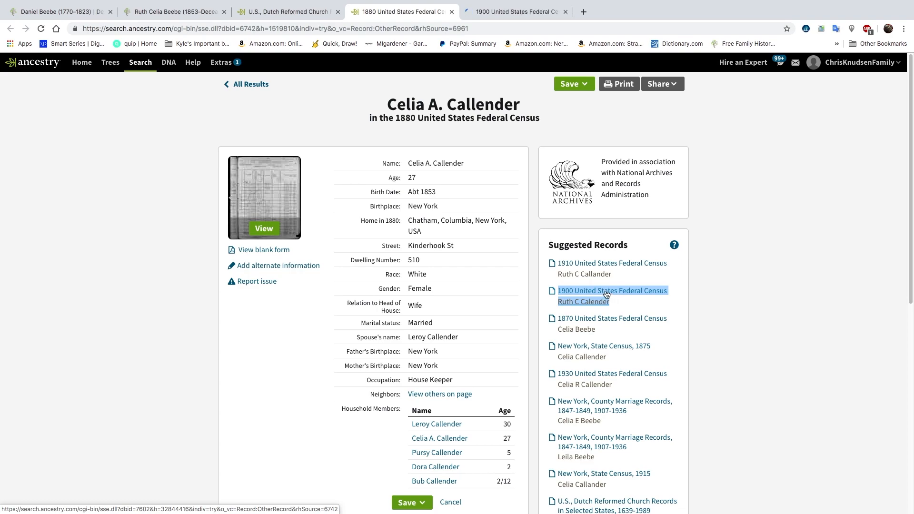
{"action": "right_click", "coordinate": [584, 261]}
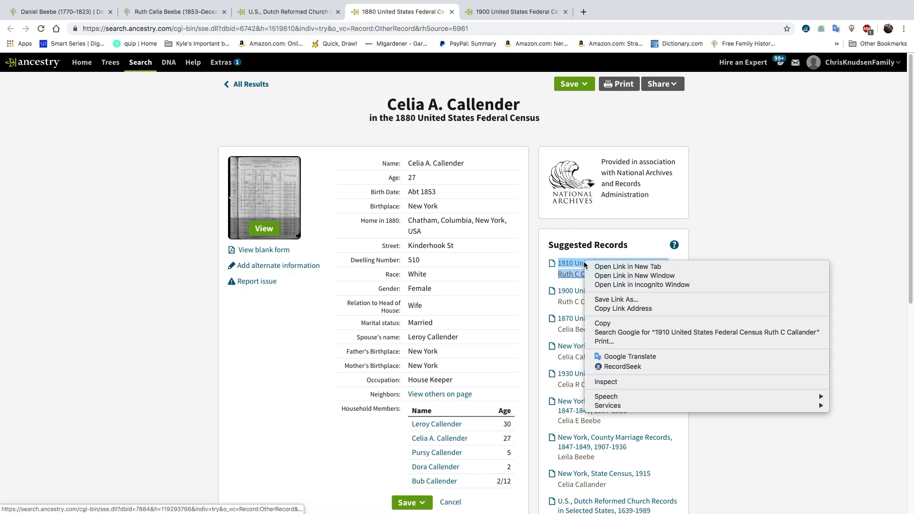
{"action": "left_click", "coordinate": [605, 267]}
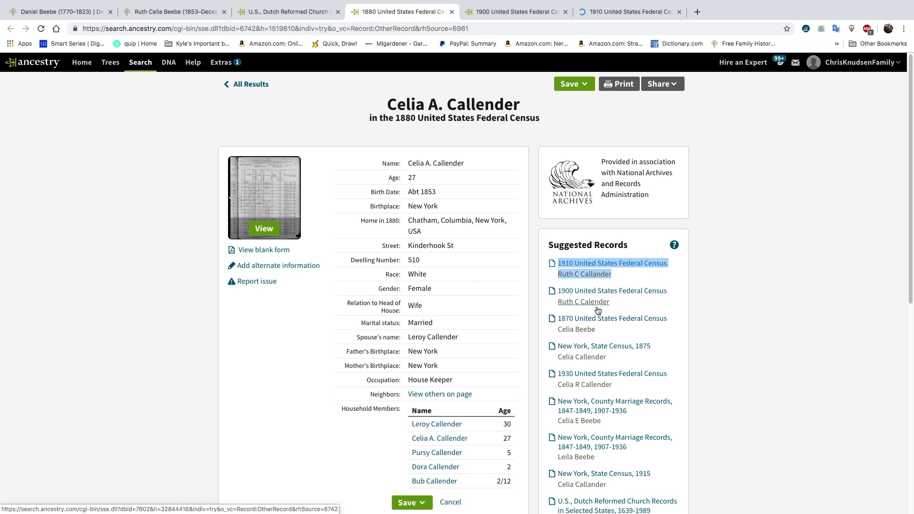
{"action": "scroll", "coordinate": [591, 371], "scroll_direction": "down", "scroll_amount": 5}
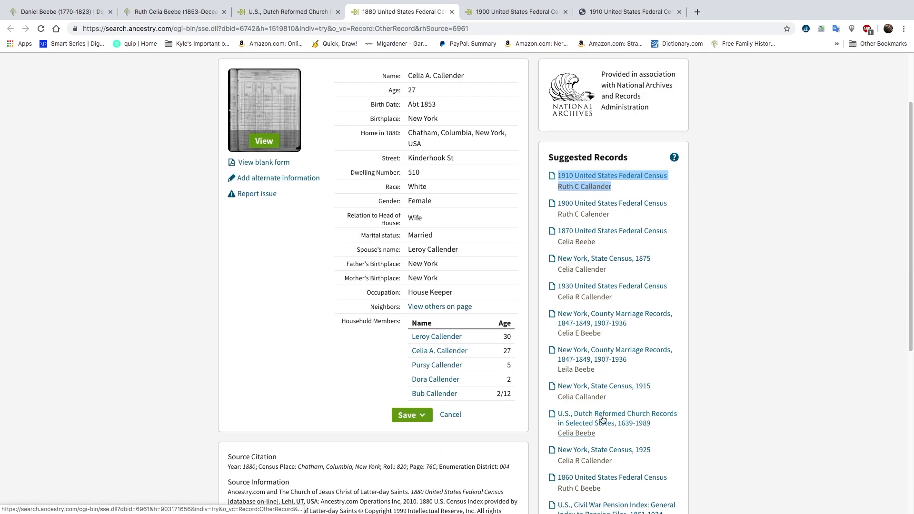
{"action": "scroll", "coordinate": [603, 419], "scroll_direction": "down", "scroll_amount": 1}
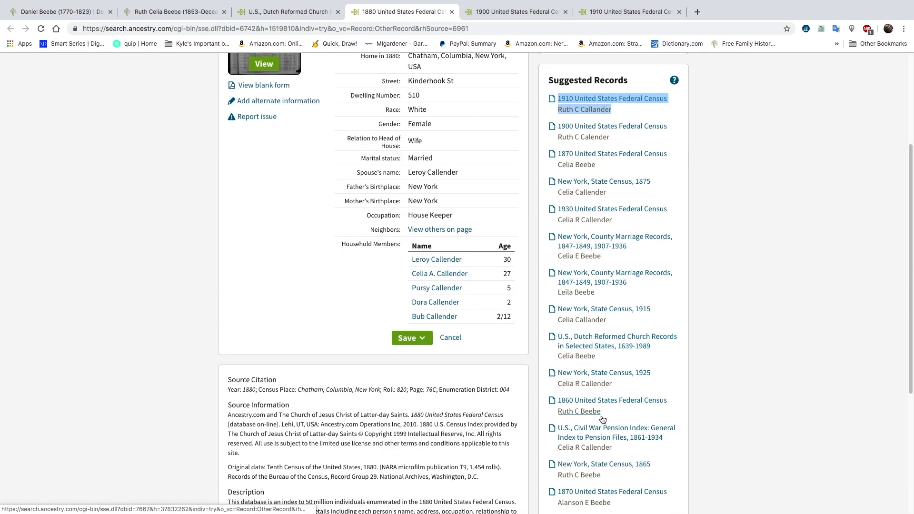
{"action": "scroll", "coordinate": [603, 419], "scroll_direction": "down", "scroll_amount": 1}
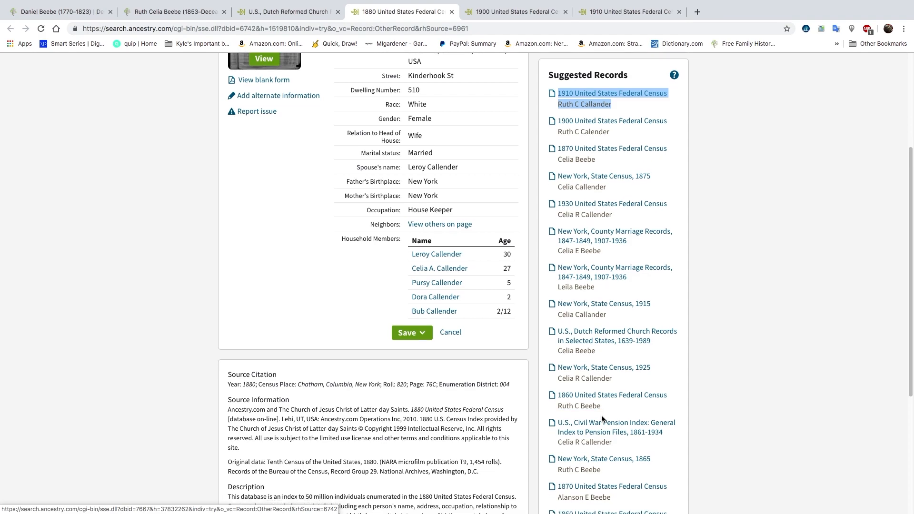
{"action": "scroll", "coordinate": [602, 419], "scroll_direction": "down", "scroll_amount": 1}
{"action": "scroll", "coordinate": [605, 400], "scroll_direction": "down", "scroll_amount": 1}
{"action": "scroll", "coordinate": [606, 379], "scroll_direction": "up", "scroll_amount": 5}
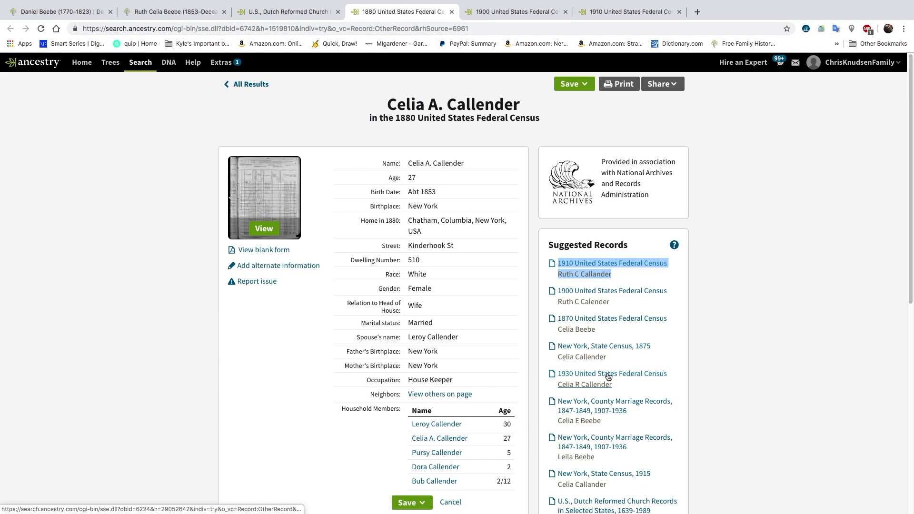
- Review the personal details and household members in the 1900 and 1910 United States Federal Census records
{"action": "left_click", "coordinate": [502, 12]}
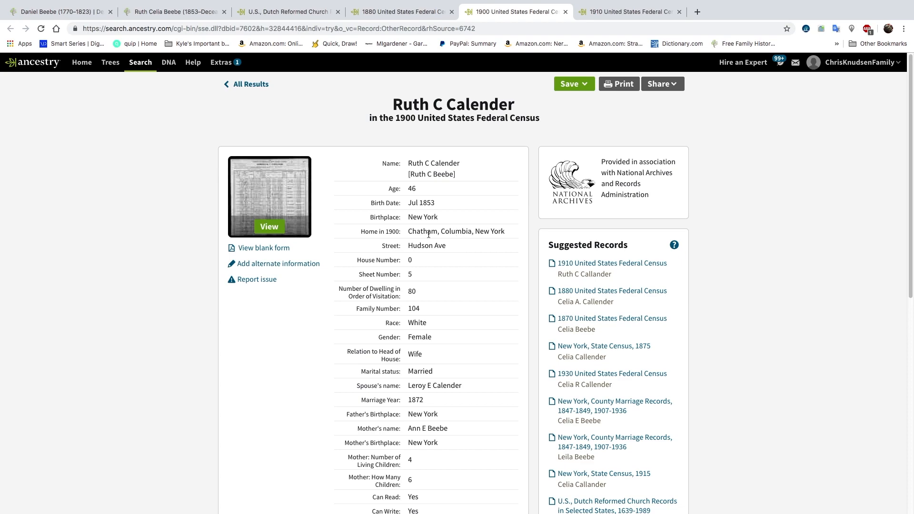
{"action": "scroll", "coordinate": [428, 235], "scroll_direction": "down", "scroll_amount": 3}
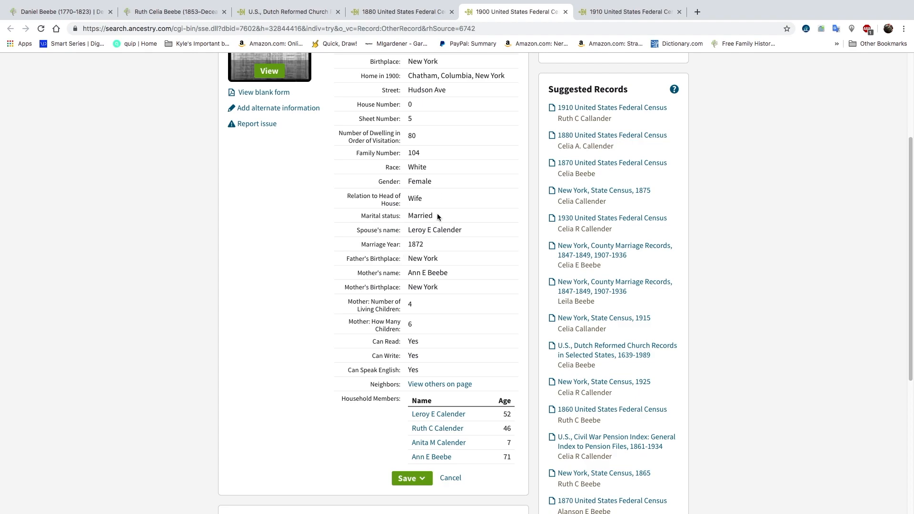
{"action": "scroll", "coordinate": [438, 215], "scroll_direction": "up", "scroll_amount": 2}
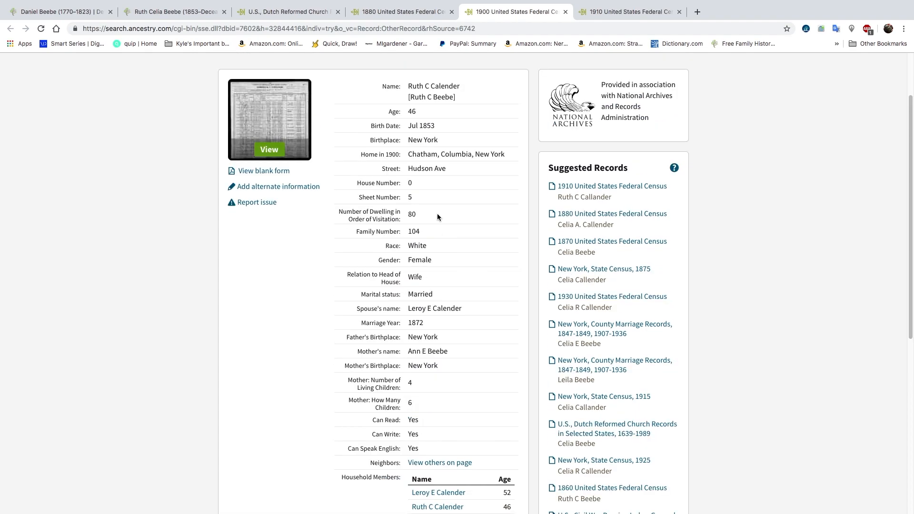
{"action": "left_click", "coordinate": [616, 13]}
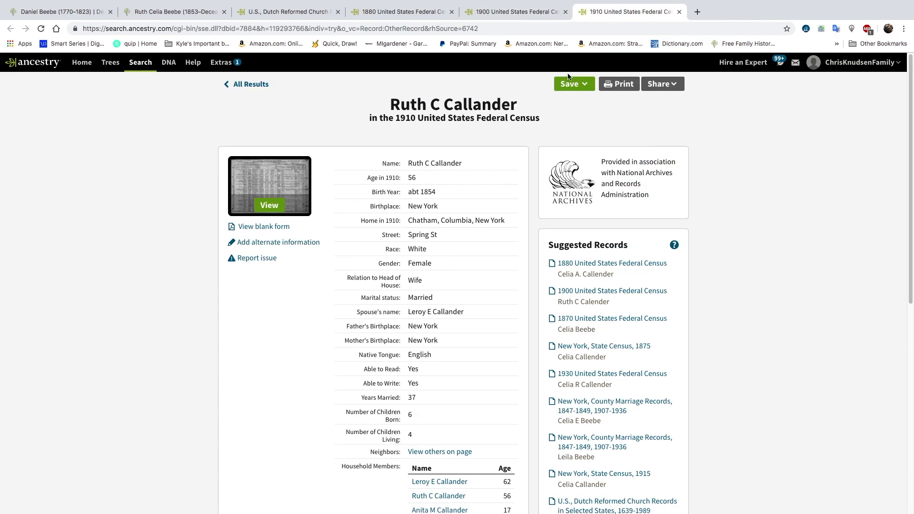
{"action": "scroll", "coordinate": [440, 261], "scroll_direction": "down", "scroll_amount": 2}
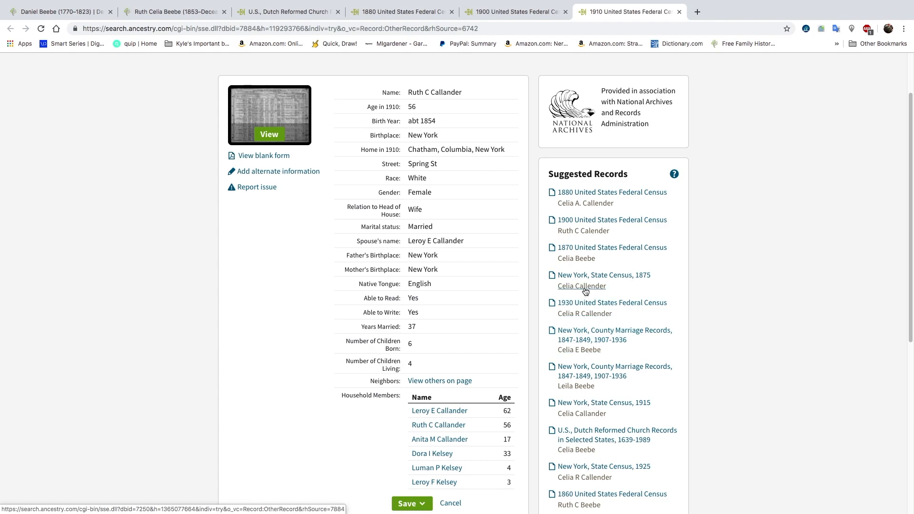
- Open the suggested New York, State Census, 1925 record in a new tab and switch to it
{"action": "scroll", "coordinate": [585, 292], "scroll_direction": "down", "scroll_amount": 3}
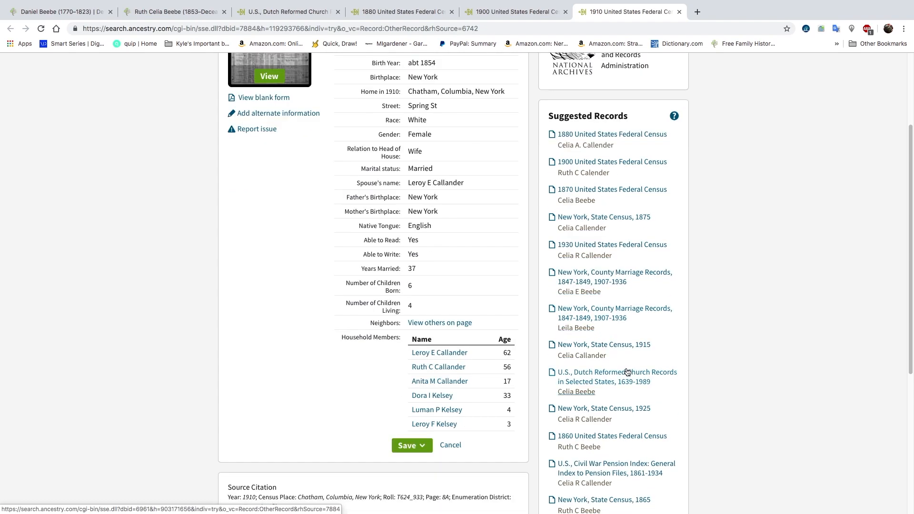
{"action": "right_click", "coordinate": [607, 411]}
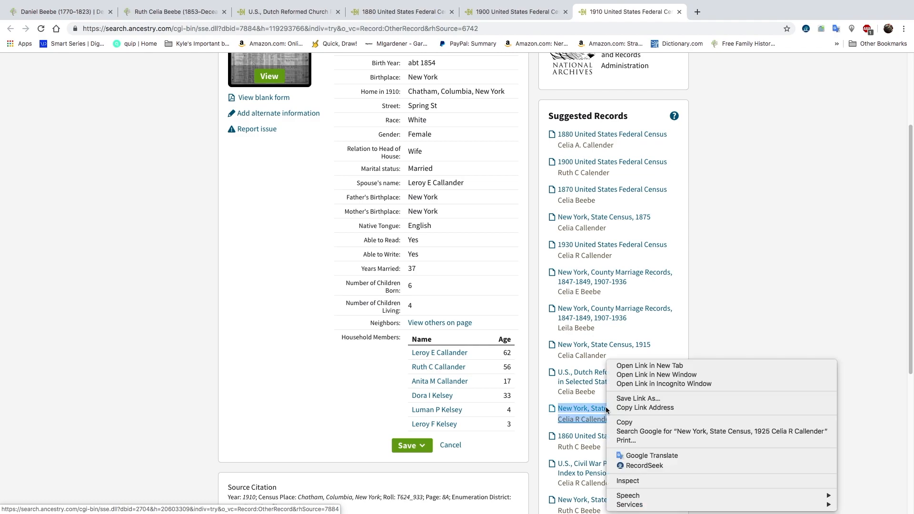
{"action": "left_click", "coordinate": [647, 366]}
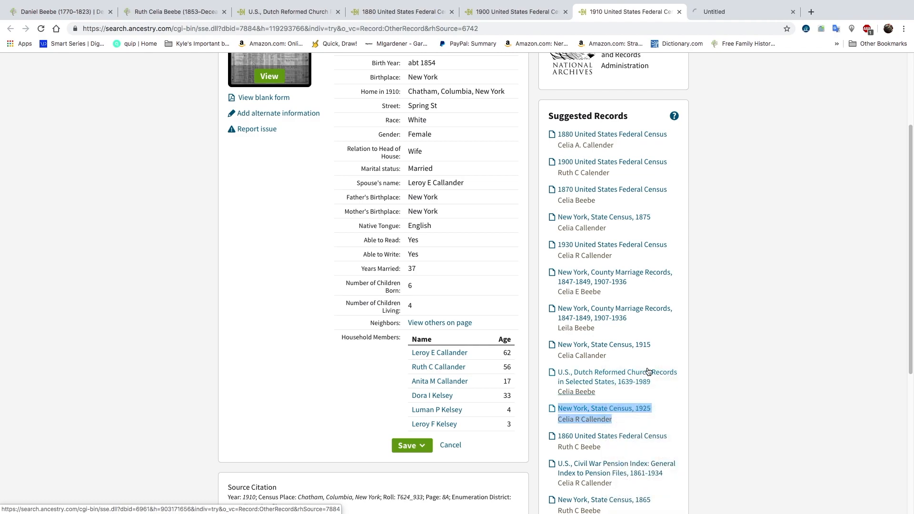
{"action": "left_click", "coordinate": [741, 13]}
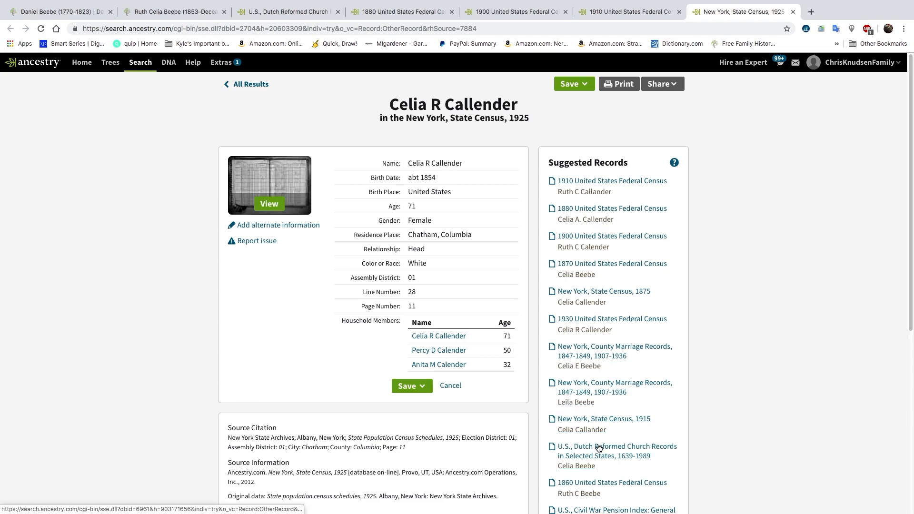
- Open the suggested U.S., Civil War Pension Index record in a new tab and switch to it
{"action": "scroll", "coordinate": [609, 432], "scroll_direction": "down", "scroll_amount": 1}
{"action": "scroll", "coordinate": [612, 432], "scroll_direction": "down", "scroll_amount": 1}
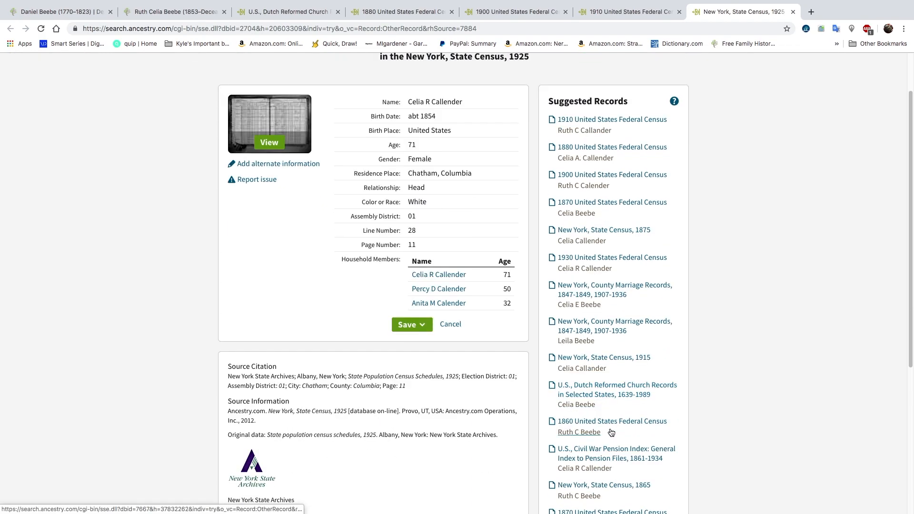
{"action": "scroll", "coordinate": [611, 432], "scroll_direction": "down", "scroll_amount": 1}
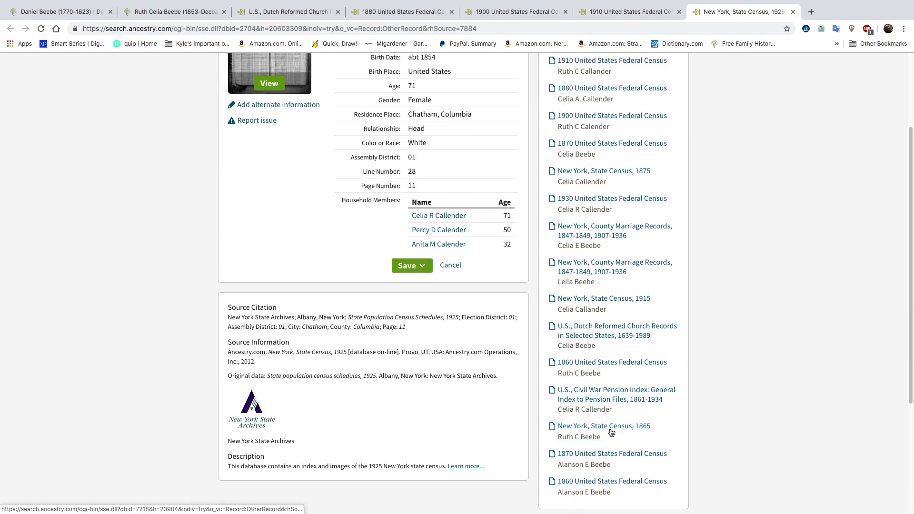
{"action": "right_click", "coordinate": [594, 400]}
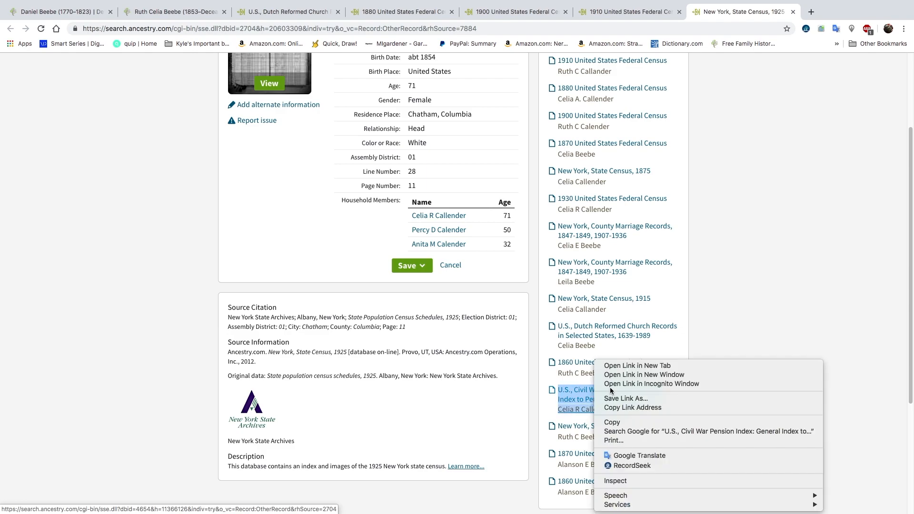
{"action": "left_click", "coordinate": [621, 366]}
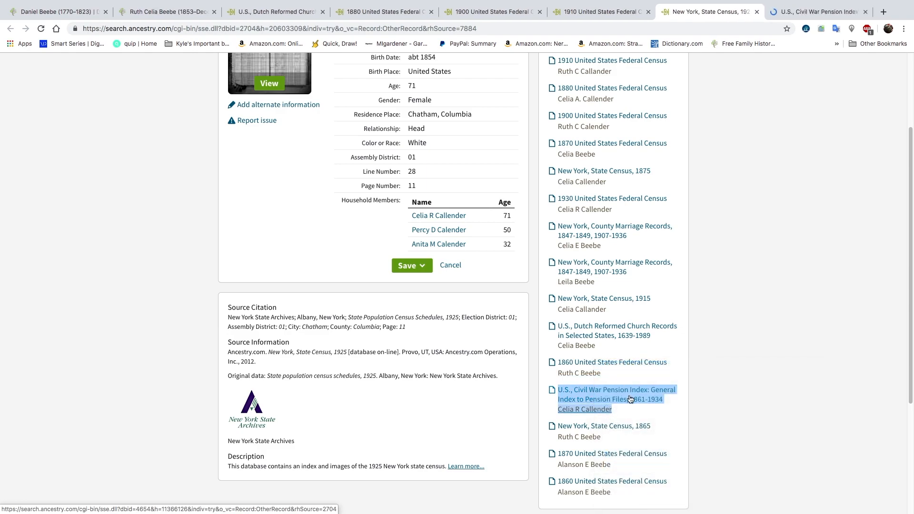
{"action": "left_click", "coordinate": [800, 15]}
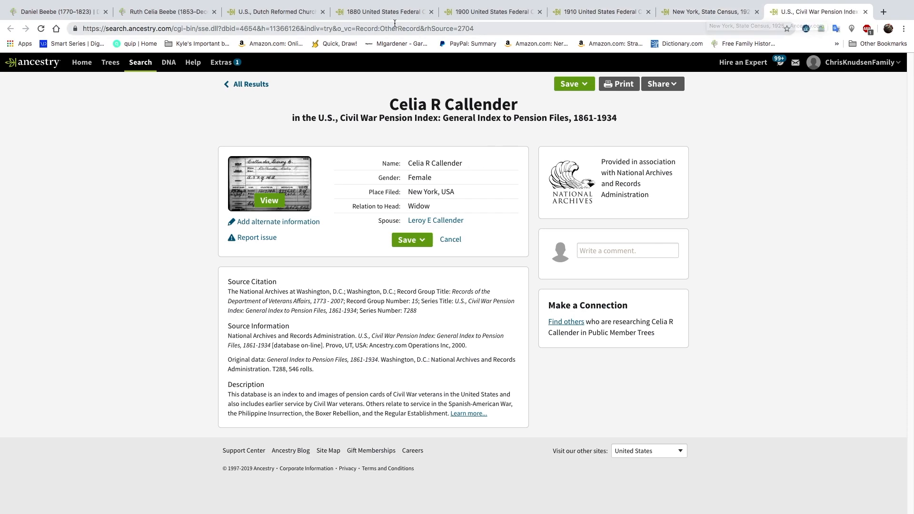
- Recheck the church marriage record and open the 1880 census record's original image to examine the highlighted household and the family listed above it
{"action": "left_click", "coordinate": [253, 14]}
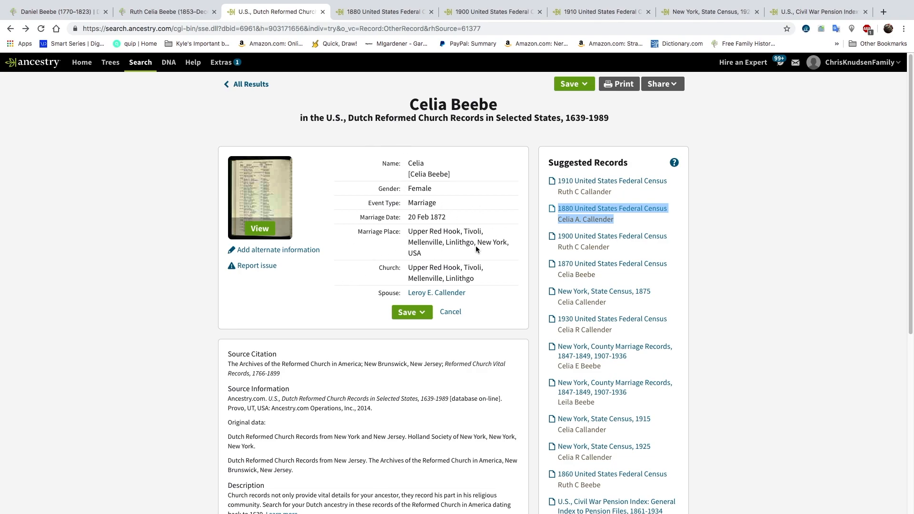
{"action": "left_click", "coordinate": [385, 14]}
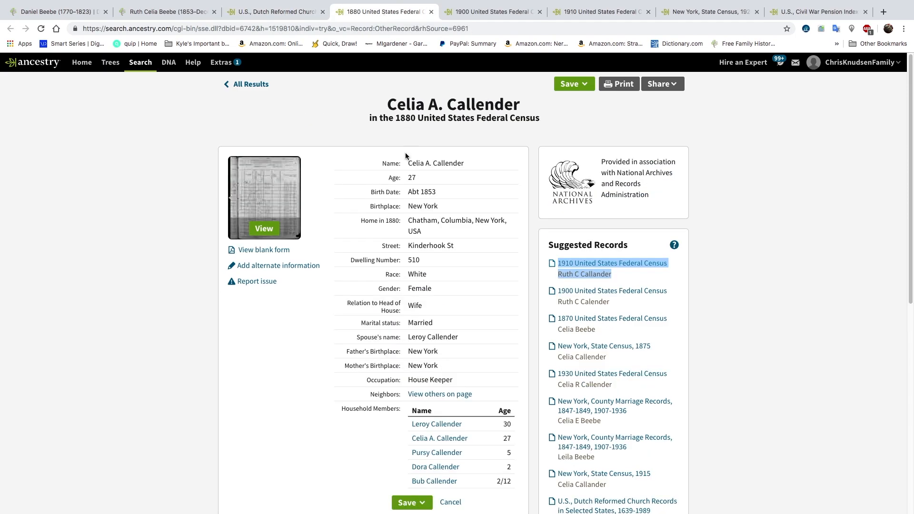
{"action": "left_click", "coordinate": [279, 205]}
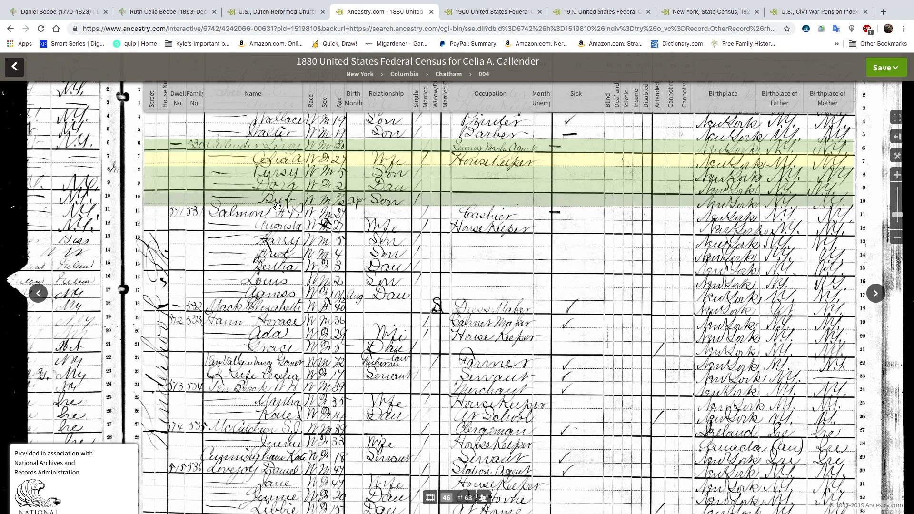
{"action": "mouse_move", "coordinate": [271, 346]}
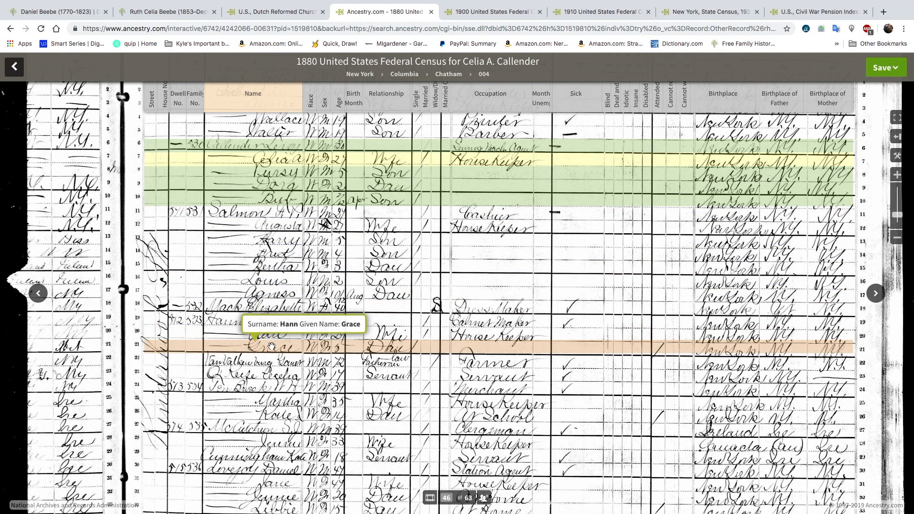
{"action": "scroll", "coordinate": [271, 346], "scroll_direction": "up", "scroll_amount": 5}
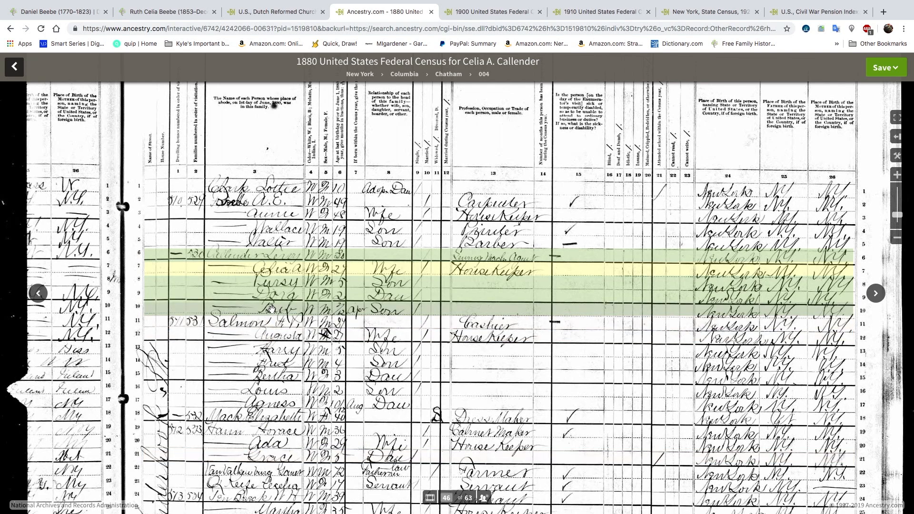
{"action": "mouse_move", "coordinate": [271, 310]}
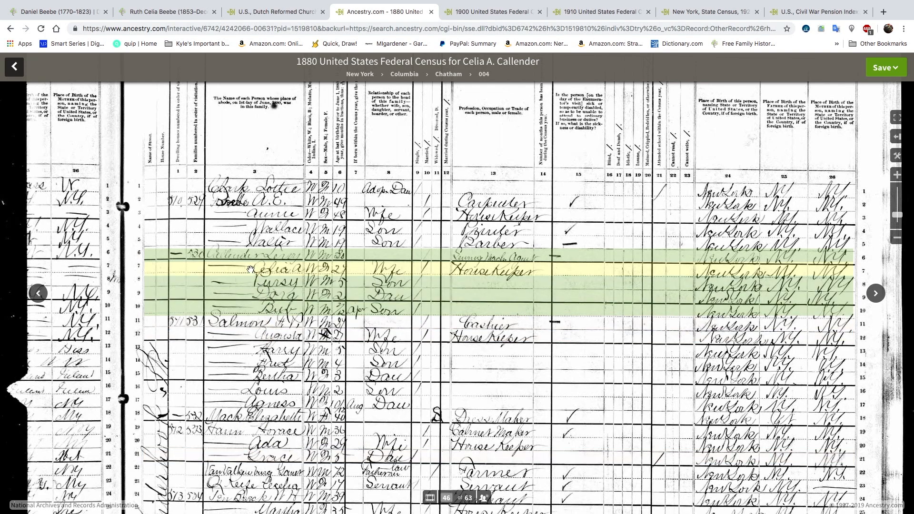
{"action": "mouse_move", "coordinate": [209, 231]}
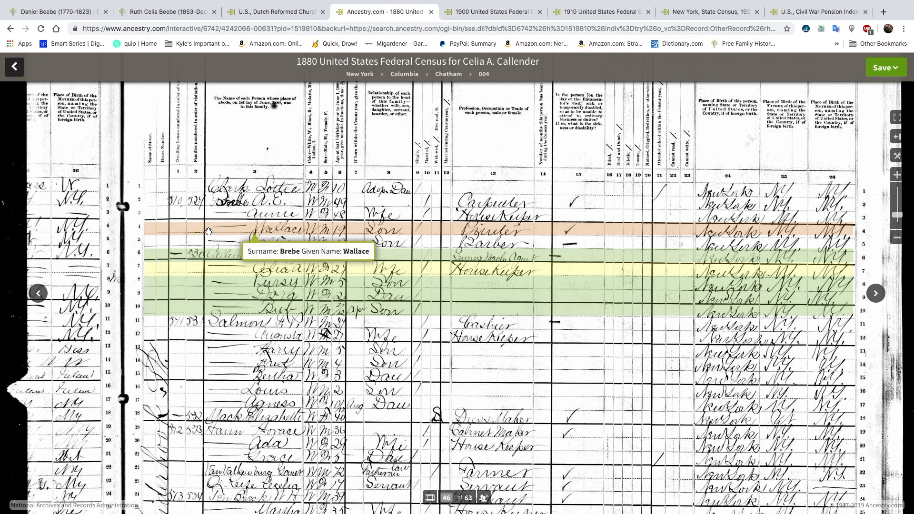
{"action": "mouse_move", "coordinate": [223, 205]}
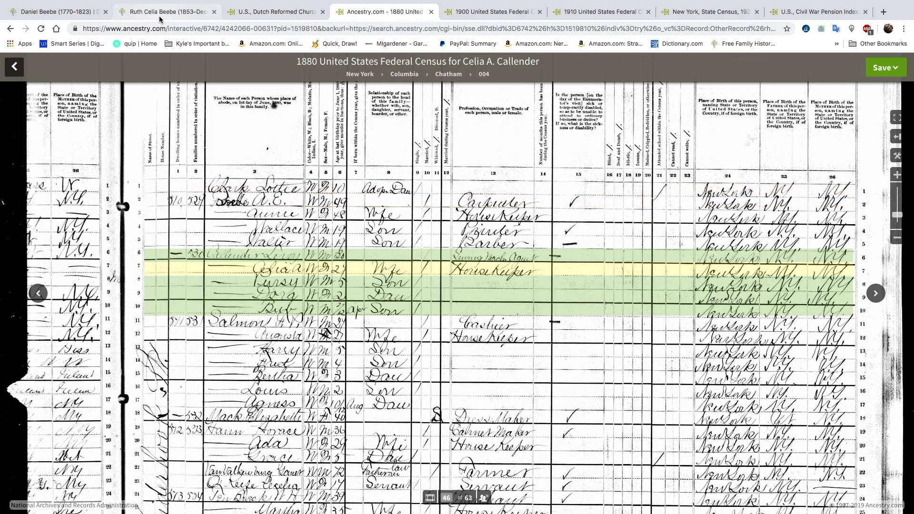
- Compare the parents and siblings on the woman's FamilySearch page with the family listed above her household in the 1880 census image
{"action": "left_click", "coordinate": [210, 20]}
{"action": "scroll", "coordinate": [280, 197], "scroll_direction": "down", "scroll_amount": 4}
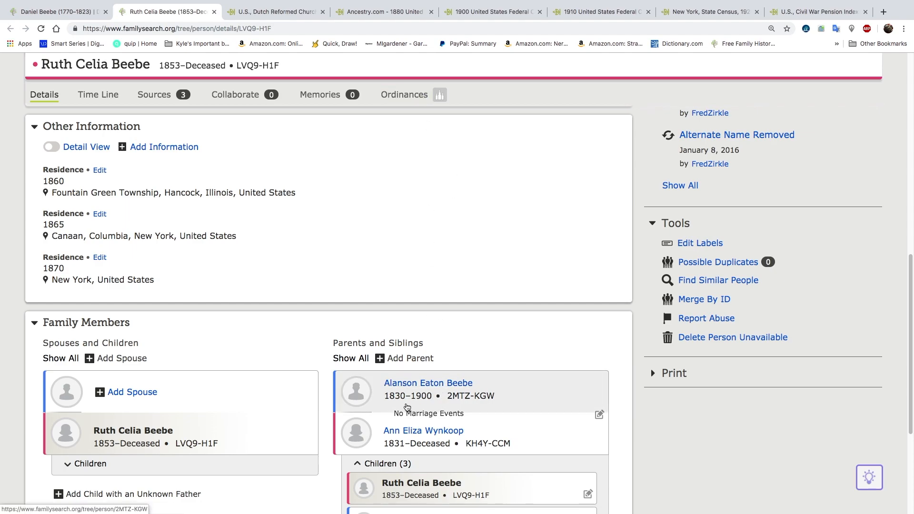
{"action": "scroll", "coordinate": [396, 448], "scroll_direction": "down", "scroll_amount": 3}
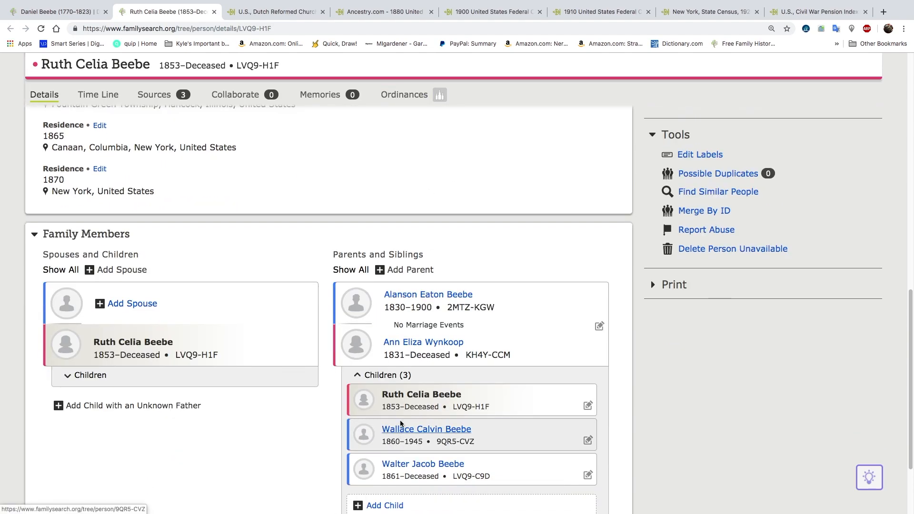
{"action": "left_click", "coordinate": [294, 13]}
{"action": "left_click", "coordinate": [352, 13]}
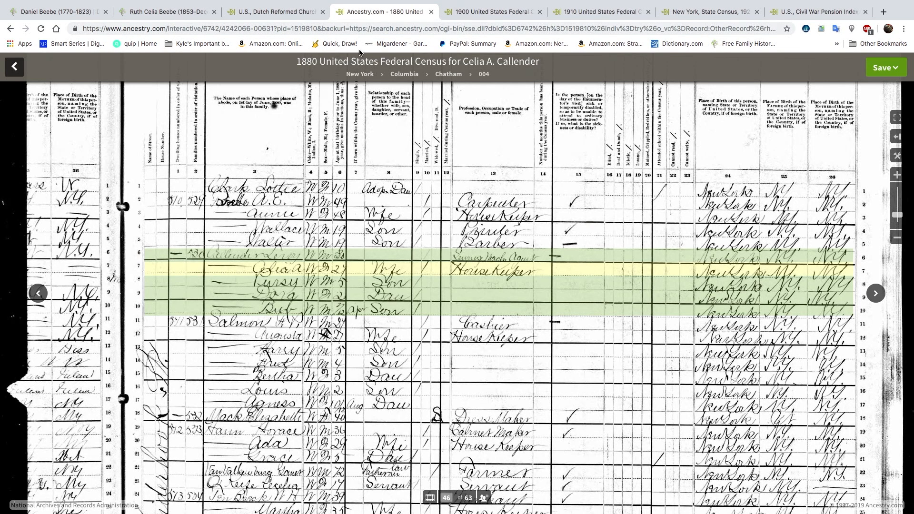
{"action": "mouse_move", "coordinate": [281, 273]}
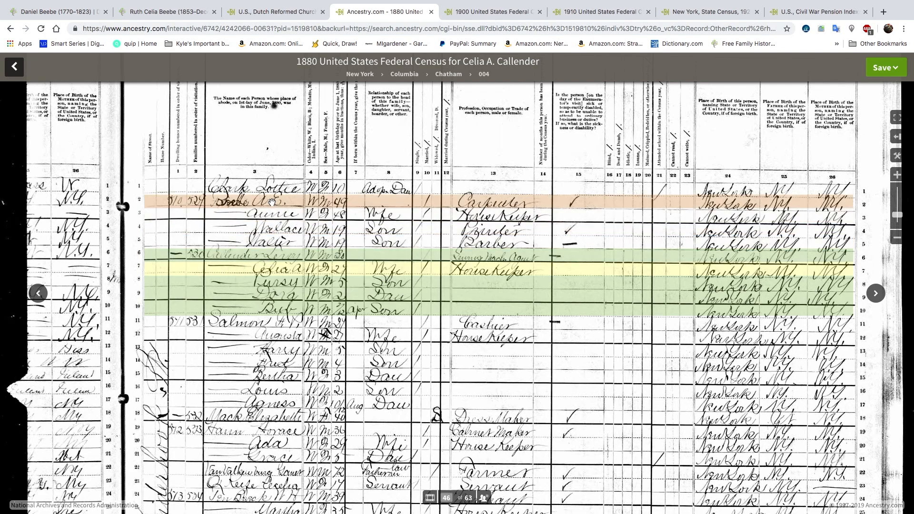
{"action": "mouse_move", "coordinate": [283, 219]}
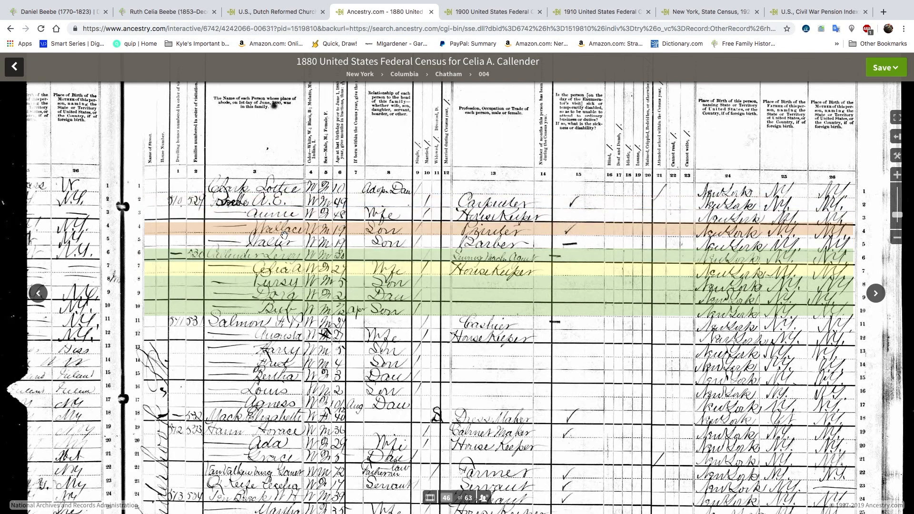
- Examine the sons and wife listed above the highlighted household in the 1880 census image
{"action": "mouse_move", "coordinate": [285, 246]}
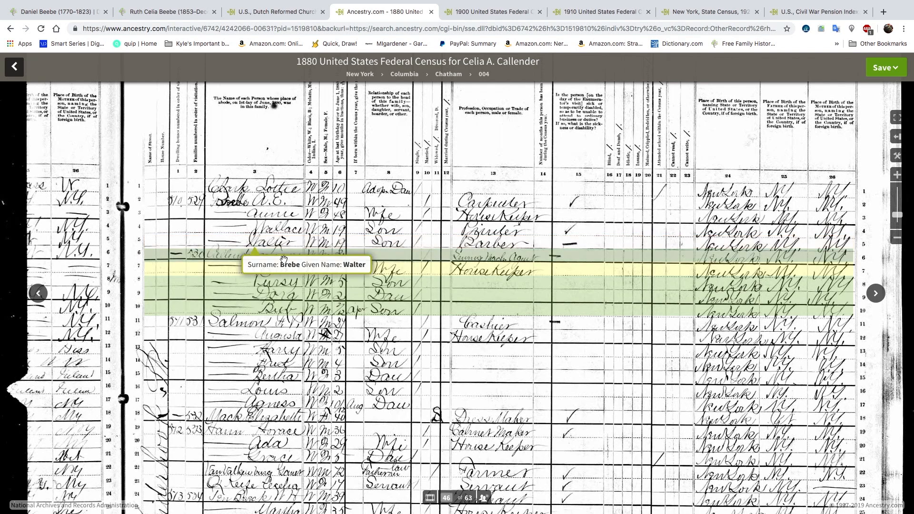
{"action": "mouse_move", "coordinate": [268, 278]}
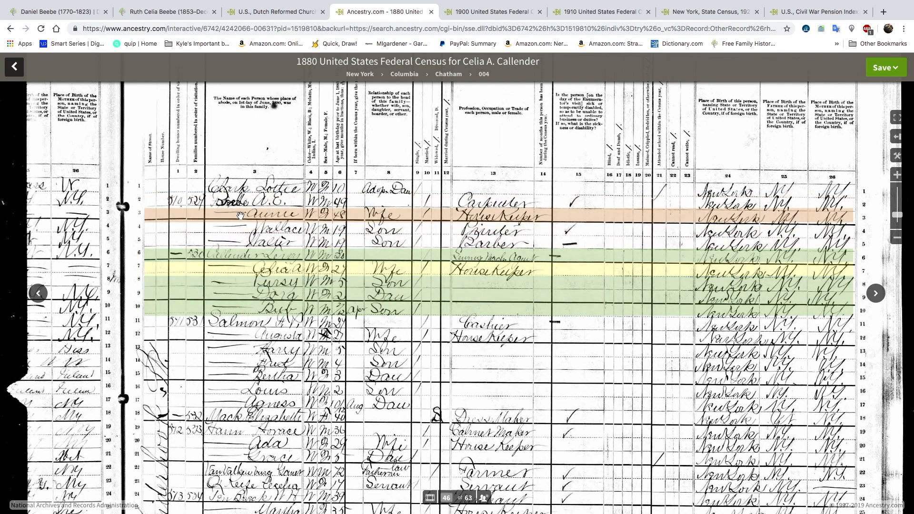
{"action": "mouse_move", "coordinate": [230, 261]}
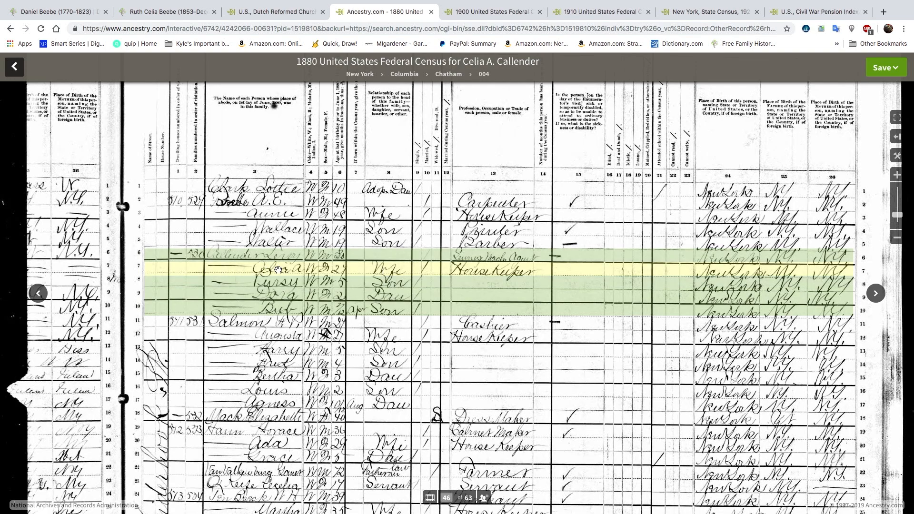
- Select all the details of the Dutch Reformed Church marriage record, from the name through the spouse
{"action": "left_click", "coordinate": [284, 13]}
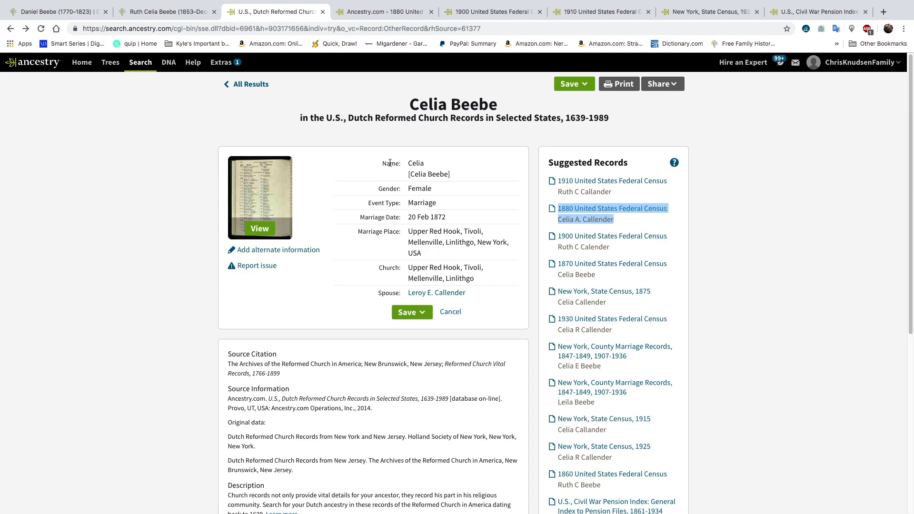
{"action": "left_click_drag", "start_coordinate": [384, 163], "coordinate": [422, 253]}
{"action": "left_click_drag", "start_coordinate": [384, 163], "coordinate": [474, 292]}
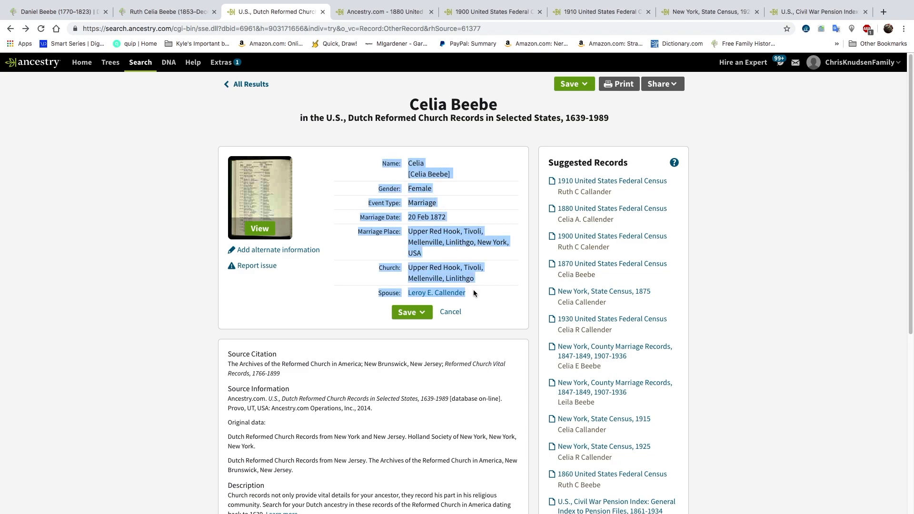
- Copy the woman's person ID from her FamilySearch page
{"action": "left_click", "coordinate": [184, 13]}
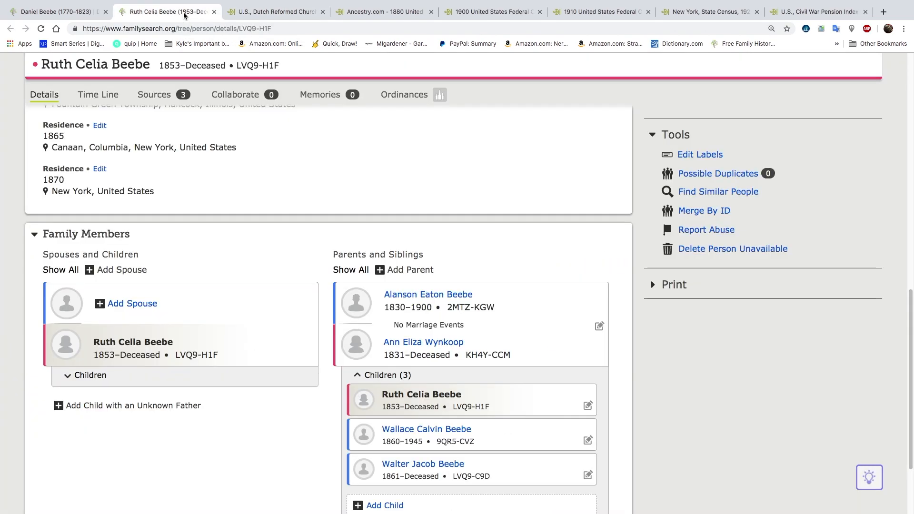
{"action": "scroll", "coordinate": [171, 205], "scroll_direction": "up", "scroll_amount": 12}
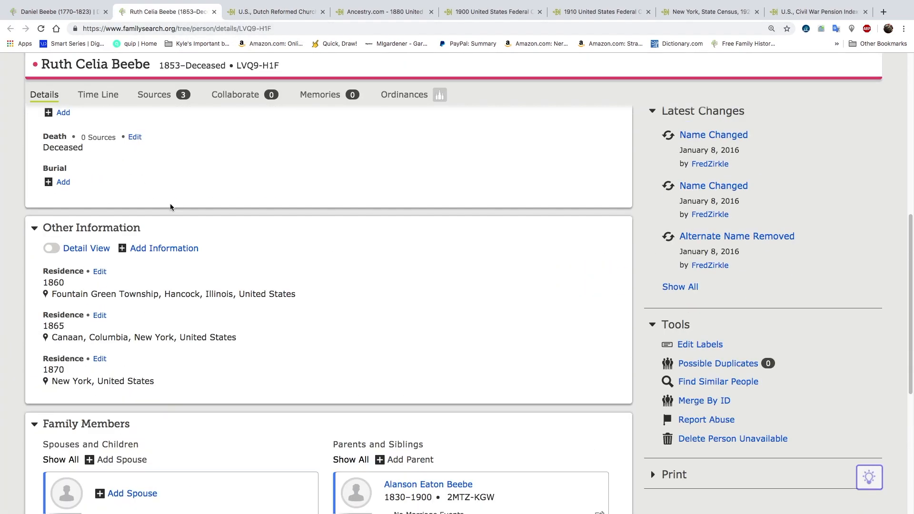
{"action": "mouse_move", "coordinate": [218, 175]}
{"action": "left_click", "coordinate": [222, 158]}
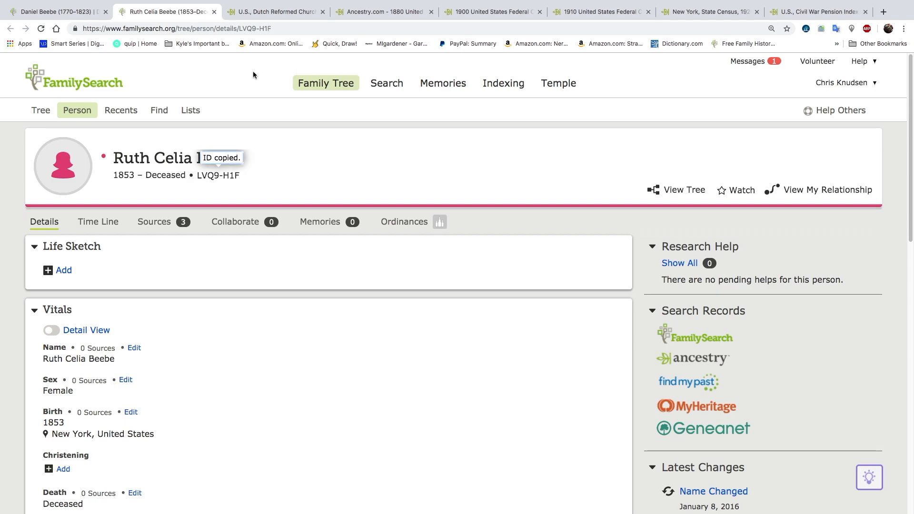
- Return to the church marriage record, take the browser out of full screen and start a RecordSeek source from it
{"action": "left_click", "coordinate": [276, 12]}
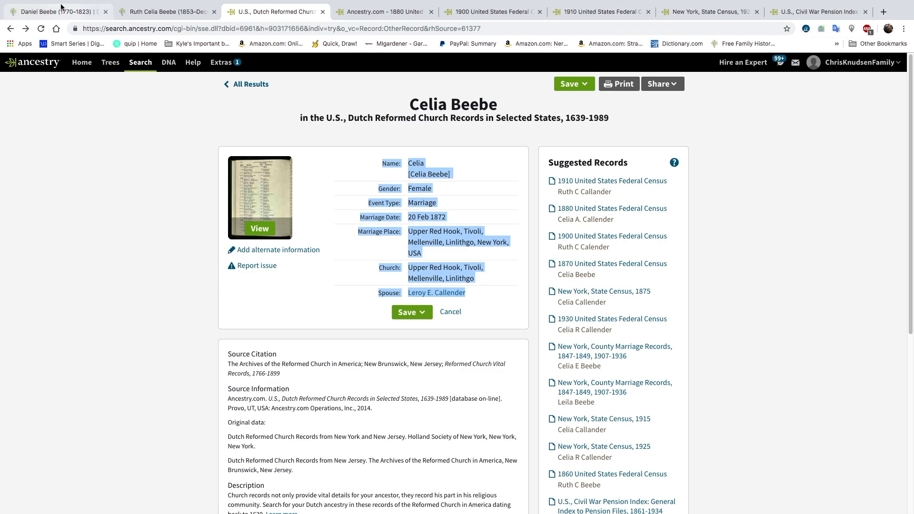
{"action": "mouse_move", "coordinate": [141, 2]}
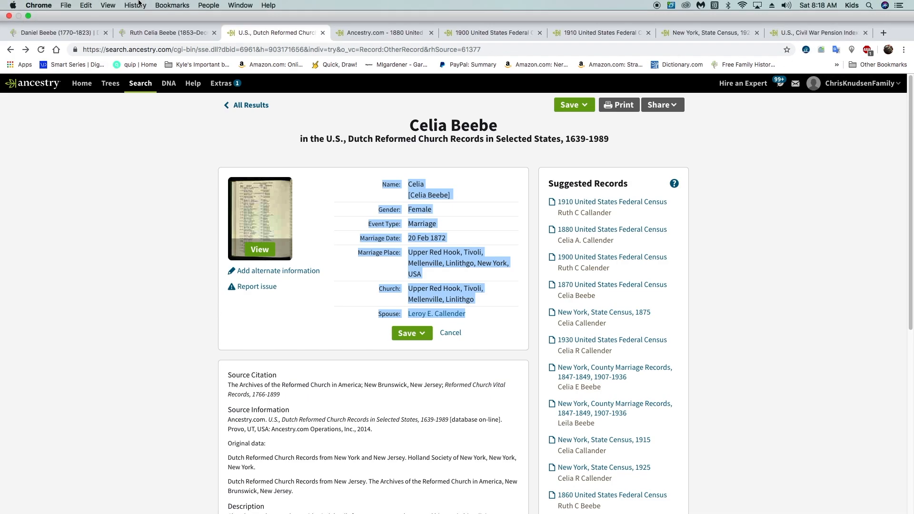
{"action": "left_click", "coordinate": [29, 18]}
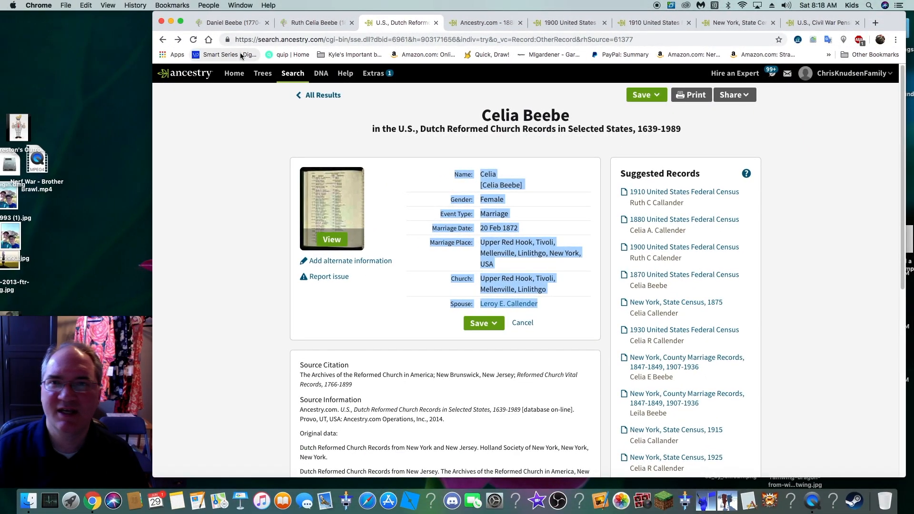
{"action": "left_click", "coordinate": [798, 41]}
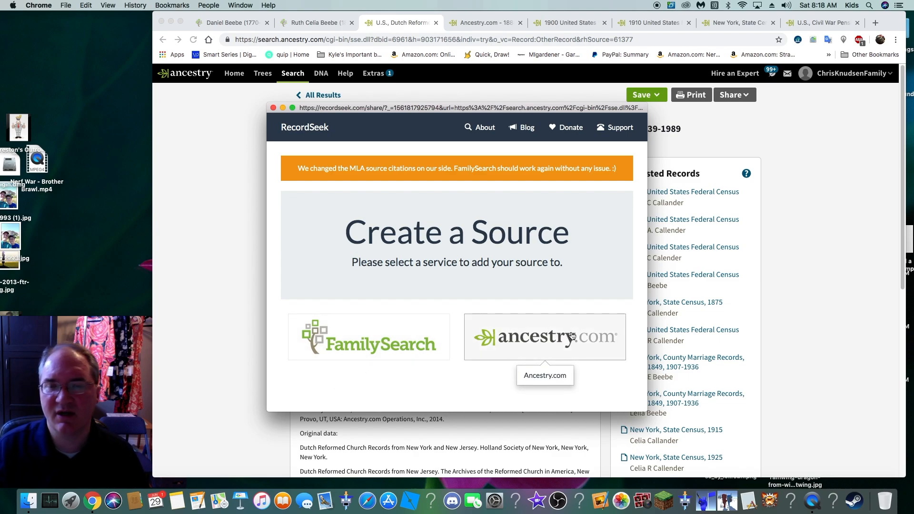
- Choose FamilySearch as the source's destination and look up the woman by her copied person ID
{"action": "left_click", "coordinate": [377, 348]}
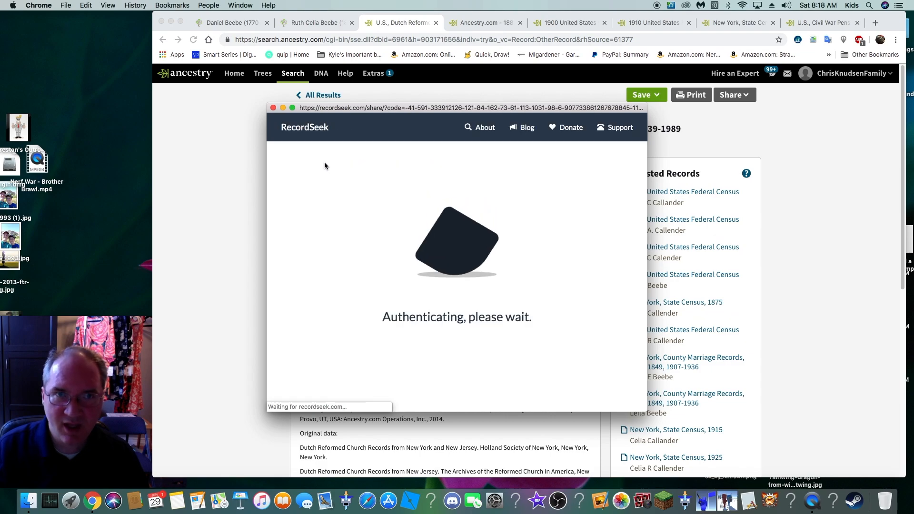
{"action": "left_click", "coordinate": [465, 310]}
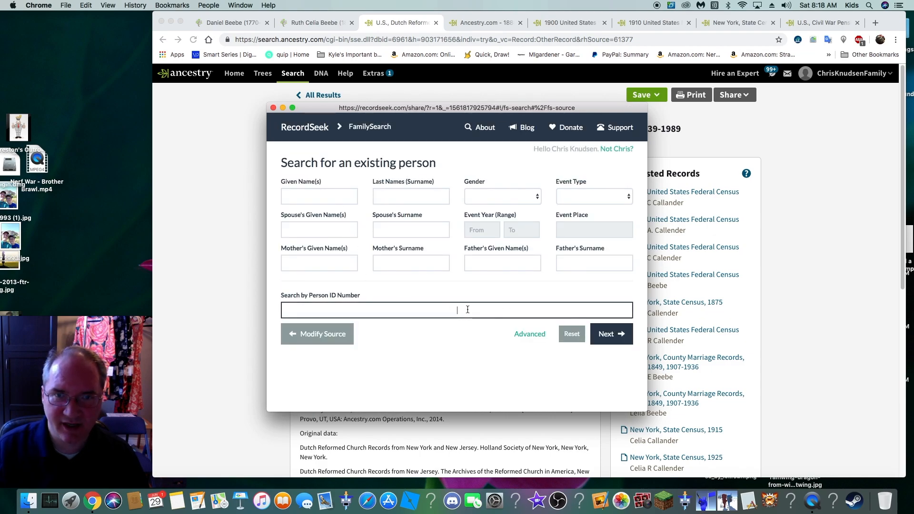
{"action": "right_click", "coordinate": [456, 314]}
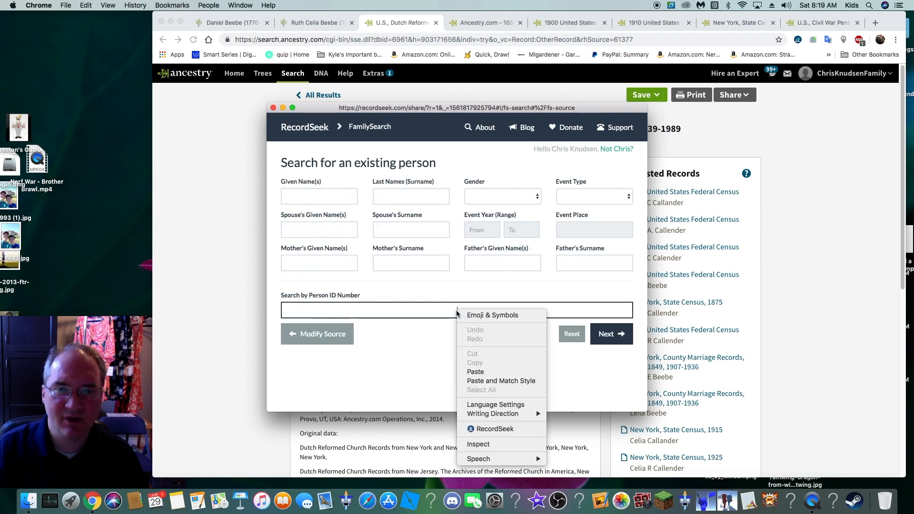
{"action": "left_click", "coordinate": [473, 371]}
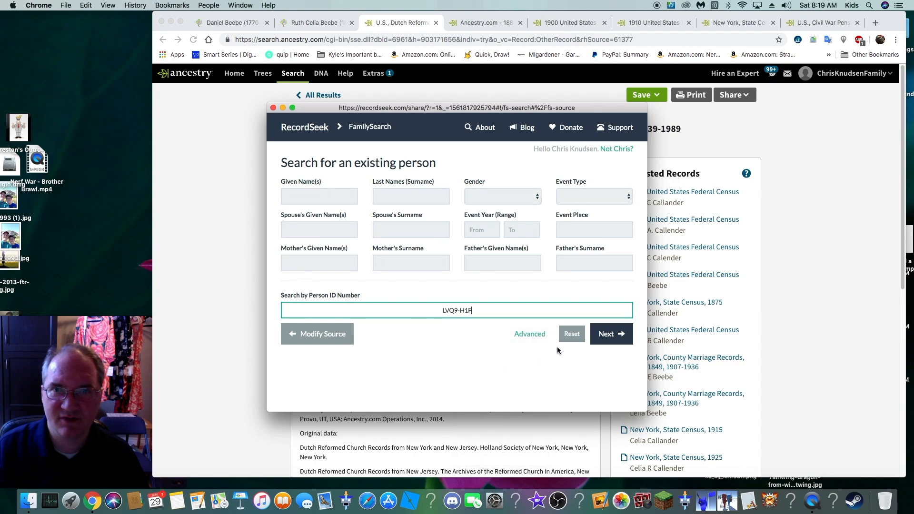
{"action": "left_click", "coordinate": [613, 337]}
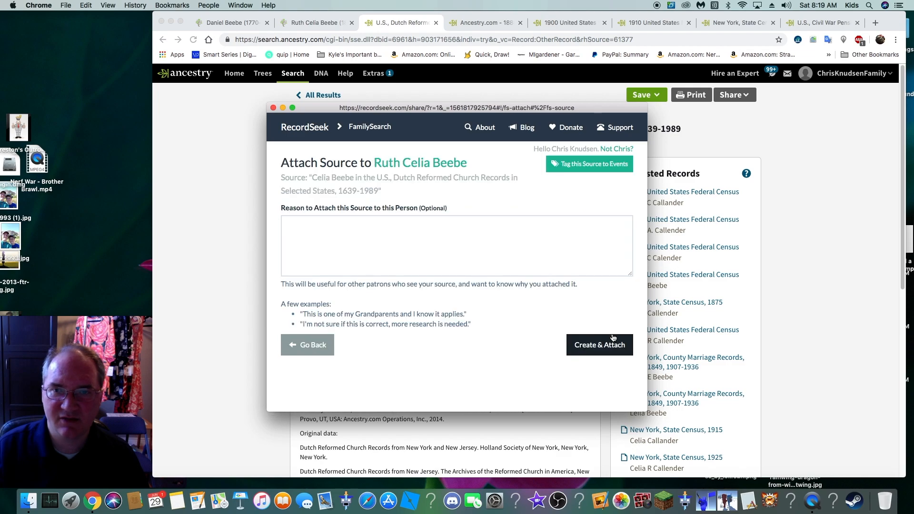
- Create and attach the source with the reason "correct family. living next door to parents in the 1880 Census", close RecordSeek and restore full screen
{"action": "left_click", "coordinate": [398, 233]}
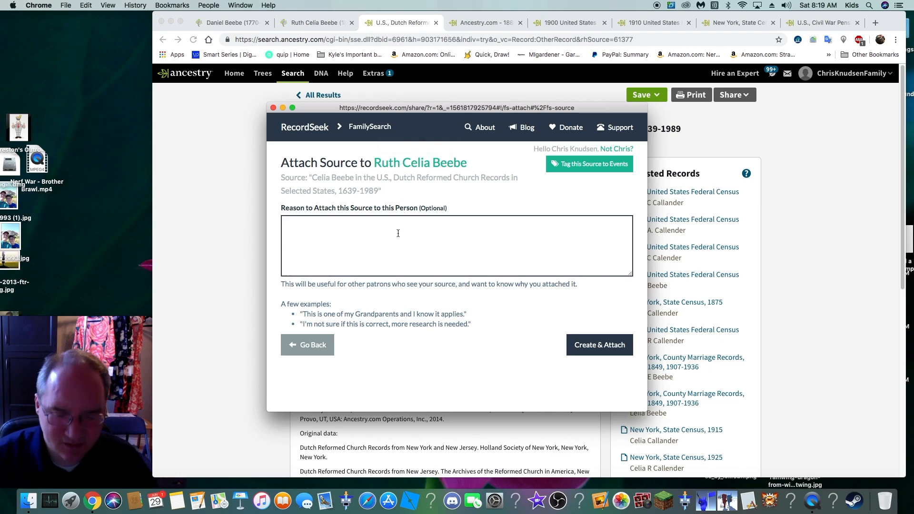
{"action": "type", "text": "correct"}
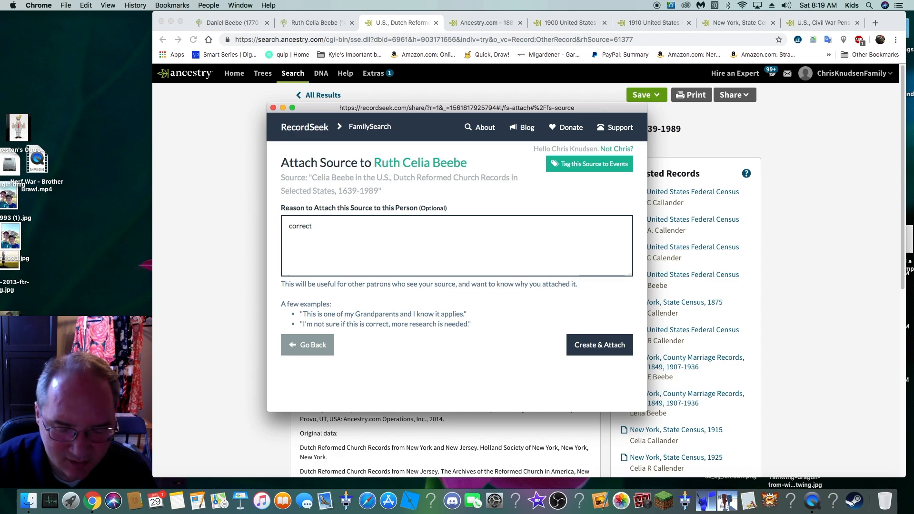
{"action": "type", "text": " family."}
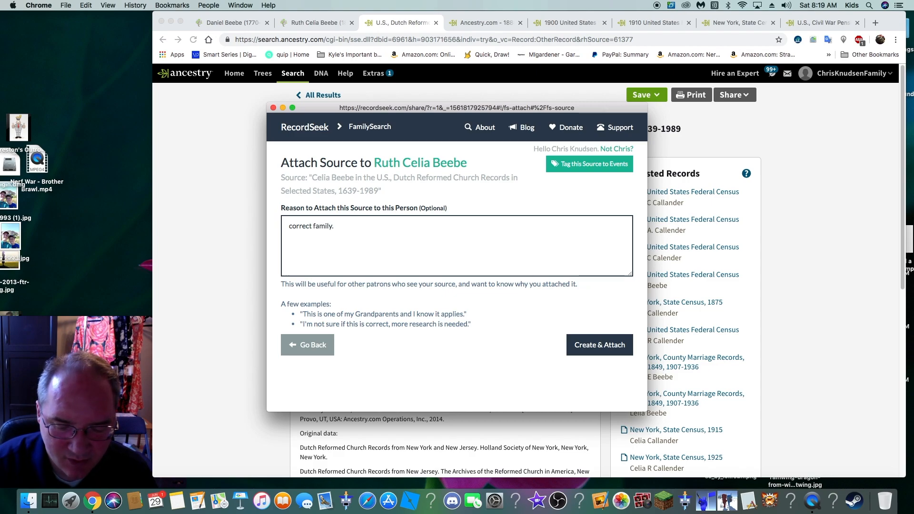
{"action": "type", "text": " living"}
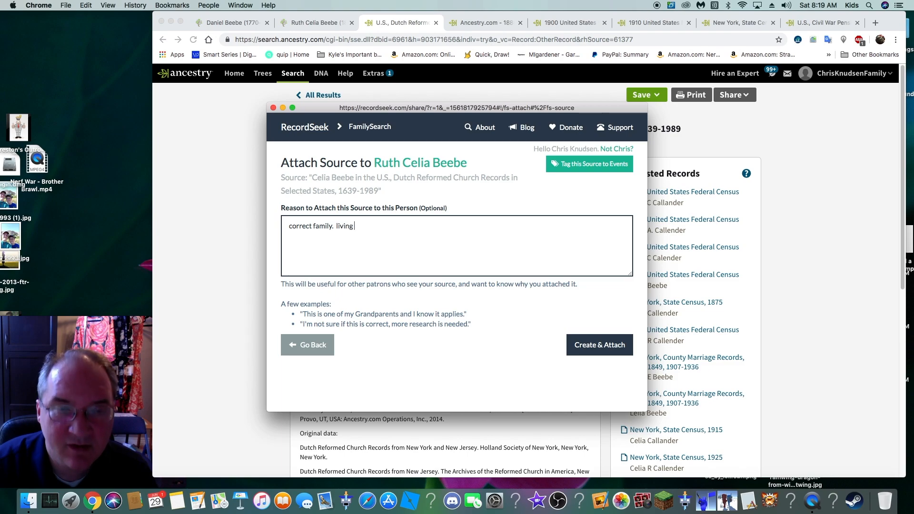
{"action": "type", "text": " next do"}
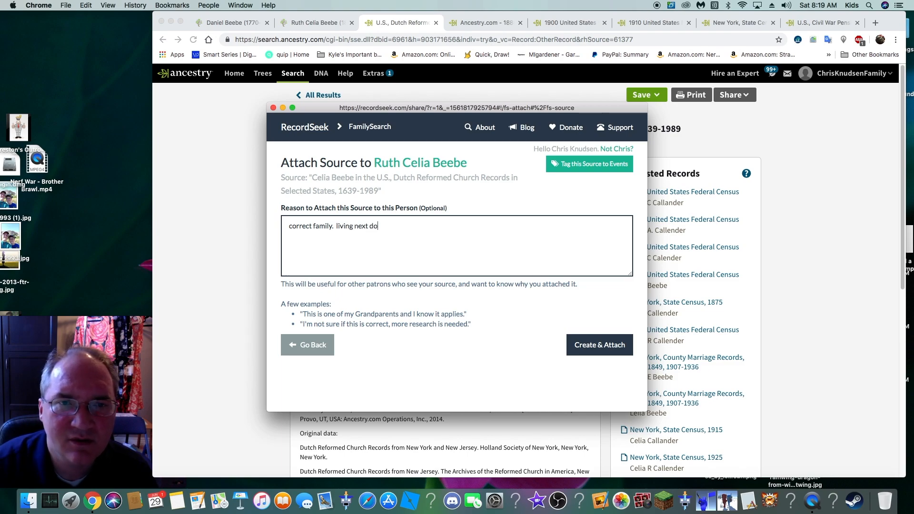
{"action": "type", "text": "or to par"}
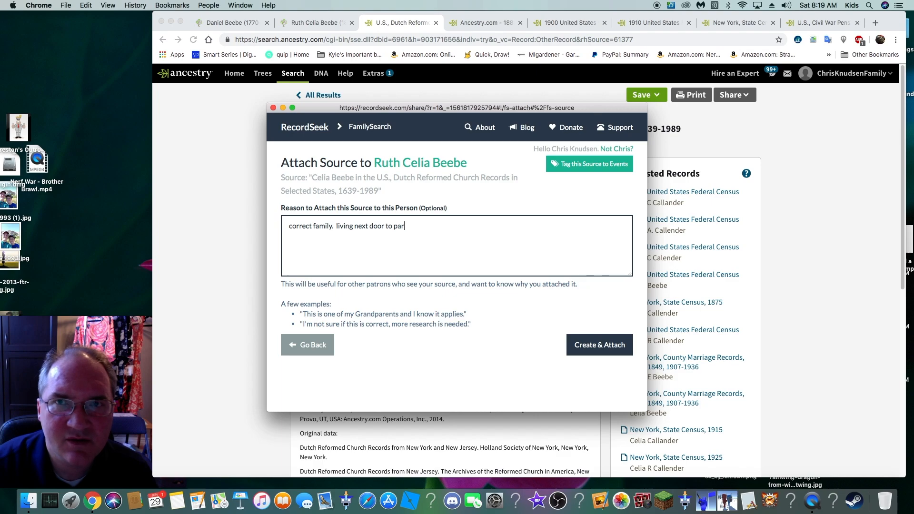
{"action": "type", "text": "ents in the t"}
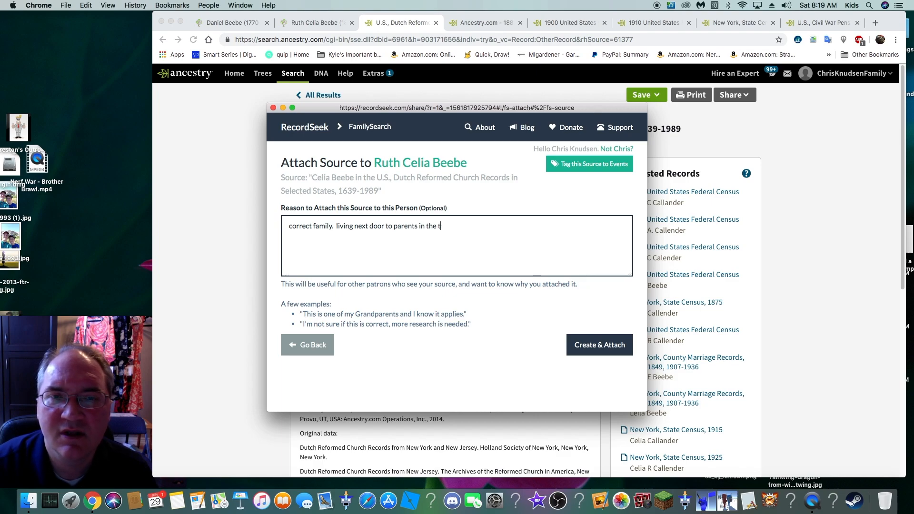
{"action": "key", "text": "BackSpace"}
{"action": "type", "text": "1880 "}
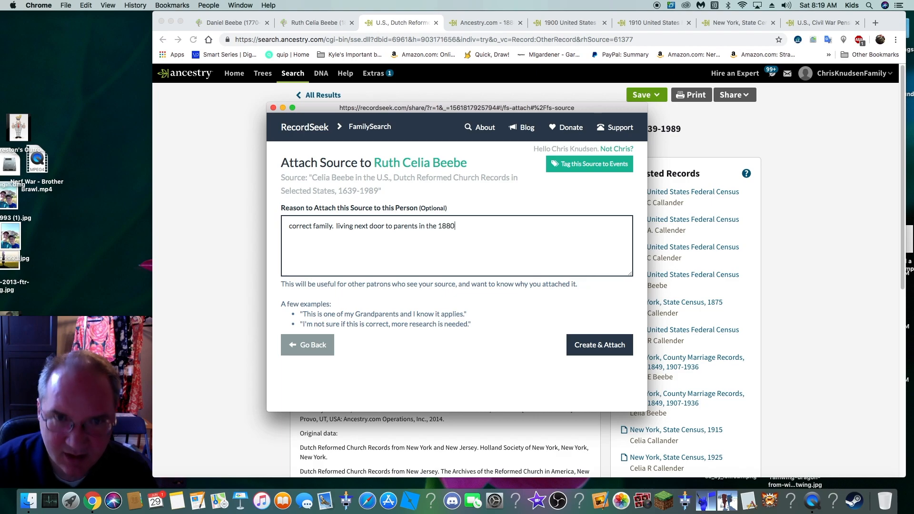
{"action": "type", "text": "Census"}
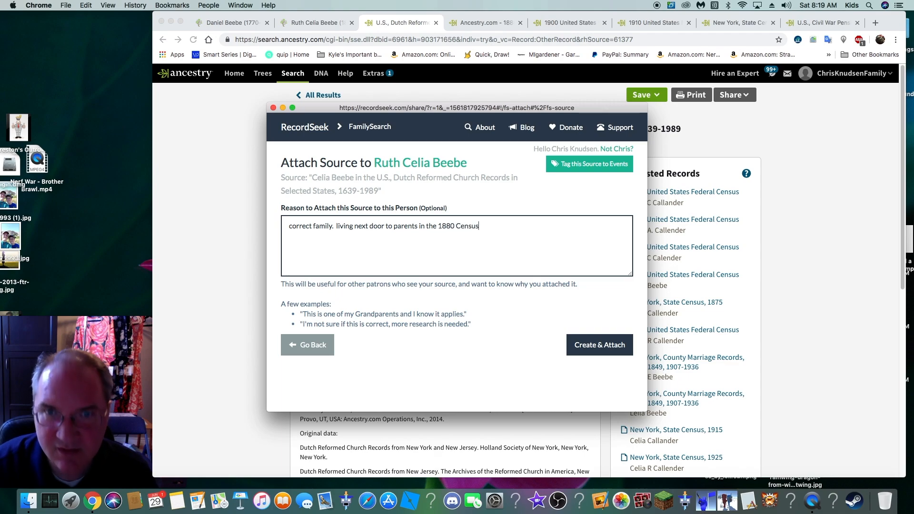
{"action": "left_click", "coordinate": [584, 344]}
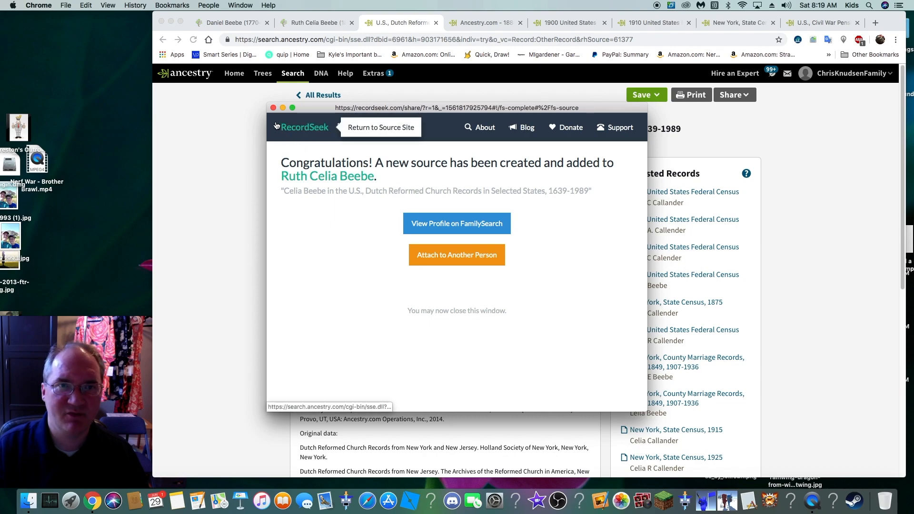
{"action": "left_click", "coordinate": [274, 108]}
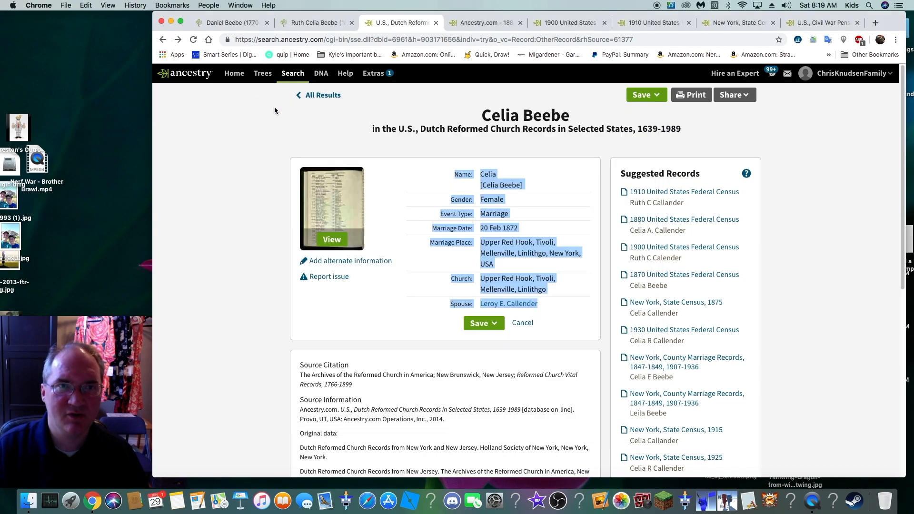
{"action": "left_click", "coordinate": [181, 22]}
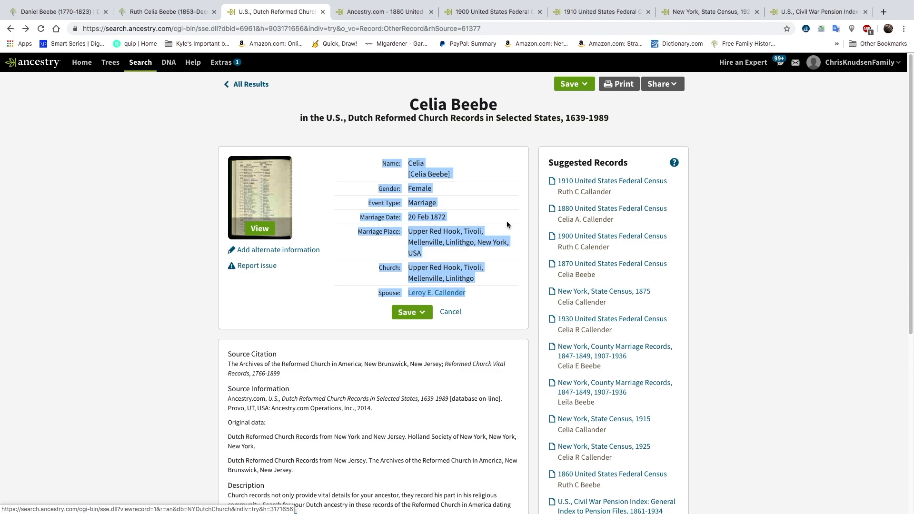
- Glance at the 1880 census image and open a FamilySearch historical records search from the woman's person page
{"action": "left_click", "coordinate": [374, 13]}
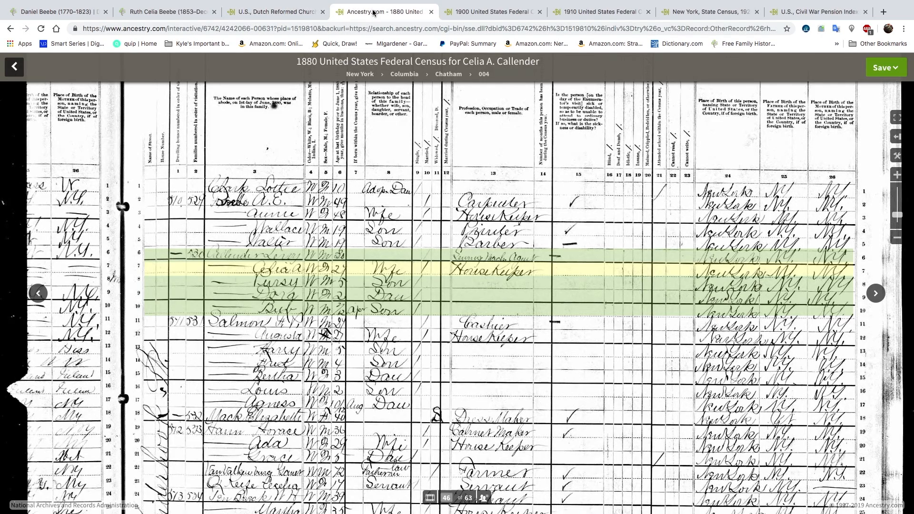
{"action": "left_click", "coordinate": [178, 16]}
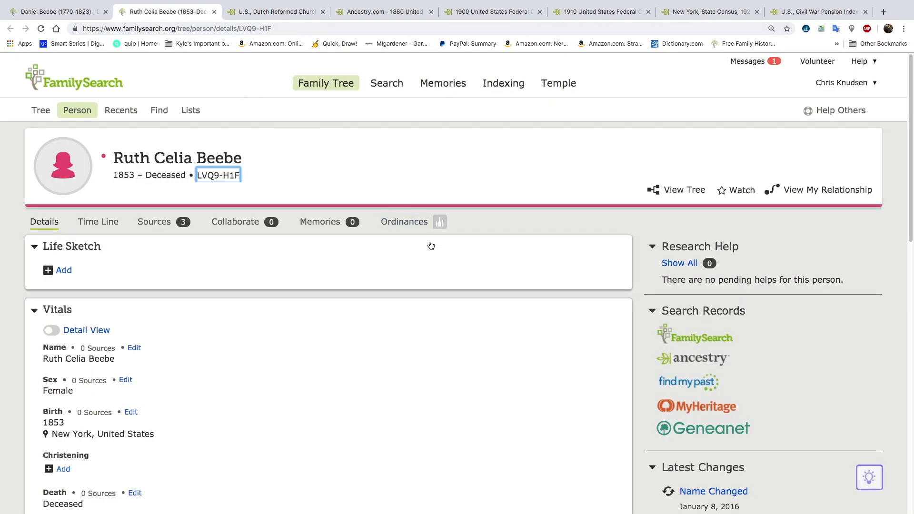
{"action": "left_click", "coordinate": [694, 340]}
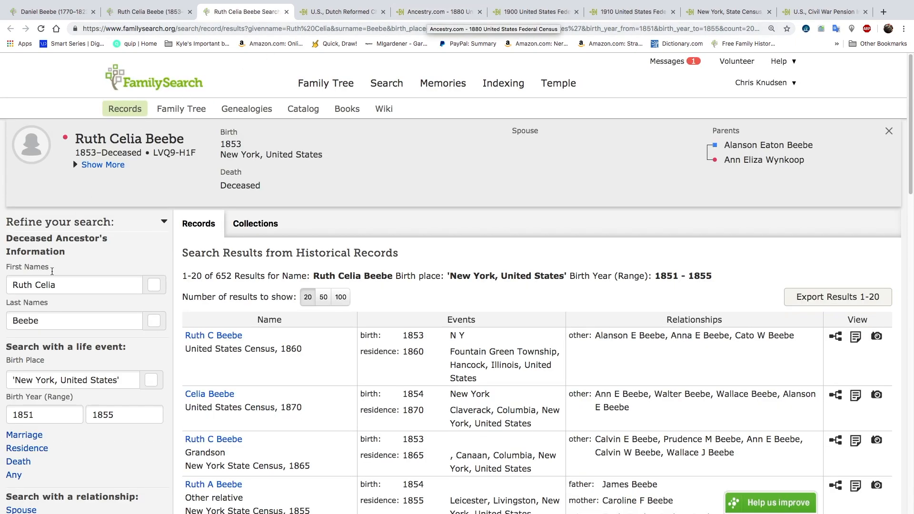
- Check the married surname on the 1880 census image and rerun the historical records search with it as the last name
{"action": "left_click_drag", "start_coordinate": [46, 321], "coordinate": [1, 328]}
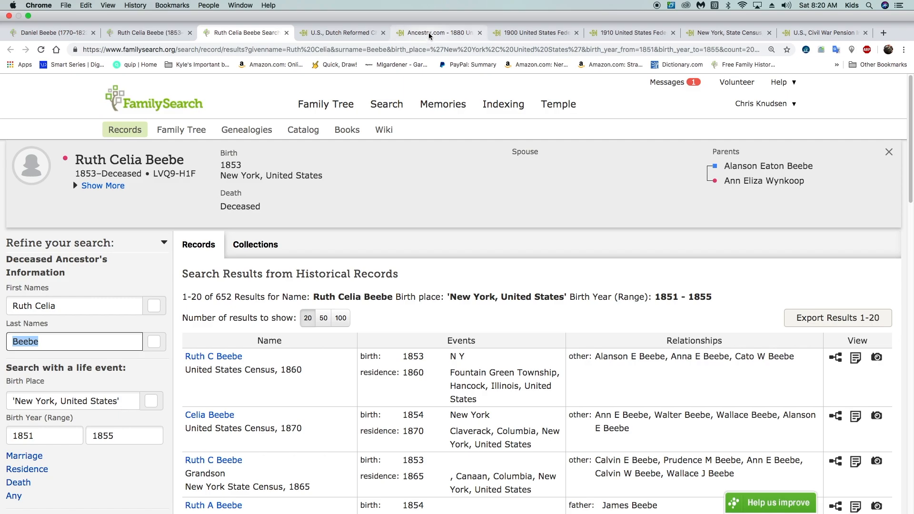
{"action": "left_click", "coordinate": [429, 32]}
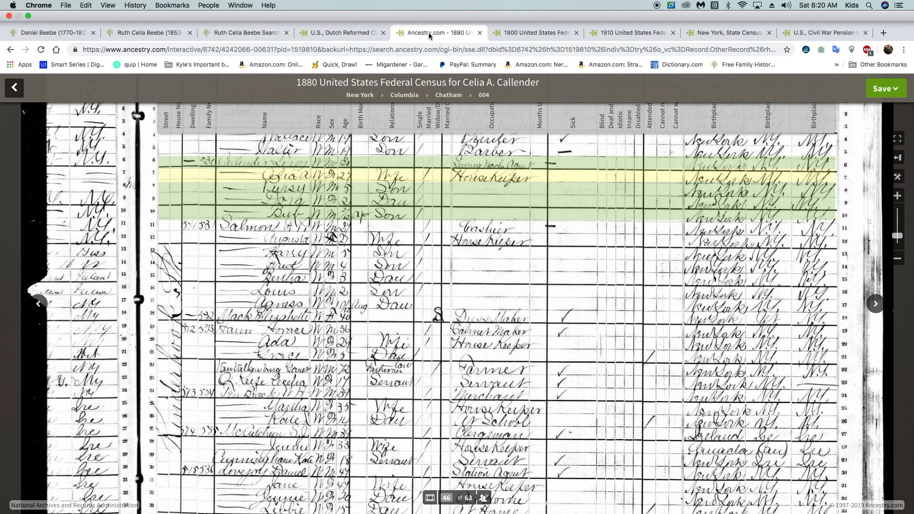
{"action": "left_click", "coordinate": [237, 36]}
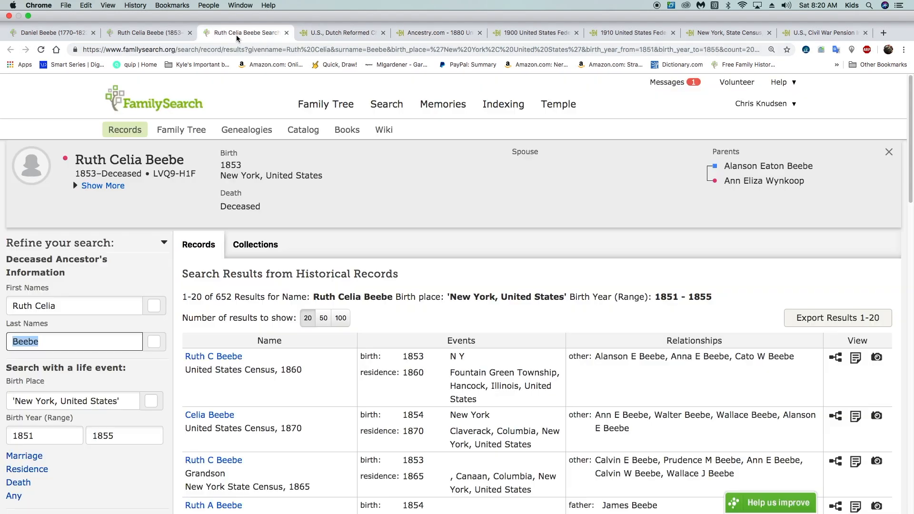
{"action": "type", "text": "Calendar"}
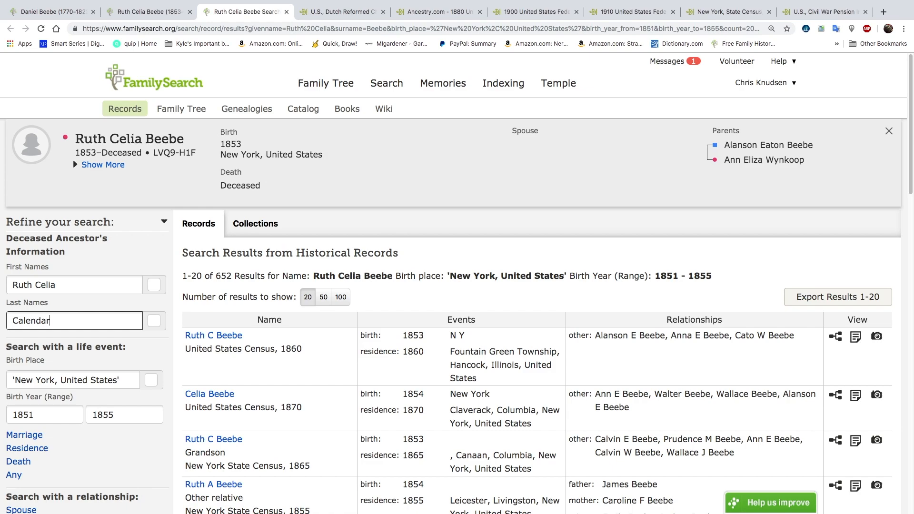
{"action": "key", "text": "Return"}
{"action": "scroll", "coordinate": [458, 285], "scroll_direction": "down", "scroll_amount": 3}
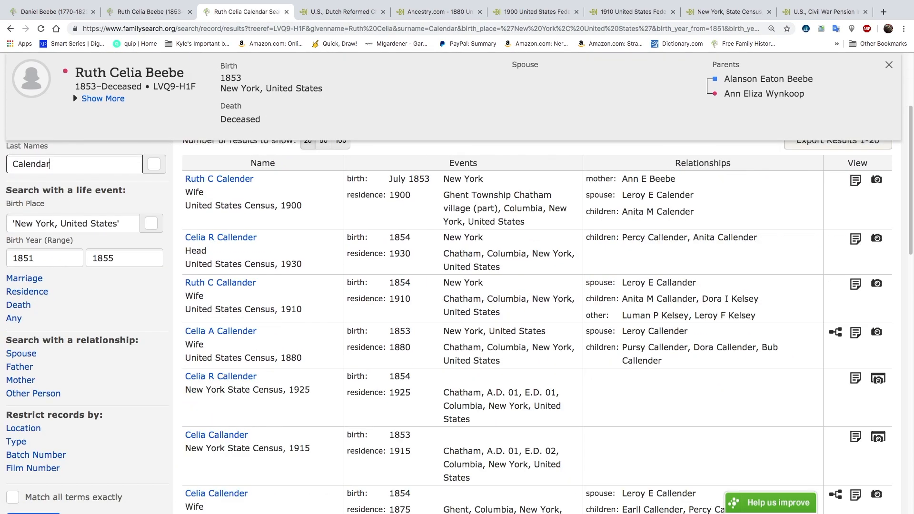
{"action": "scroll", "coordinate": [244, 295], "scroll_direction": "up", "scroll_amount": 5}
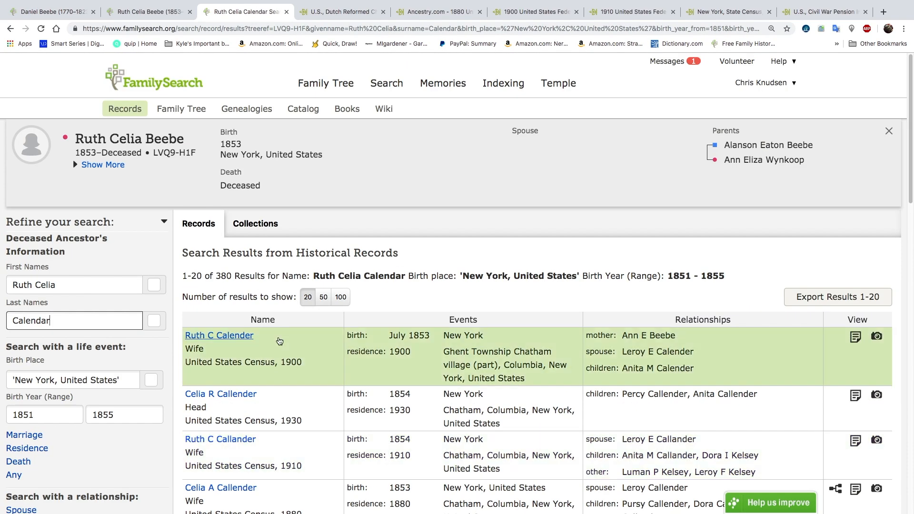
{"action": "scroll", "coordinate": [311, 363], "scroll_direction": "down", "scroll_amount": 2}
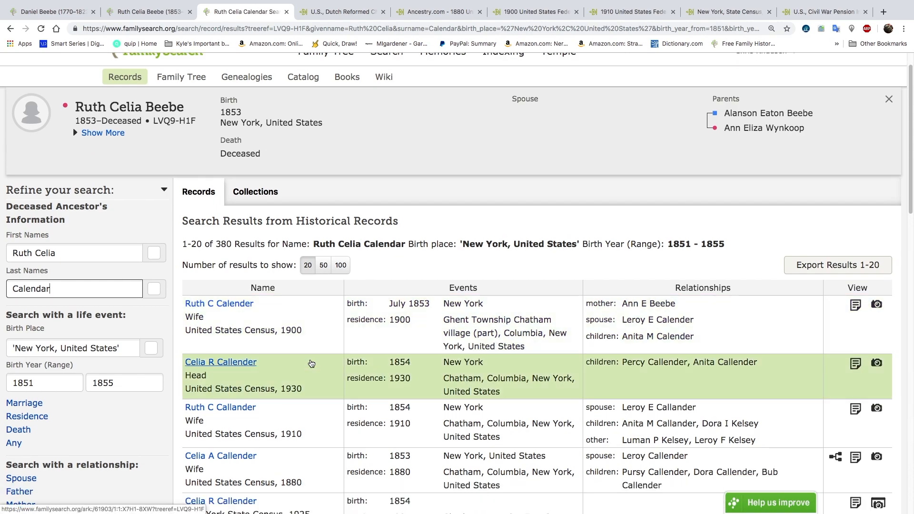
{"action": "scroll", "coordinate": [310, 363], "scroll_direction": "down", "scroll_amount": 1}
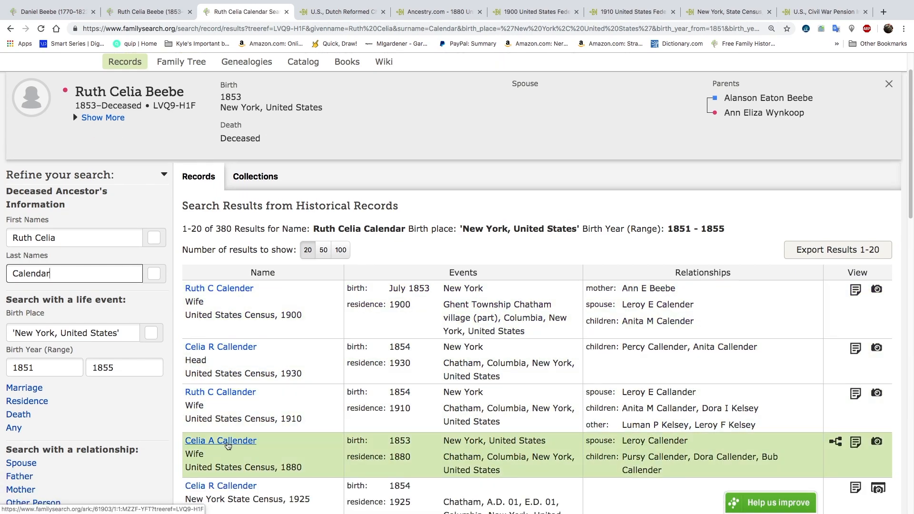
- From the 1880 United States Census result, copy the ID of the person it is attached to and close the record
{"action": "left_click", "coordinate": [228, 442]}
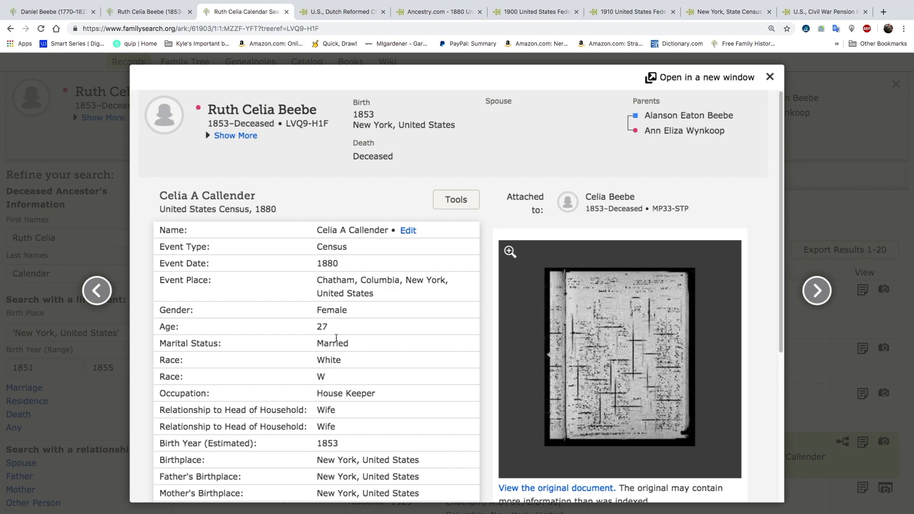
{"action": "scroll", "coordinate": [336, 337], "scroll_direction": "down", "scroll_amount": 5}
{"action": "scroll", "coordinate": [260, 371], "scroll_direction": "up", "scroll_amount": 5}
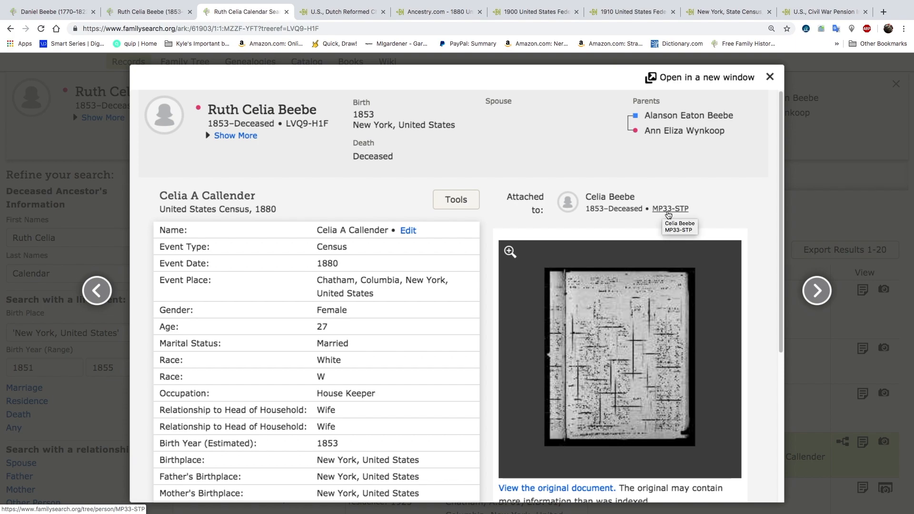
{"action": "mouse_move", "coordinate": [669, 213]}
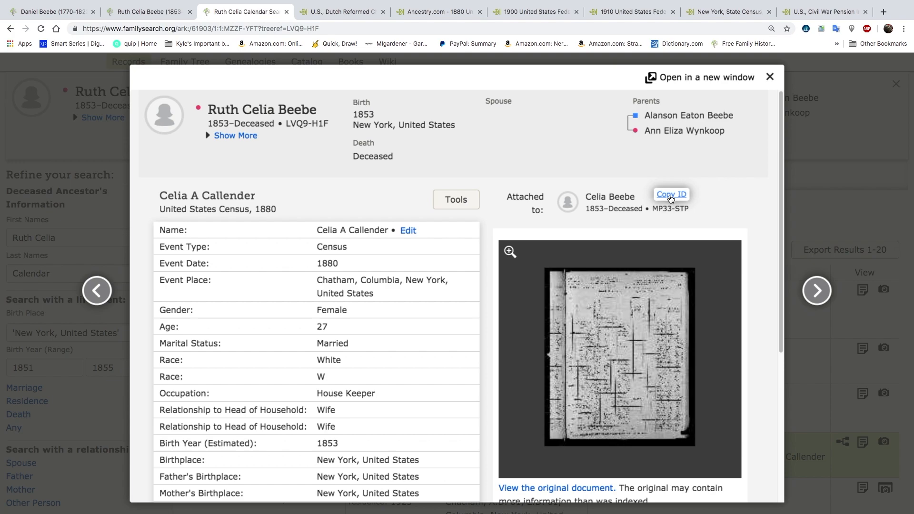
{"action": "left_click", "coordinate": [671, 195]}
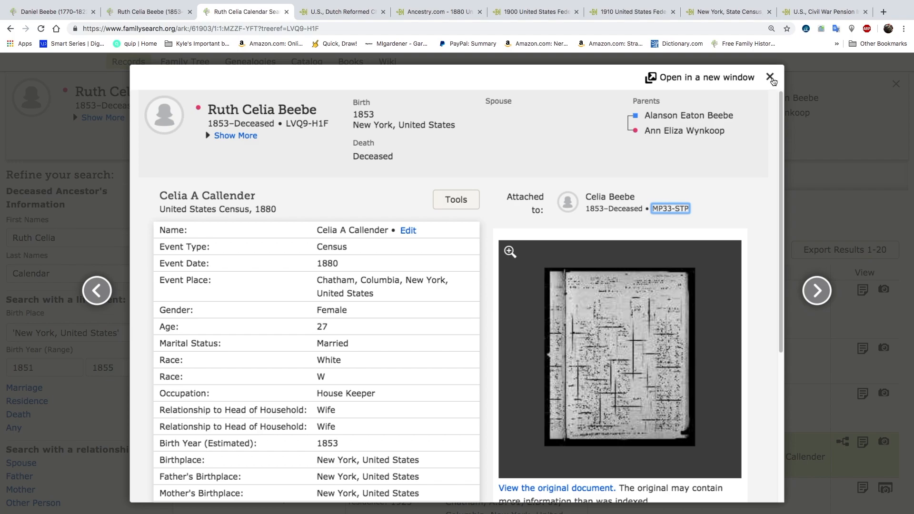
{"action": "left_click", "coordinate": [772, 79]}
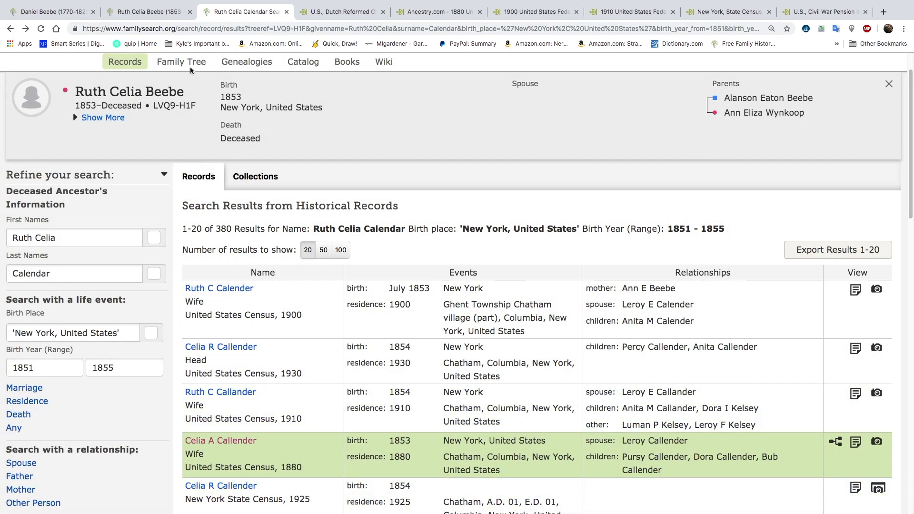
- Start a Merge By ID from the woman's person page, entering the copied person ID as the possible duplicate
{"action": "left_click", "coordinate": [168, 13]}
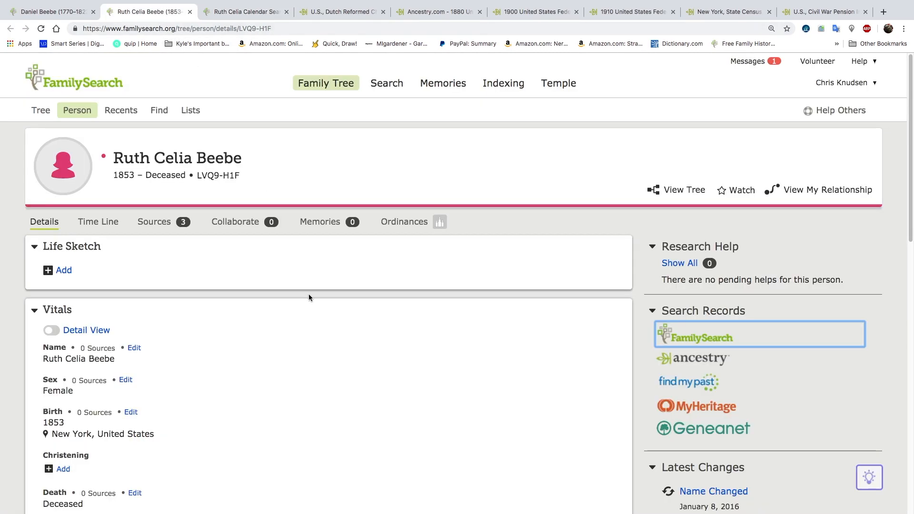
{"action": "scroll", "coordinate": [388, 329], "scroll_direction": "down", "scroll_amount": 6}
{"action": "scroll", "coordinate": [387, 326], "scroll_direction": "down", "scroll_amount": 4}
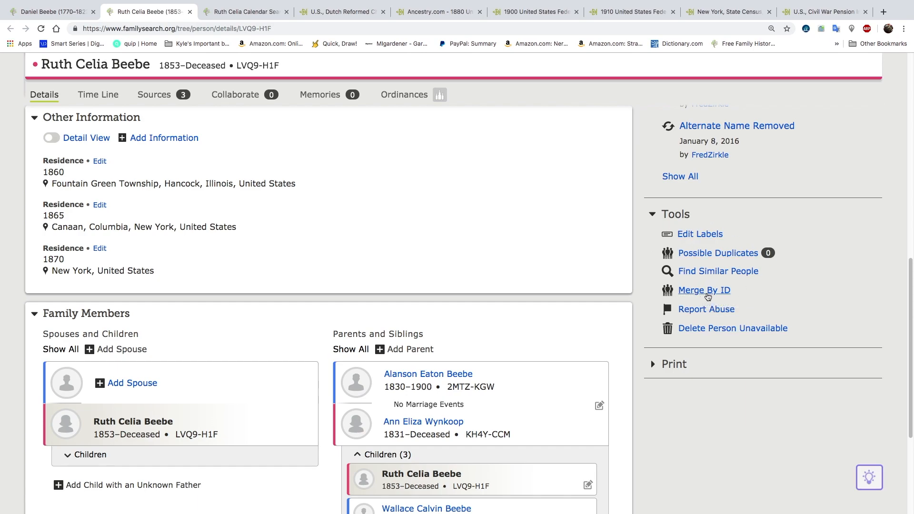
{"action": "left_click", "coordinate": [704, 291]}
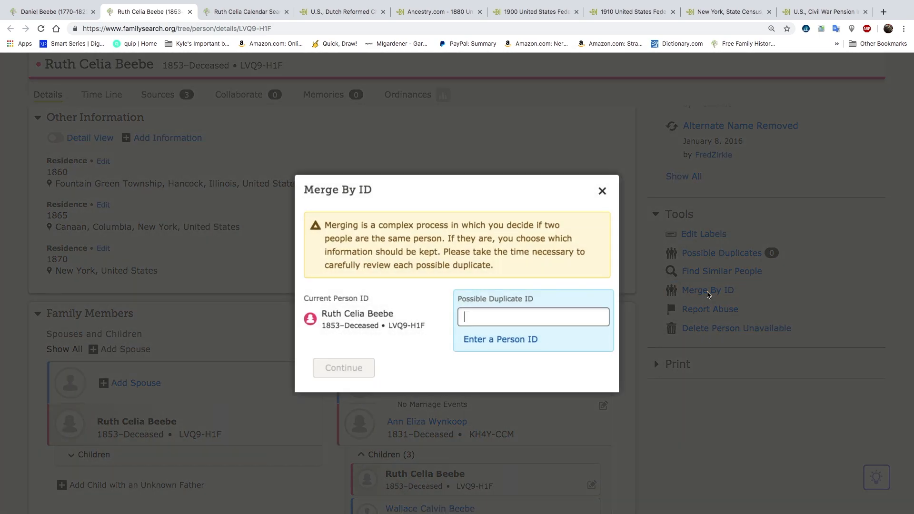
{"action": "right_click", "coordinate": [547, 318]}
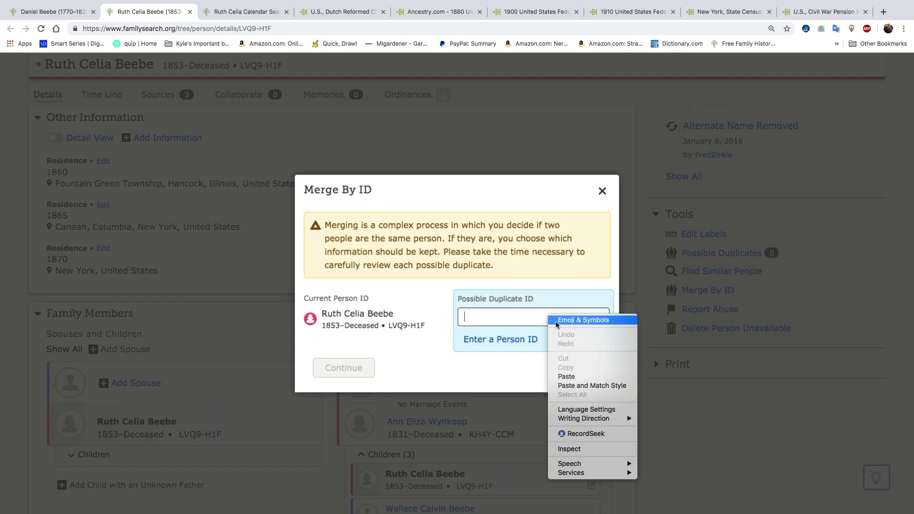
{"action": "left_click", "coordinate": [578, 375]}
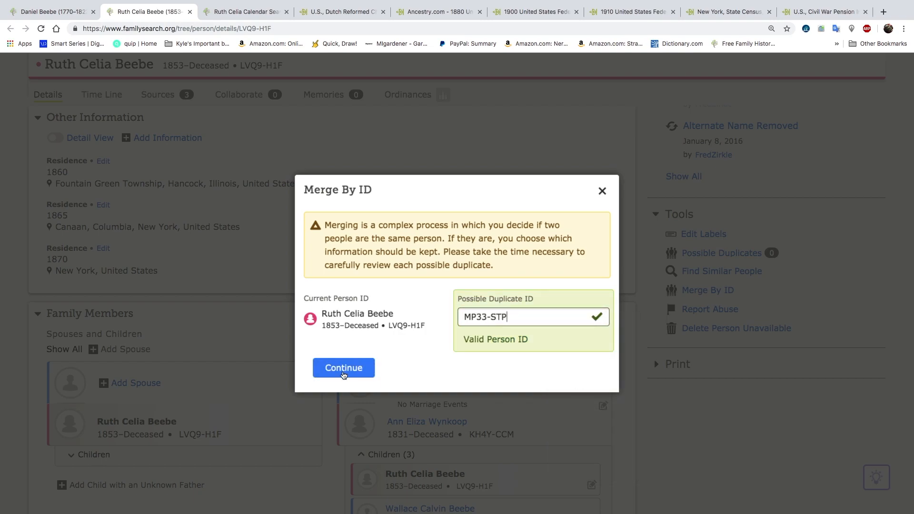
{"action": "left_click", "coordinate": [343, 373]}
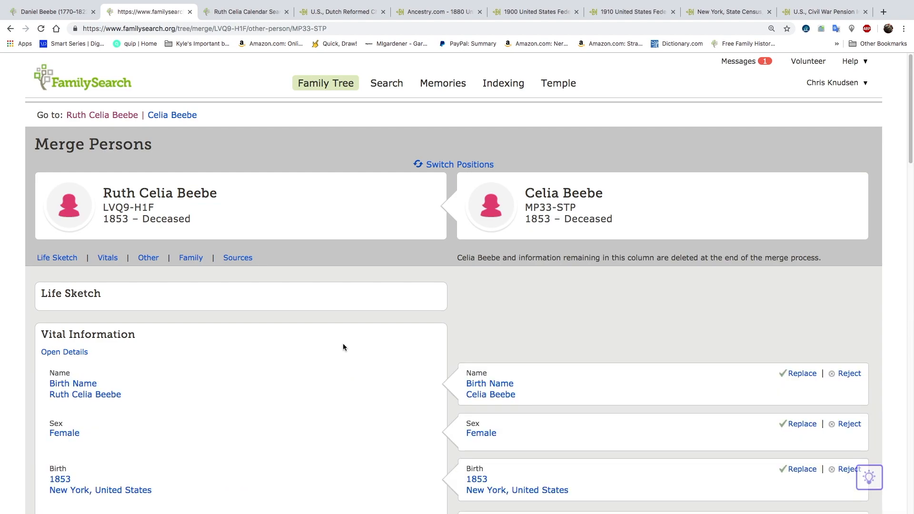
- Compare the vital information, residences, family members and sources of the two profiles on the merge page
{"action": "scroll", "coordinate": [353, 344], "scroll_direction": "down", "scroll_amount": 3}
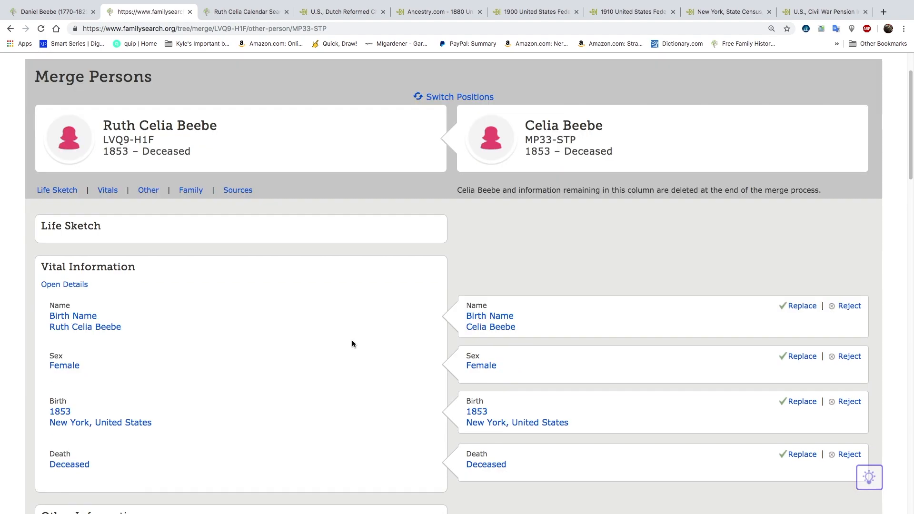
{"action": "scroll", "coordinate": [352, 344], "scroll_direction": "down", "scroll_amount": 3}
{"action": "scroll", "coordinate": [353, 344], "scroll_direction": "down", "scroll_amount": 2}
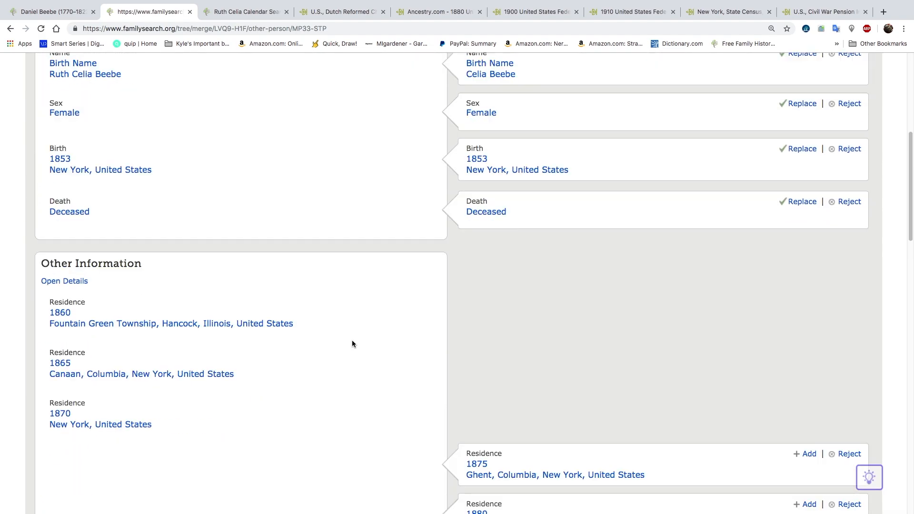
{"action": "scroll", "coordinate": [352, 344], "scroll_direction": "up", "scroll_amount": 5}
{"action": "scroll", "coordinate": [353, 344], "scroll_direction": "down", "scroll_amount": 3}
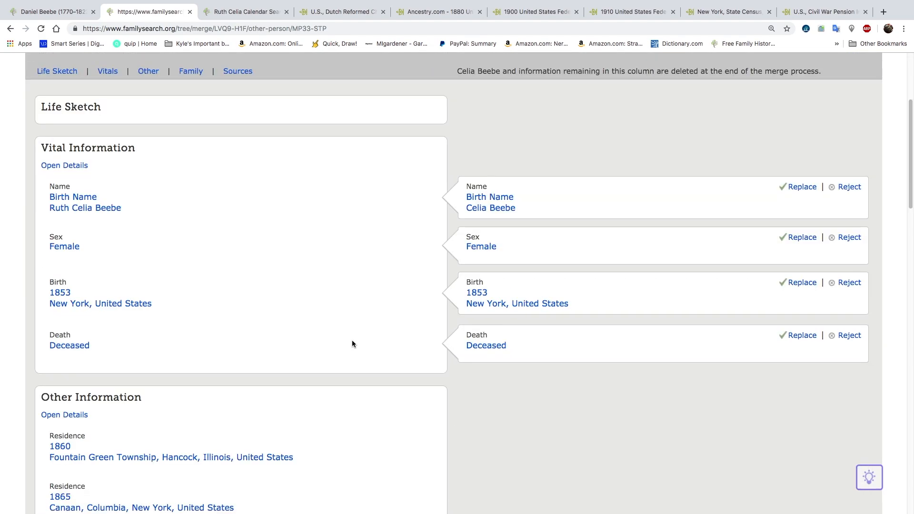
{"action": "scroll", "coordinate": [353, 344], "scroll_direction": "down", "scroll_amount": 3}
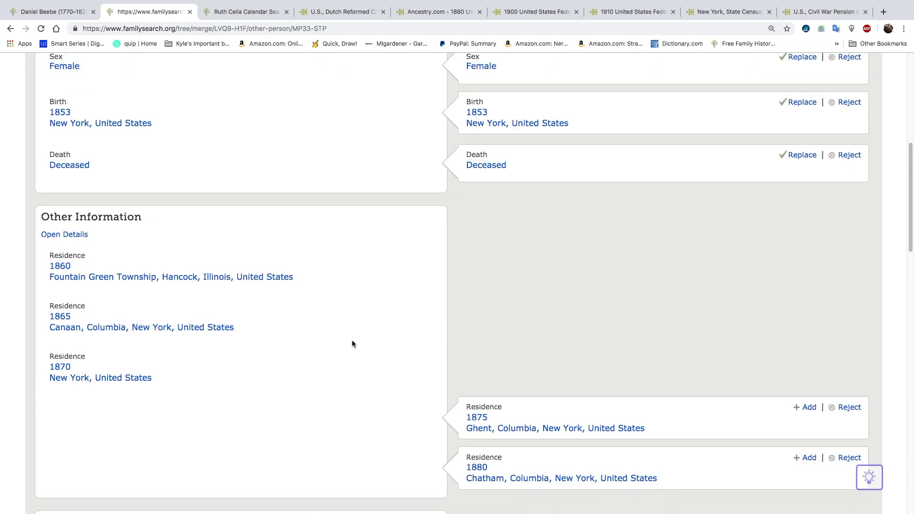
{"action": "scroll", "coordinate": [353, 344], "scroll_direction": "up", "scroll_amount": 2}
{"action": "scroll", "coordinate": [353, 343], "scroll_direction": "down", "scroll_amount": 2}
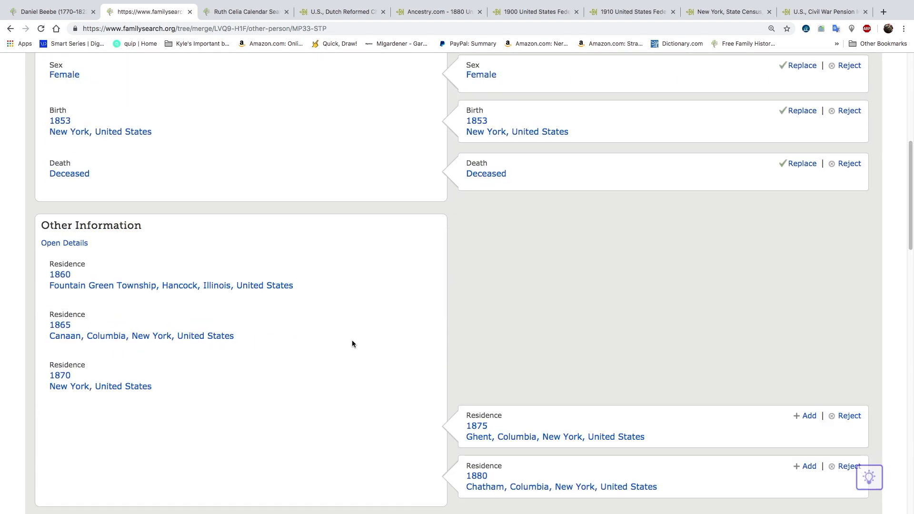
{"action": "scroll", "coordinate": [353, 344], "scroll_direction": "up", "scroll_amount": 5}
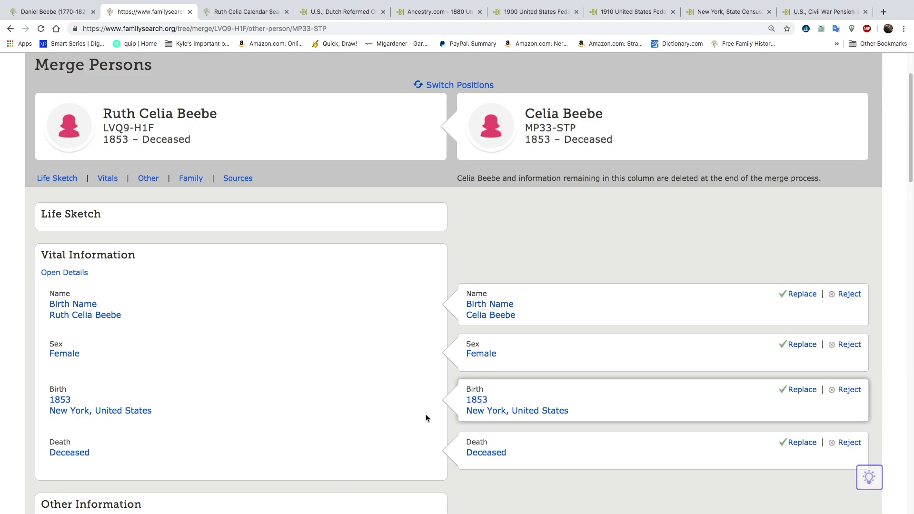
{"action": "scroll", "coordinate": [371, 390], "scroll_direction": "down", "scroll_amount": 5}
{"action": "scroll", "coordinate": [370, 389], "scroll_direction": "down", "scroll_amount": 7}
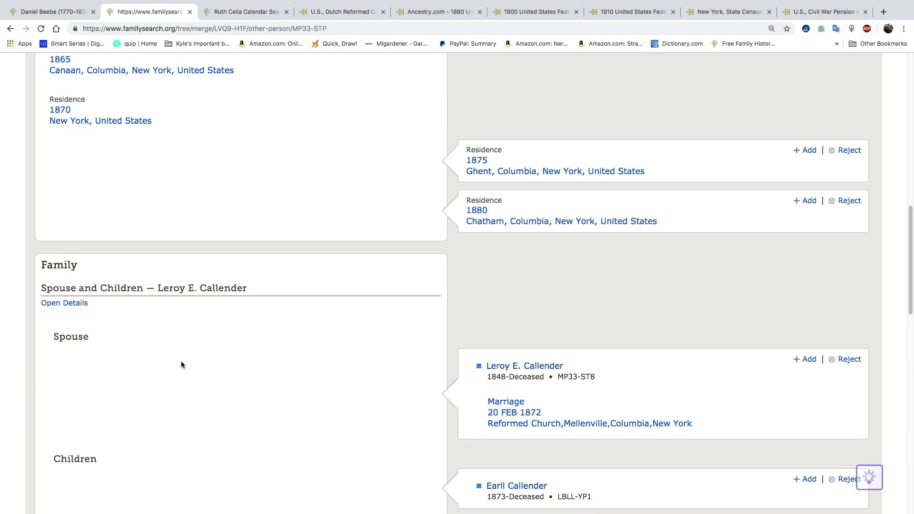
{"action": "scroll", "coordinate": [182, 363], "scroll_direction": "down", "scroll_amount": 4}
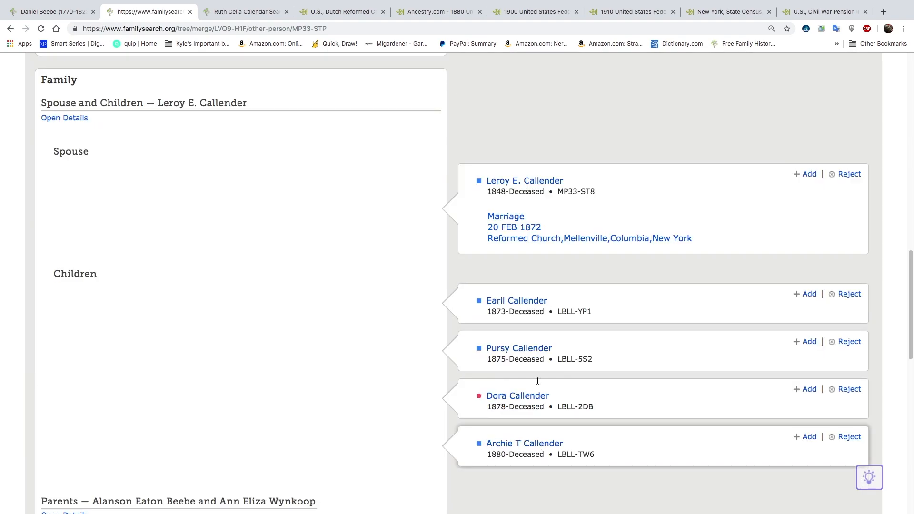
{"action": "scroll", "coordinate": [372, 350], "scroll_direction": "down", "scroll_amount": 12}
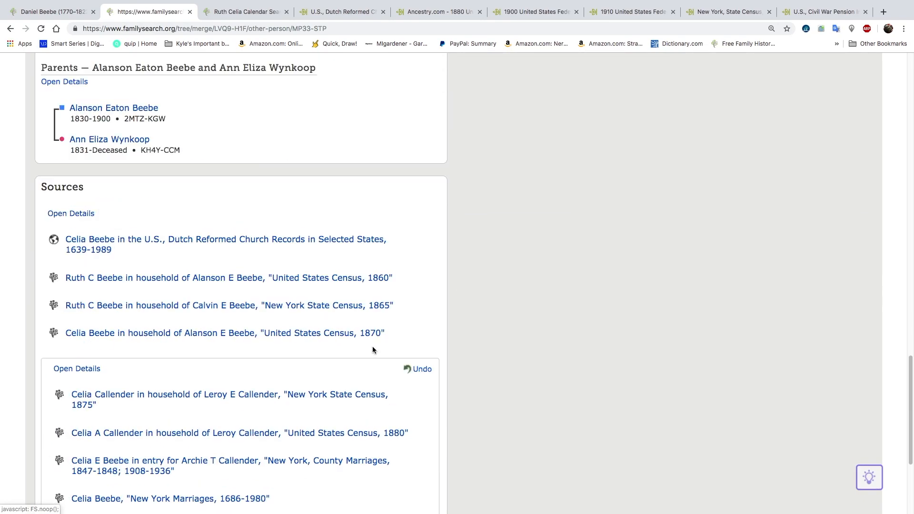
{"action": "scroll", "coordinate": [370, 345], "scroll_direction": "up", "scroll_amount": 15}
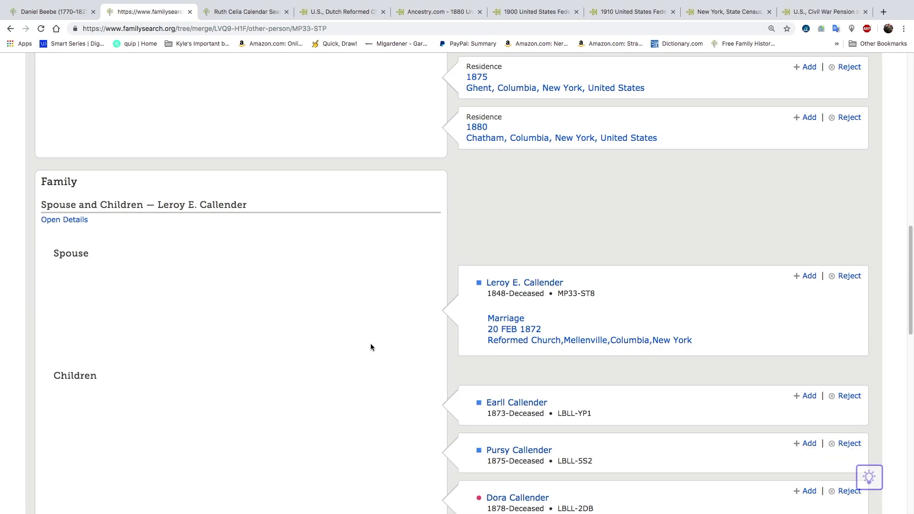
{"action": "scroll", "coordinate": [371, 345], "scroll_direction": "up", "scroll_amount": 5}
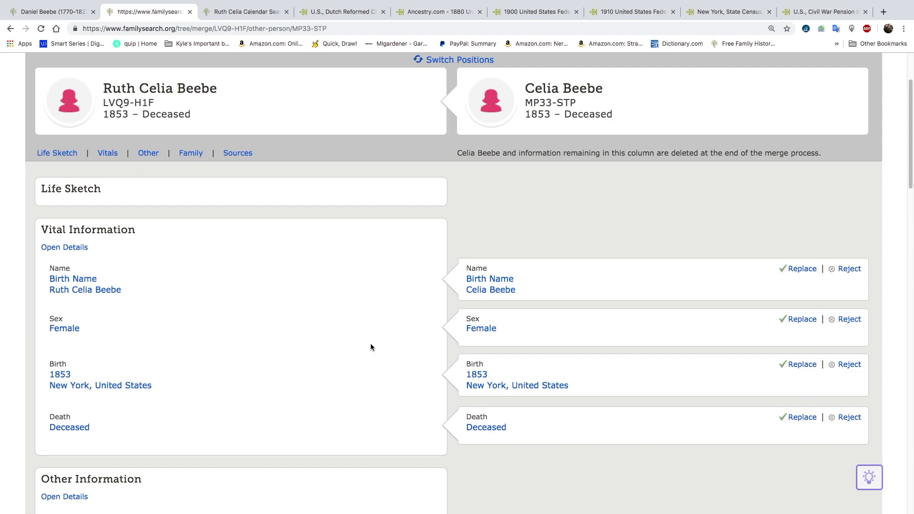
- Add the duplicate's 1875 and 1880 residences and the spouse with the 20 FEB 1872 marriage to the surviving profile
{"action": "scroll", "coordinate": [224, 377], "scroll_direction": "down", "scroll_amount": 6}
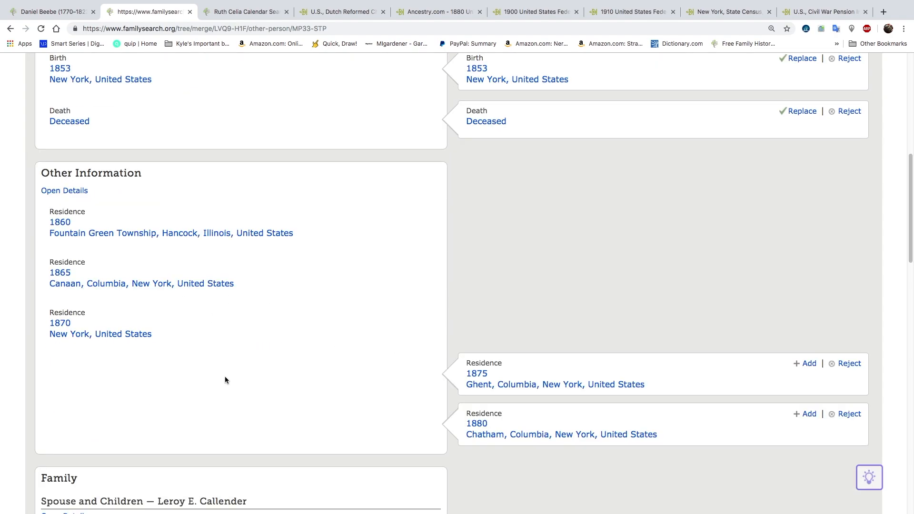
{"action": "left_click", "coordinate": [808, 365]}
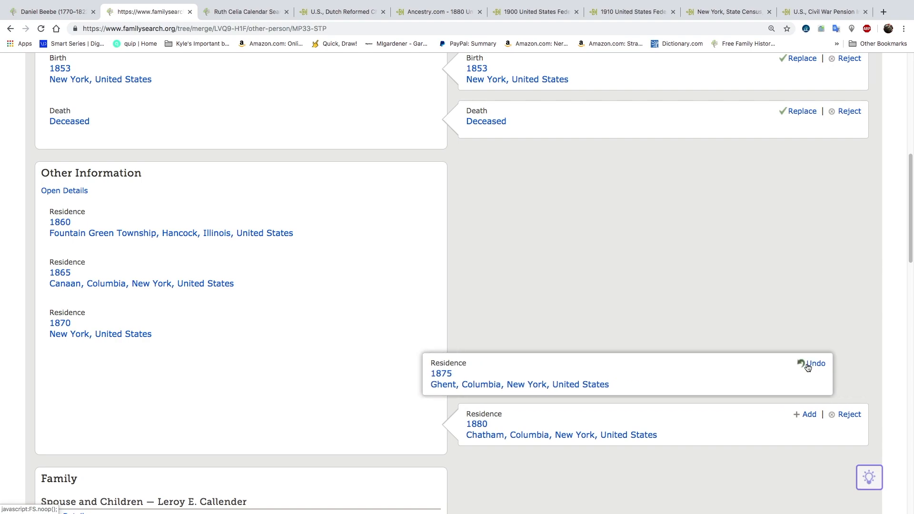
{"action": "left_click", "coordinate": [811, 415]}
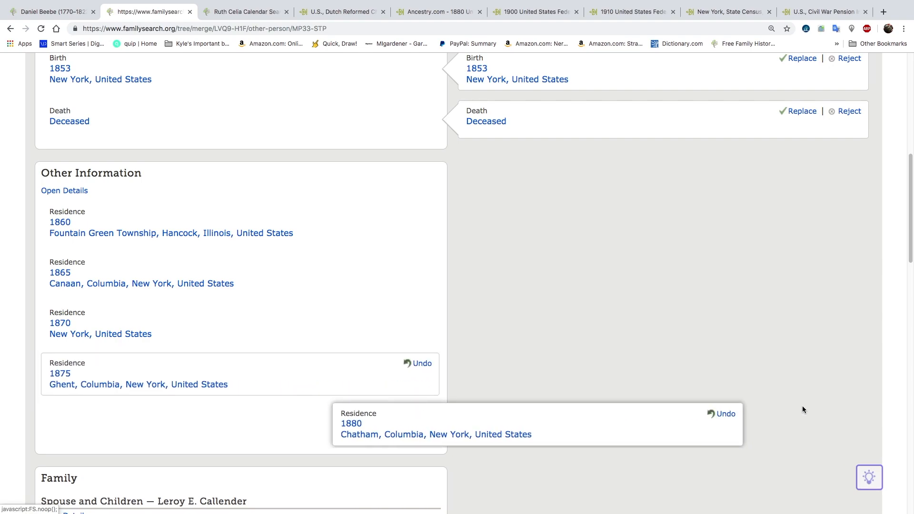
{"action": "scroll", "coordinate": [748, 364], "scroll_direction": "down", "scroll_amount": 5}
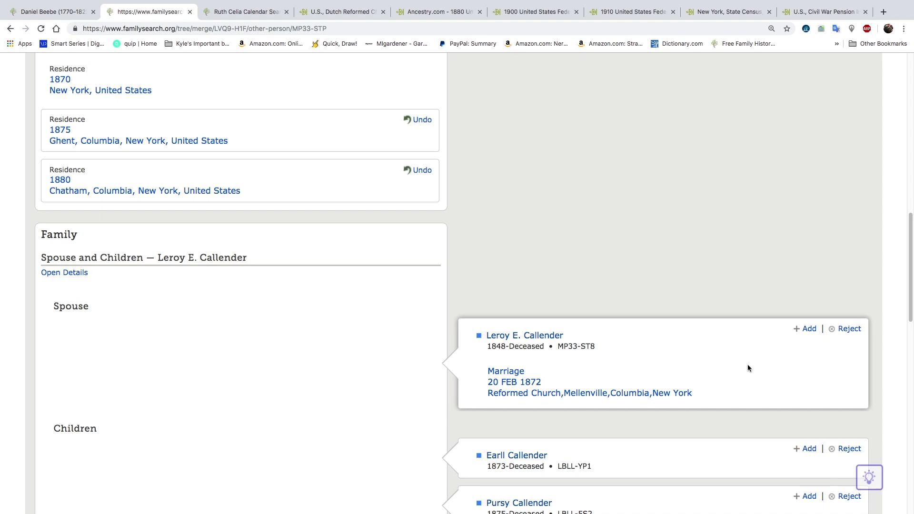
{"action": "left_click", "coordinate": [805, 329]}
{"action": "scroll", "coordinate": [758, 365], "scroll_direction": "down", "scroll_amount": 2}
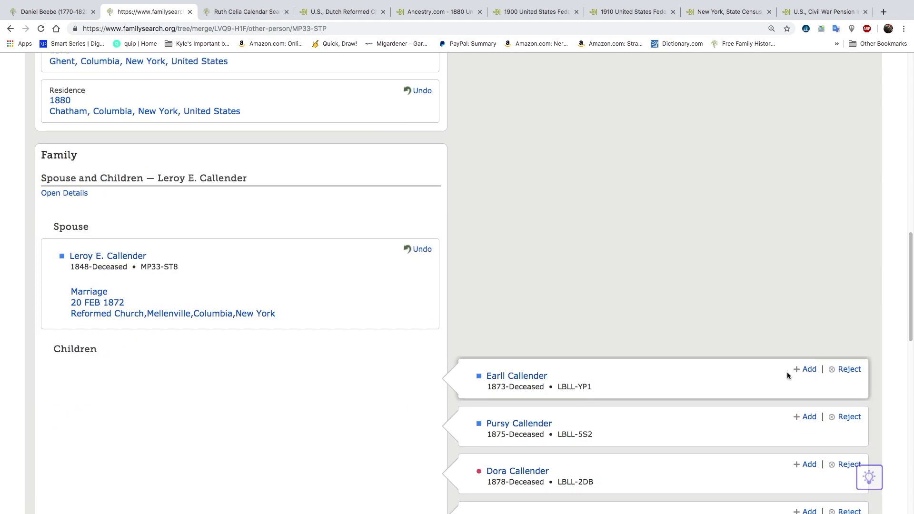
- Add the duplicate's four children, born 1873, 1875, 1878 and 1880, to the surviving profile
{"action": "left_click", "coordinate": [809, 373]}
{"action": "left_click", "coordinate": [807, 417]}
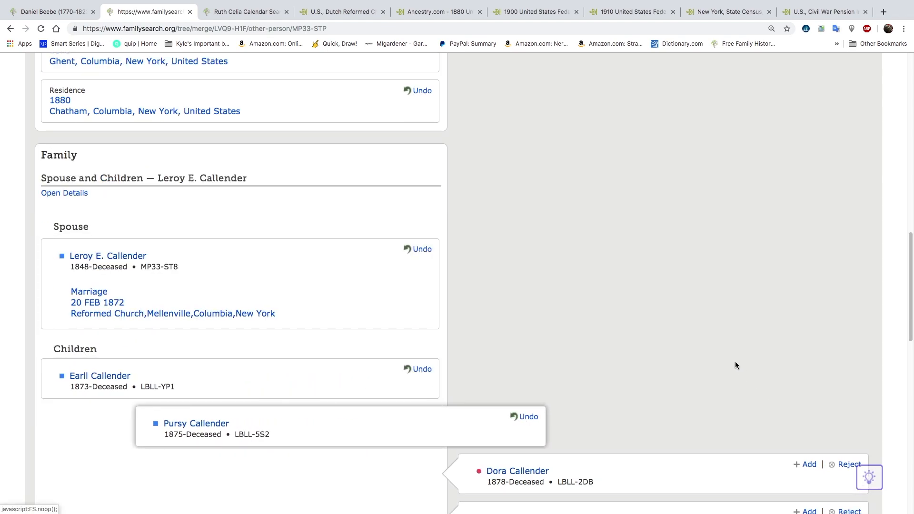
{"action": "scroll", "coordinate": [762, 362], "scroll_direction": "down", "scroll_amount": 2}
{"action": "left_click", "coordinate": [806, 385]}
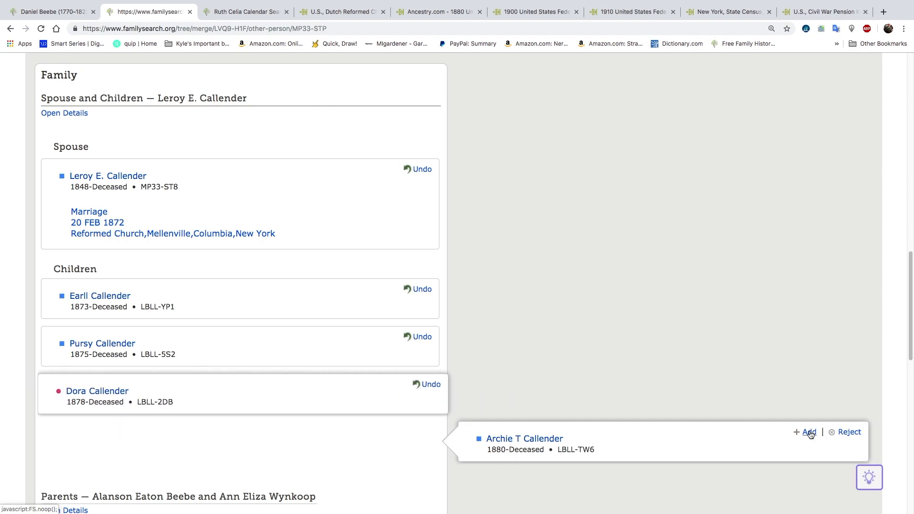
{"action": "left_click", "coordinate": [807, 432]}
- Continue the merge past the sources and finish it without giving a reason
{"action": "scroll", "coordinate": [726, 331], "scroll_direction": "down", "scroll_amount": 14}
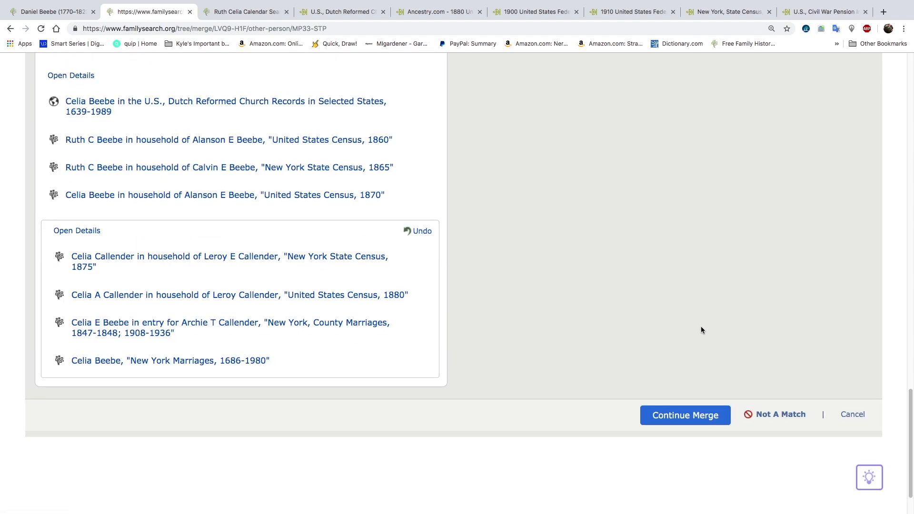
{"action": "left_click", "coordinate": [686, 416]}
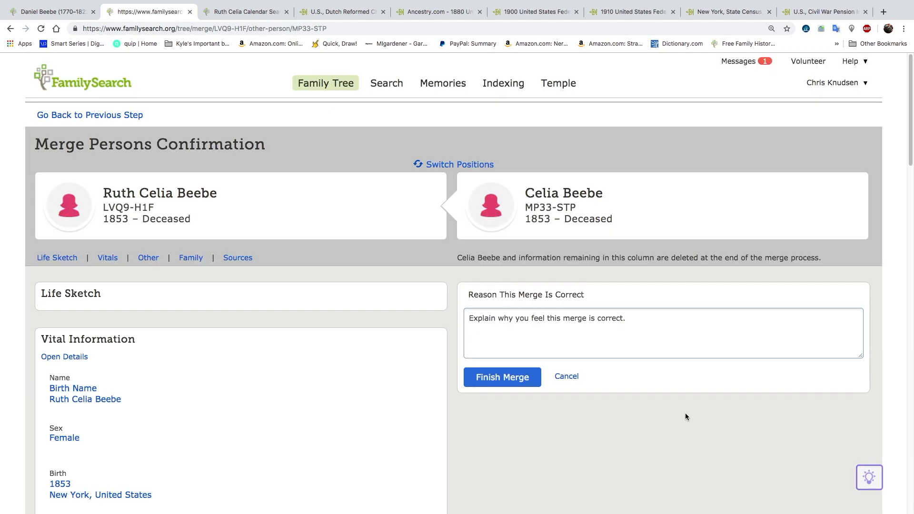
{"action": "left_click", "coordinate": [491, 382]}
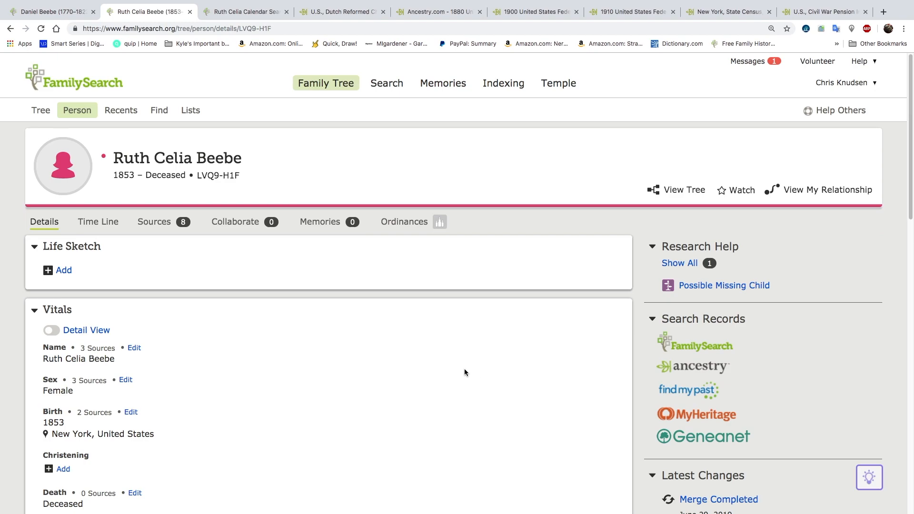
- Review the merged profile's residences and family members, including the summary card of each of the four children
{"action": "scroll", "coordinate": [454, 367], "scroll_direction": "down", "scroll_amount": 10}
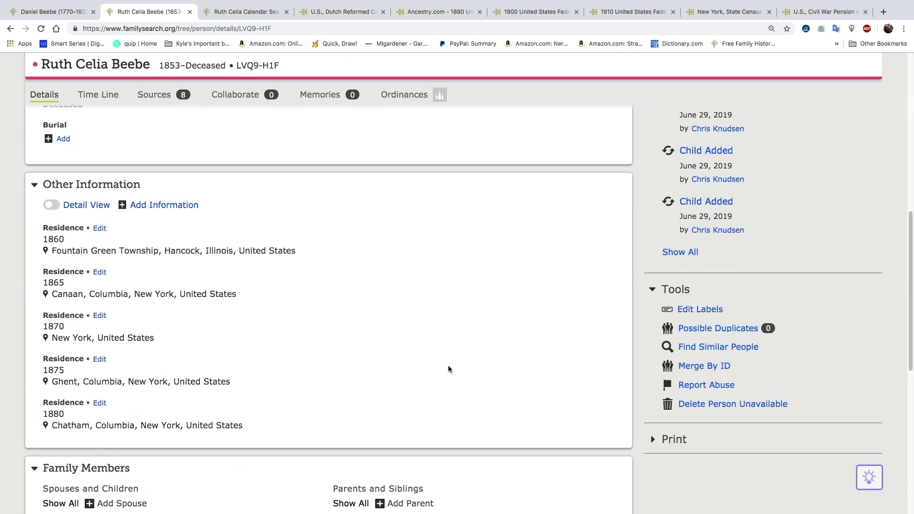
{"action": "scroll", "coordinate": [448, 364], "scroll_direction": "up", "scroll_amount": 10}
{"action": "scroll", "coordinate": [447, 364], "scroll_direction": "down", "scroll_amount": 6}
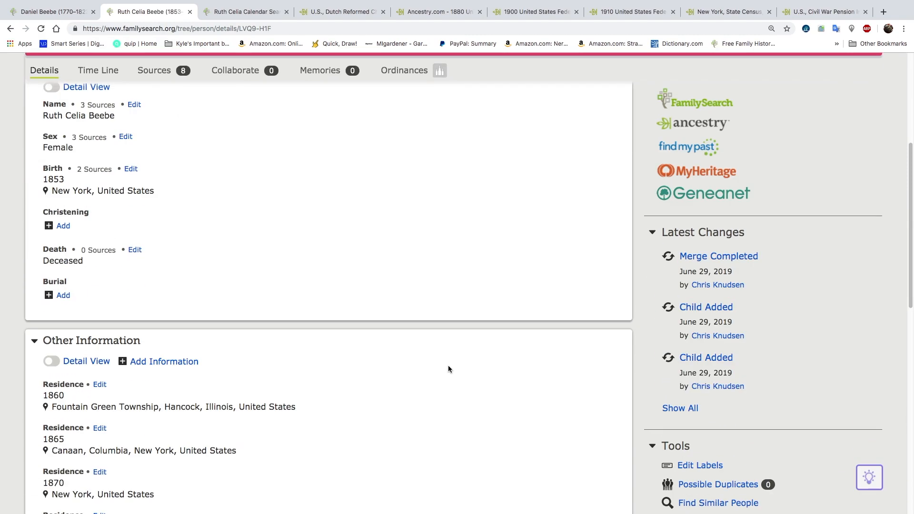
{"action": "scroll", "coordinate": [448, 369], "scroll_direction": "down", "scroll_amount": 5}
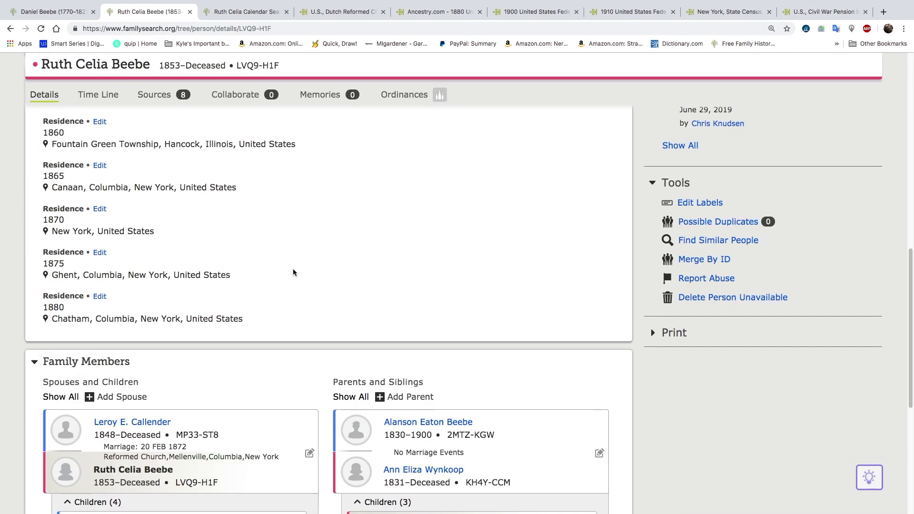
{"action": "scroll", "coordinate": [285, 238], "scroll_direction": "down", "scroll_amount": 2}
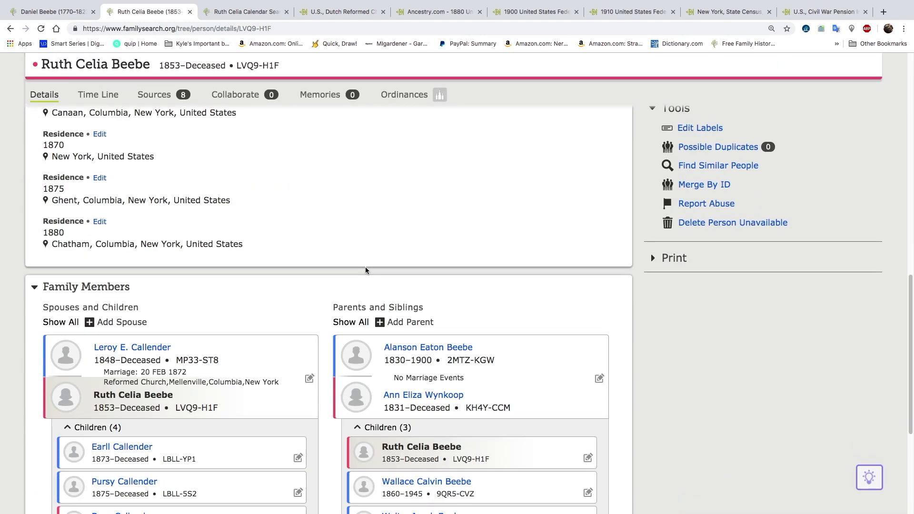
{"action": "scroll", "coordinate": [390, 210], "scroll_direction": "down", "scroll_amount": 3}
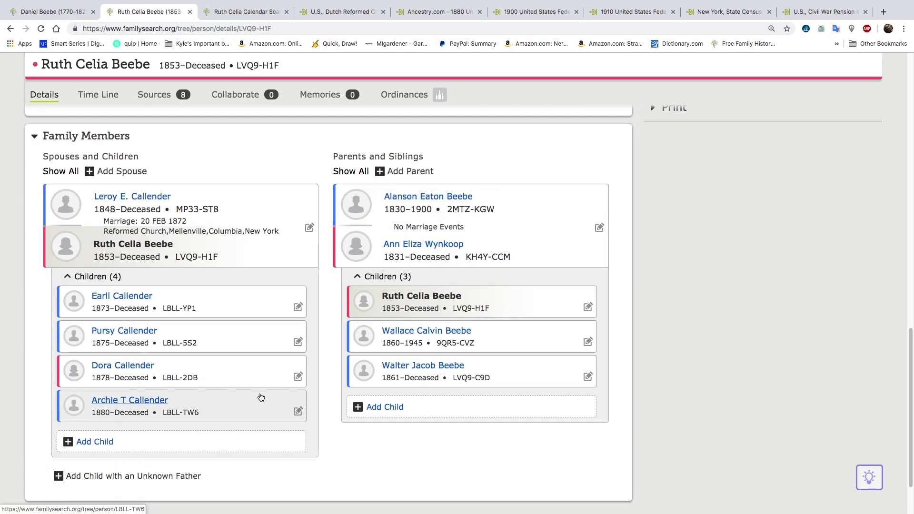
{"action": "left_click", "coordinate": [131, 302]}
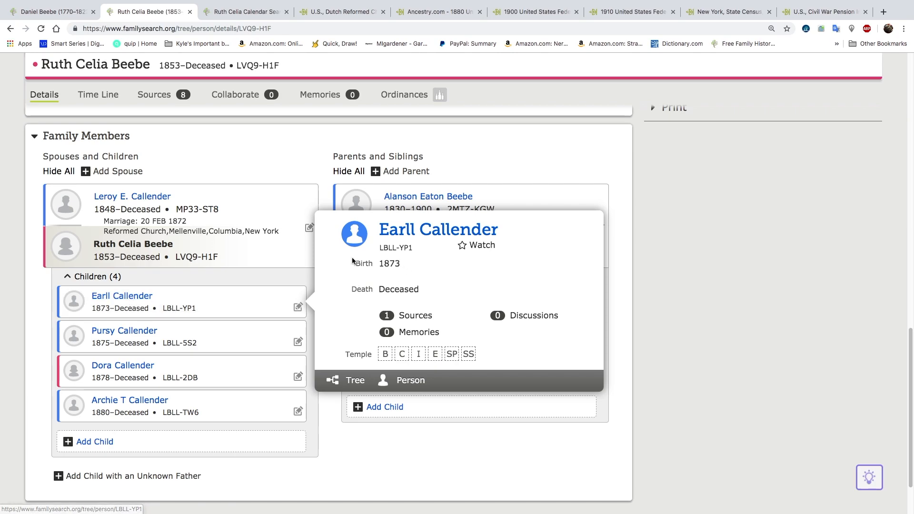
{"action": "left_click", "coordinate": [145, 335]}
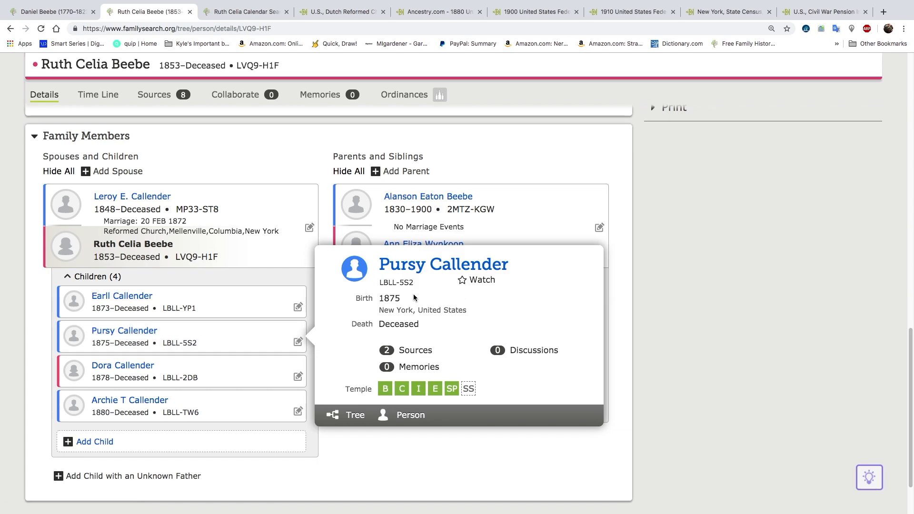
{"action": "left_click", "coordinate": [137, 371]}
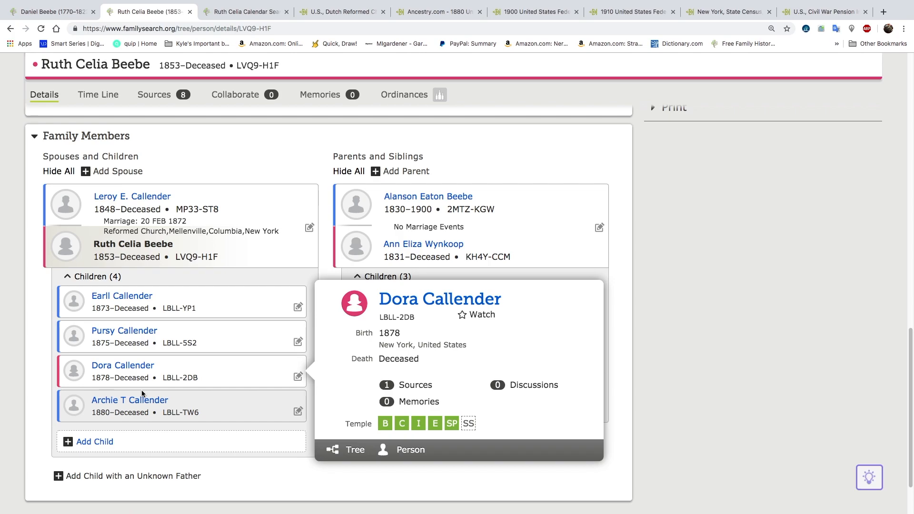
{"action": "left_click", "coordinate": [117, 403]}
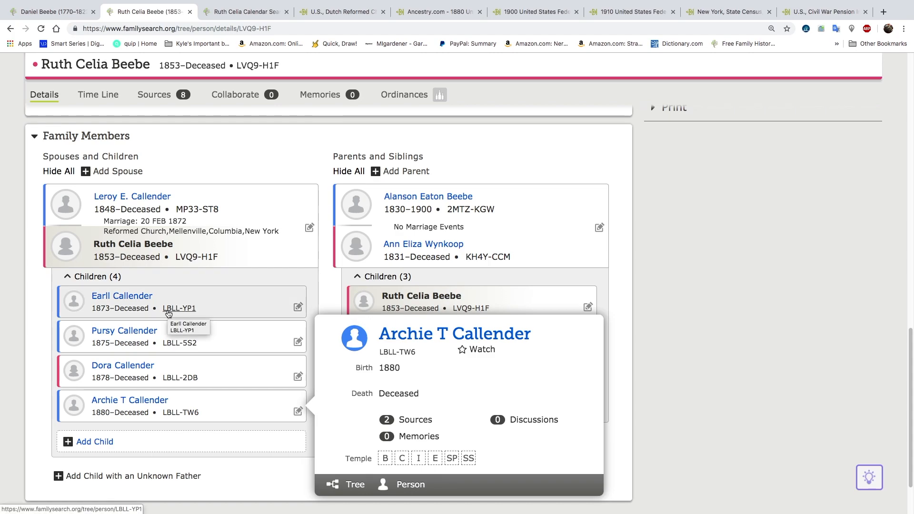
{"action": "left_click", "coordinate": [659, 224]}
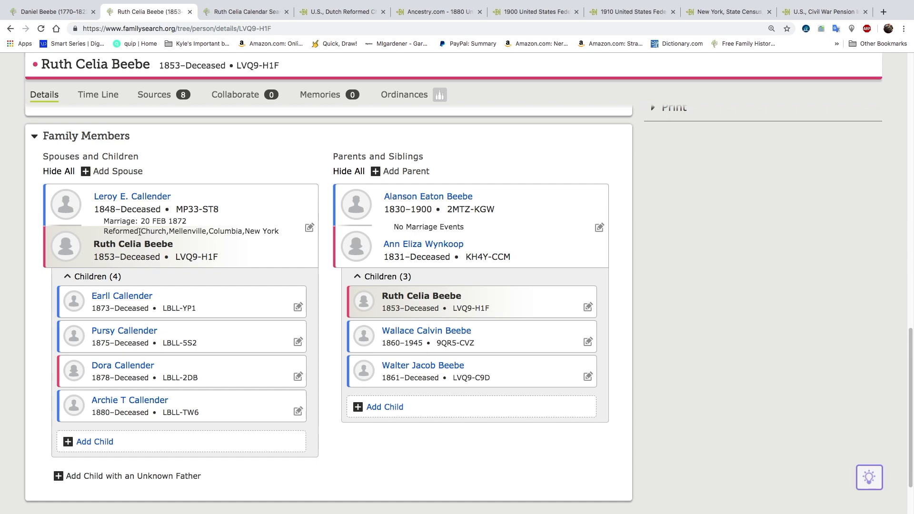
- Open the husband's person page from his summary card and review his residences, relatives and record hints
{"action": "left_click", "coordinate": [149, 200]}
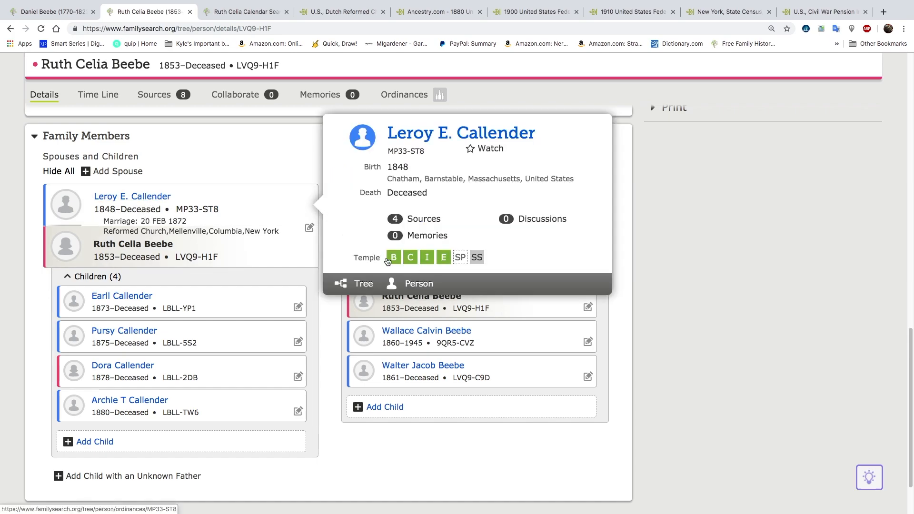
{"action": "left_click", "coordinate": [425, 285]}
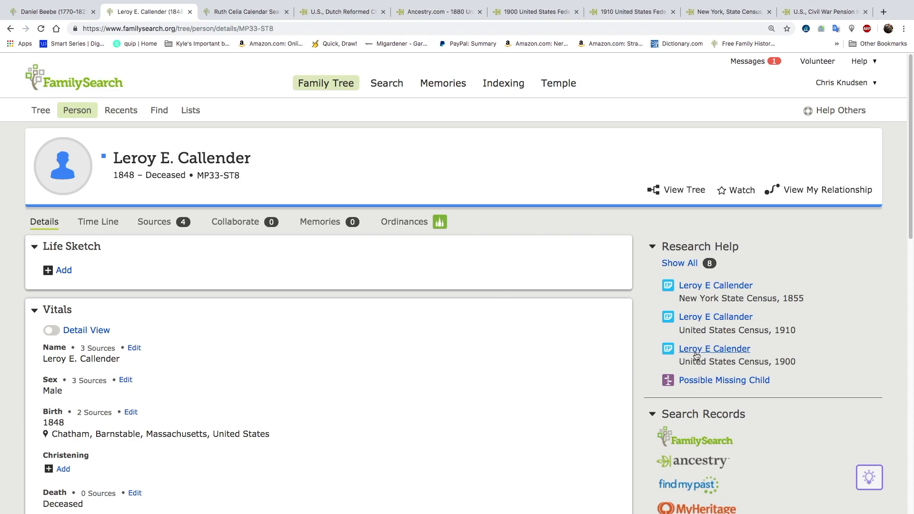
{"action": "scroll", "coordinate": [566, 347], "scroll_direction": "down", "scroll_amount": 10}
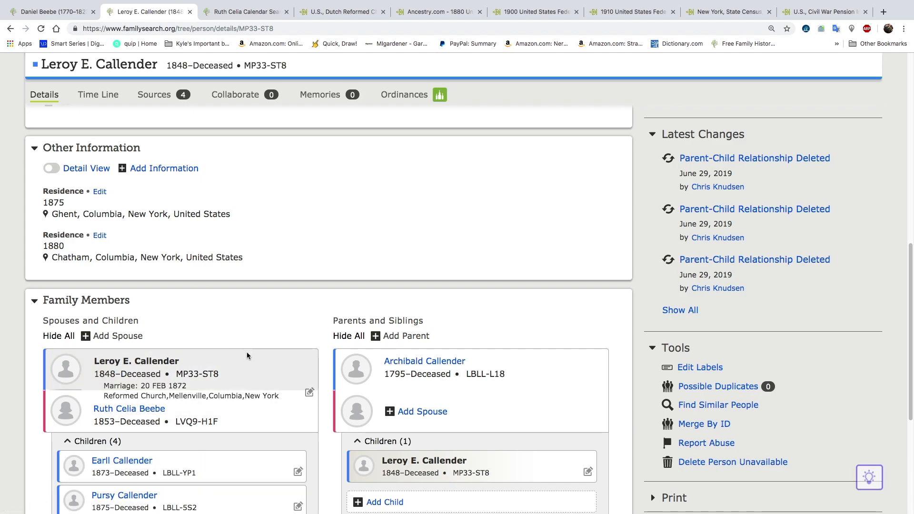
{"action": "scroll", "coordinate": [247, 354], "scroll_direction": "up", "scroll_amount": 3}
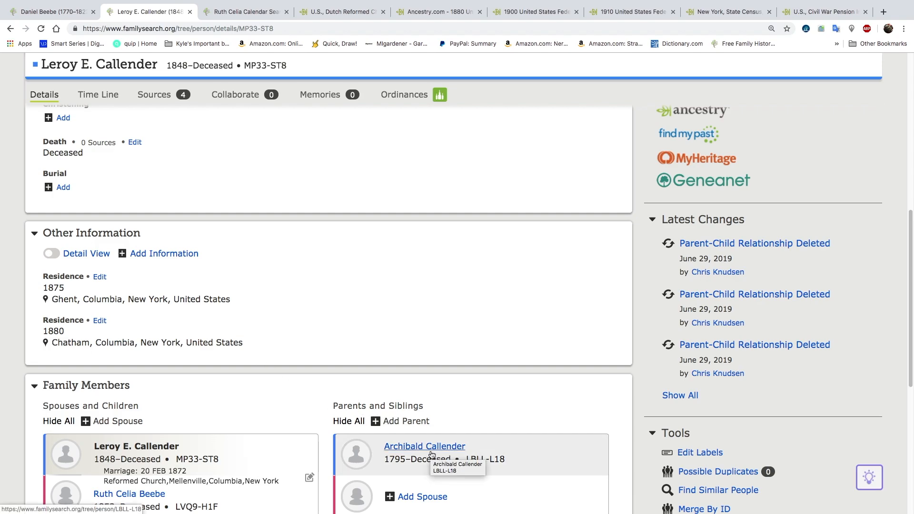
{"action": "scroll", "coordinate": [432, 454], "scroll_direction": "down", "scroll_amount": 2}
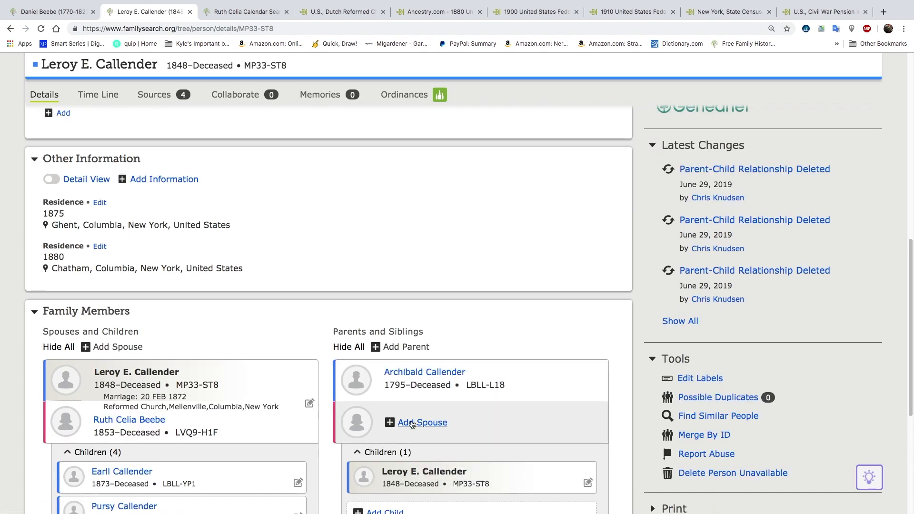
{"action": "scroll", "coordinate": [413, 424], "scroll_direction": "up", "scroll_amount": 8}
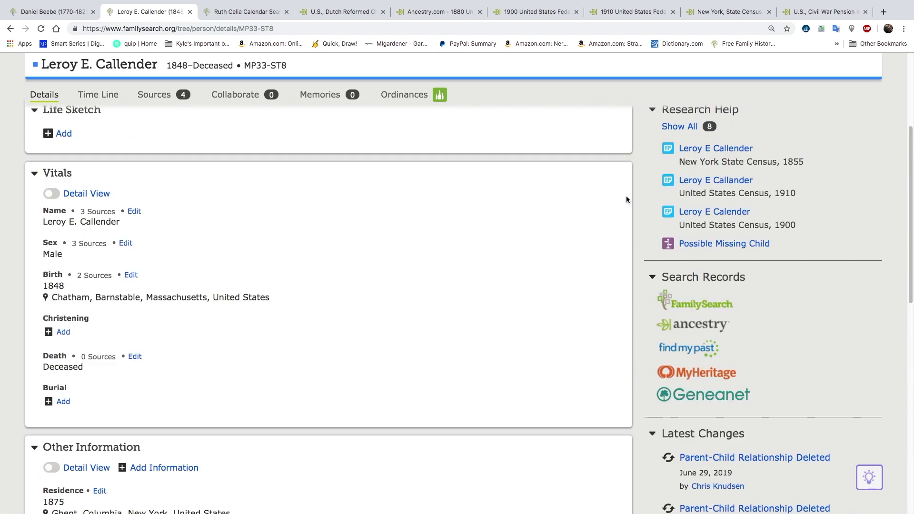
- Check the household in the husband's New York State Census, 1855 record hint and open the record for attaching
{"action": "left_click", "coordinate": [717, 150]}
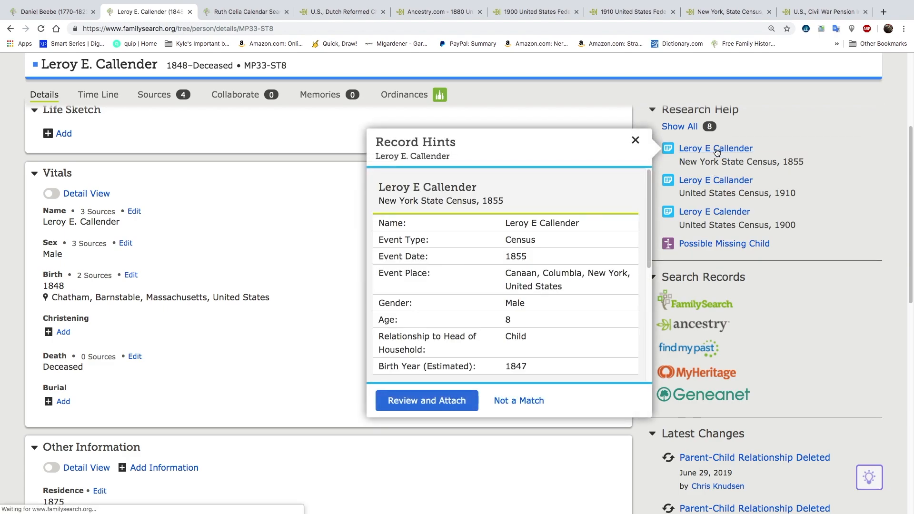
{"action": "scroll", "coordinate": [553, 266], "scroll_direction": "down", "scroll_amount": 3}
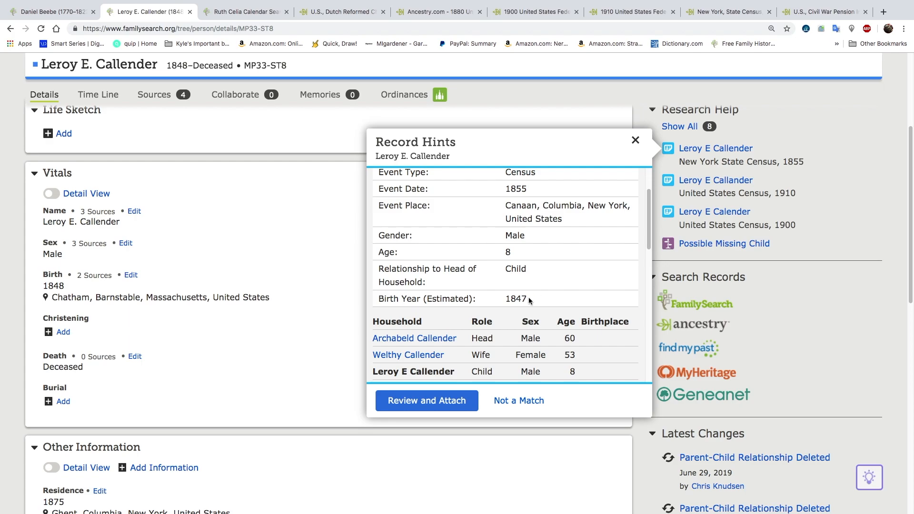
{"action": "scroll", "coordinate": [493, 317], "scroll_direction": "down", "scroll_amount": 1}
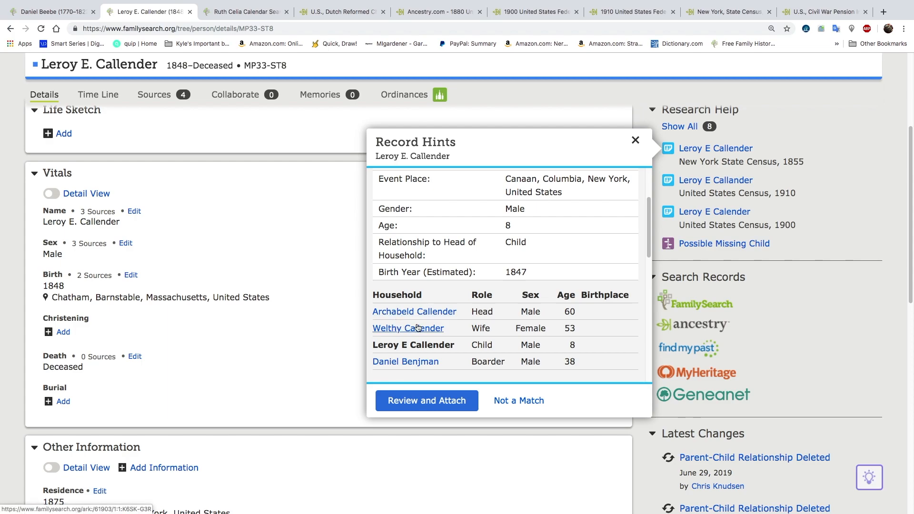
{"action": "left_click", "coordinate": [425, 404]}
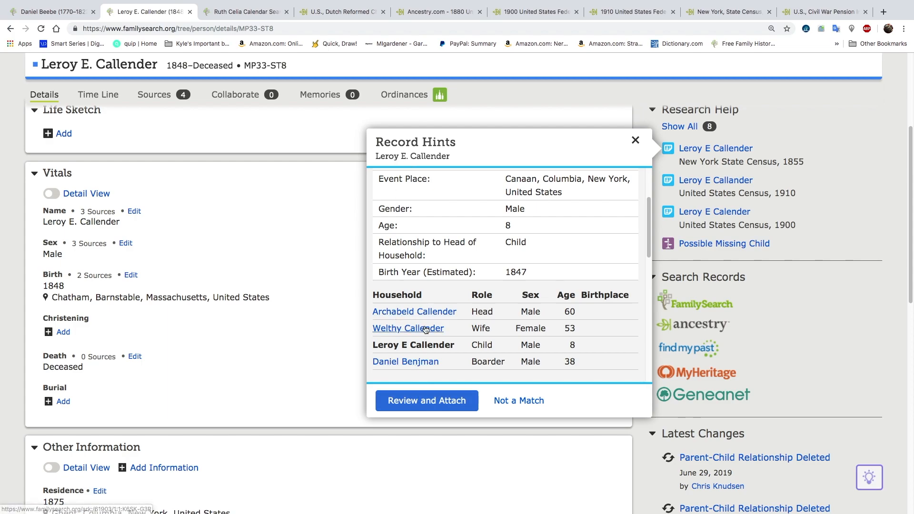
{"action": "left_click", "coordinate": [429, 400]}
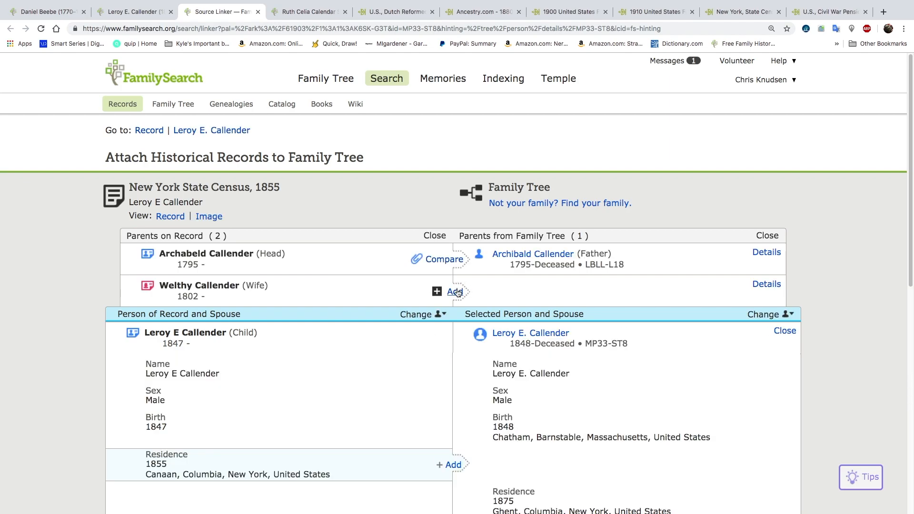
- Add the 1855 residence in Canaan, Columbia, New York, to the husband and attach the census record to him
{"action": "scroll", "coordinate": [344, 395], "scroll_direction": "down", "scroll_amount": 3}
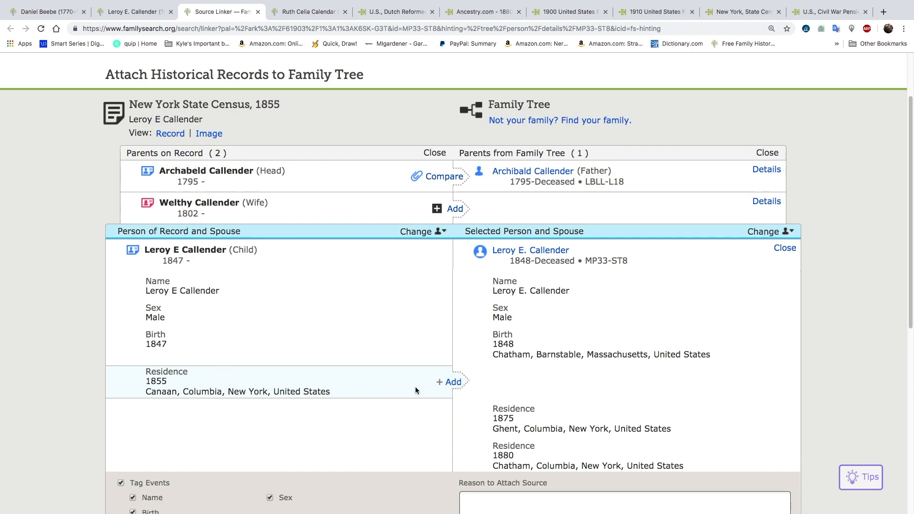
{"action": "left_click", "coordinate": [454, 383]}
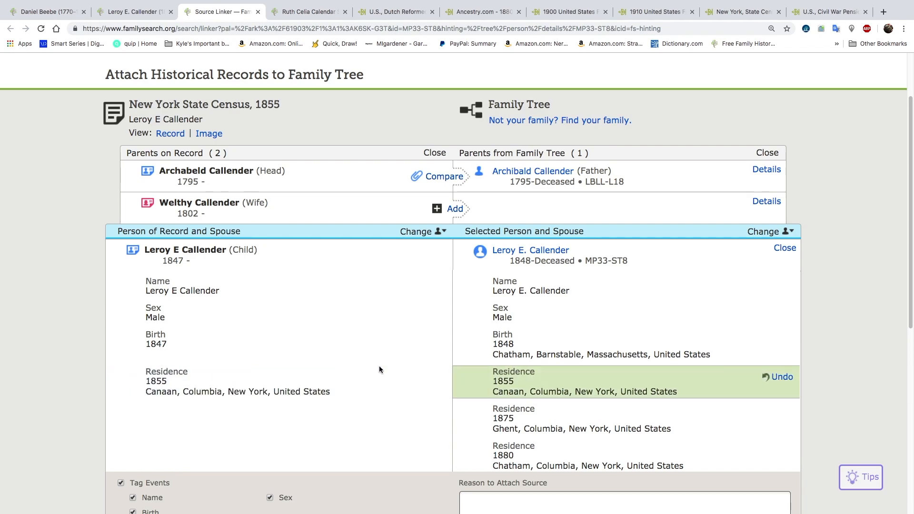
{"action": "scroll", "coordinate": [379, 366], "scroll_direction": "down", "scroll_amount": 2}
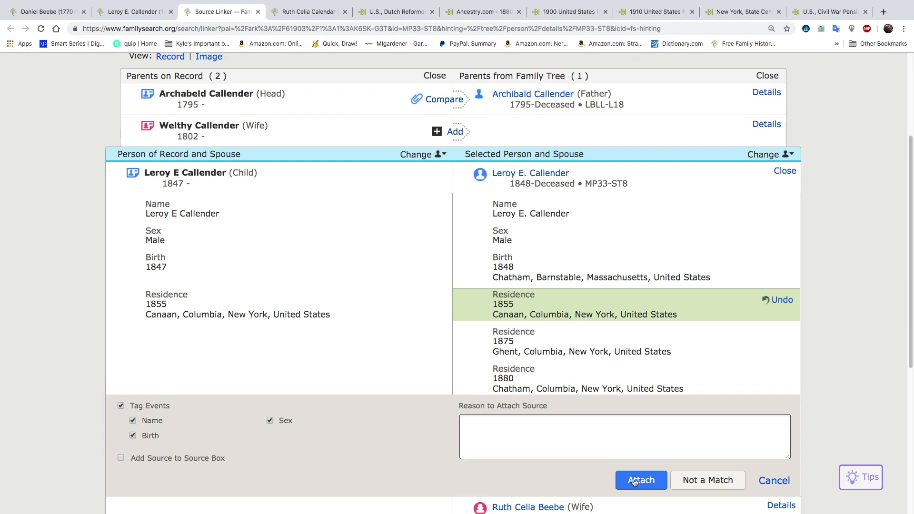
{"action": "left_click", "coordinate": [640, 483]}
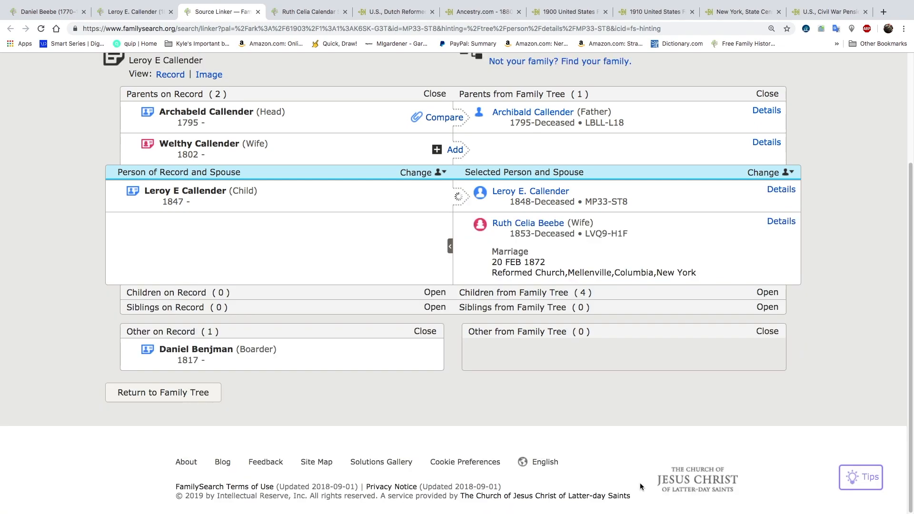
- Compare the record's household head with the husband's father in the tree and attach the 1855 census to the father
{"action": "left_click", "coordinate": [454, 117]}
{"action": "left_click", "coordinate": [451, 226]}
{"action": "left_click", "coordinate": [717, 333]}
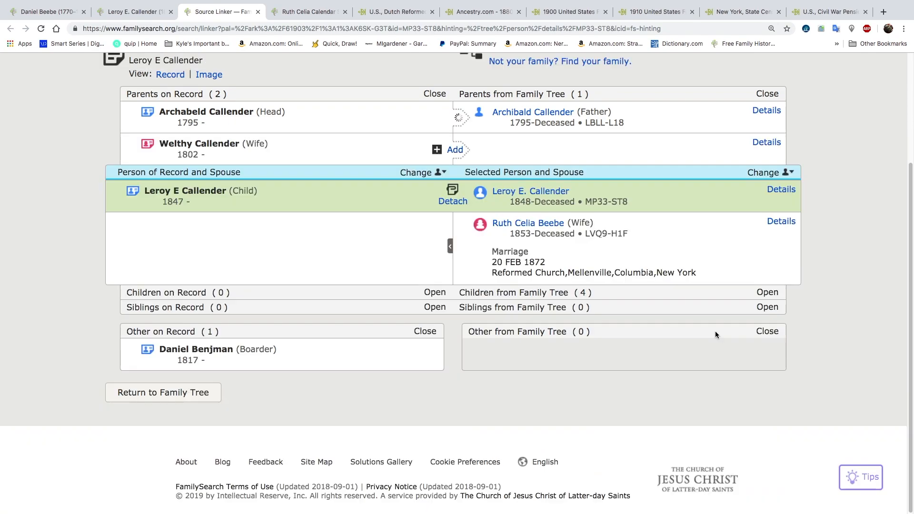
- Create the husband's mother from the record as a deceased female born 1802, and attach the census to her with the 1855 residence
{"action": "left_click", "coordinate": [454, 150]}
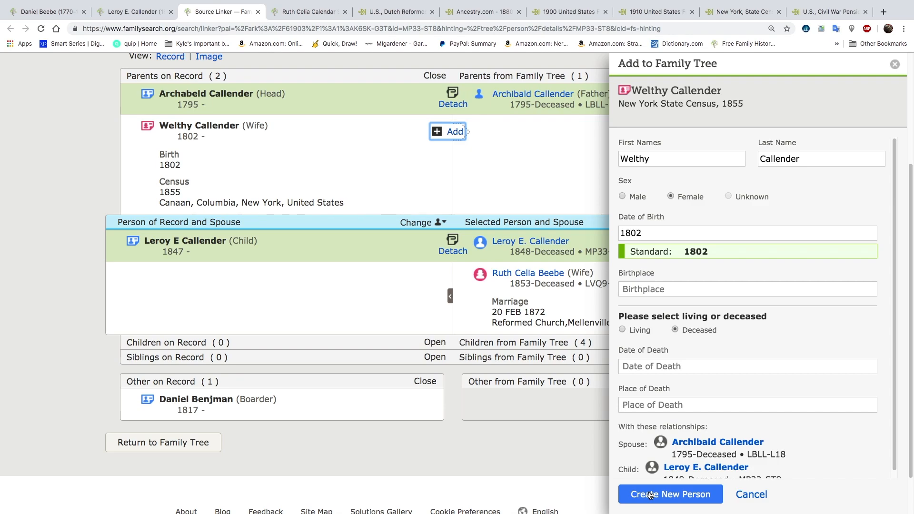
{"action": "left_click", "coordinate": [651, 496]}
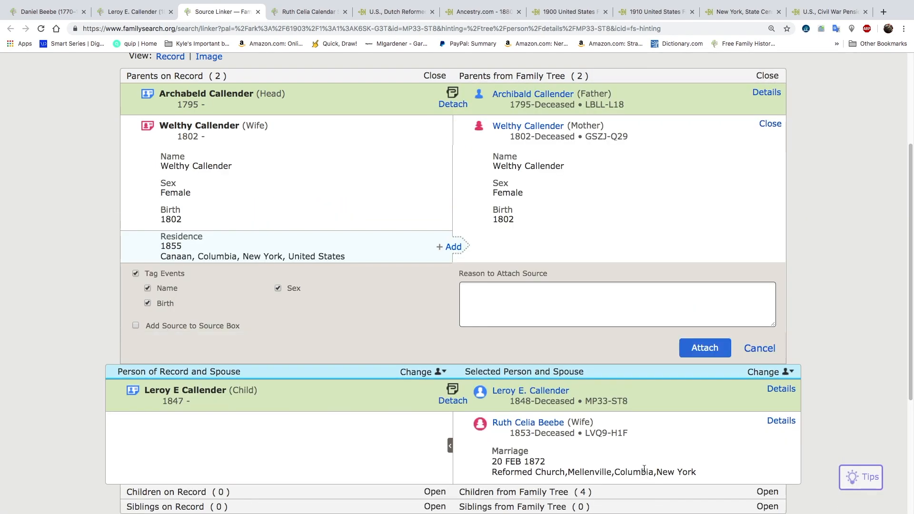
{"action": "left_click", "coordinate": [453, 247]}
{"action": "left_click", "coordinate": [697, 352]}
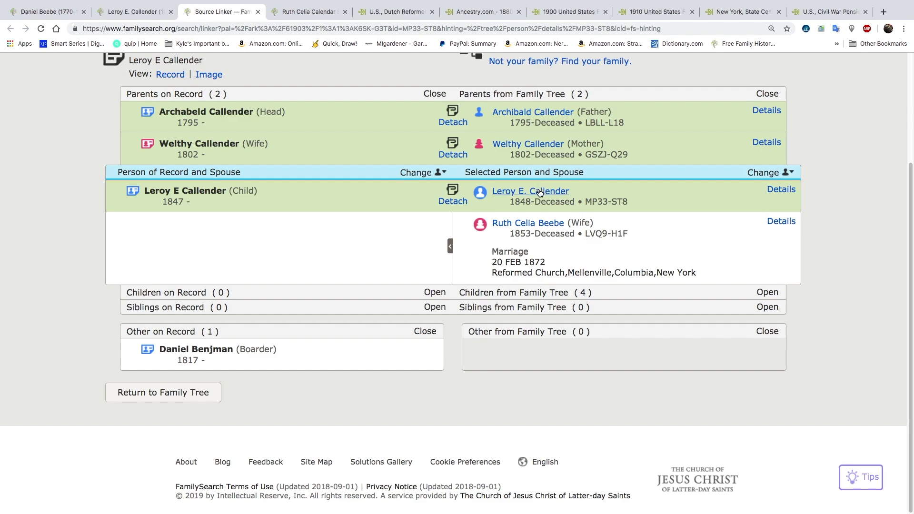
{"action": "scroll", "coordinate": [540, 191], "scroll_direction": "up", "scroll_amount": 3}
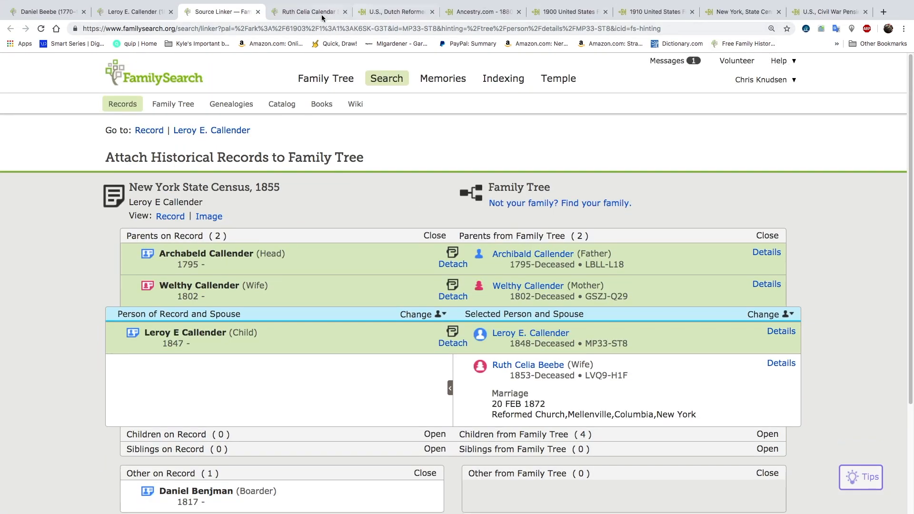
- Open the husband's United States Census, 1900 hint and attach it to him with the 1900 residence in Ghent Township Chatham village (part), Columbia, New York
{"action": "left_click", "coordinate": [257, 12]}
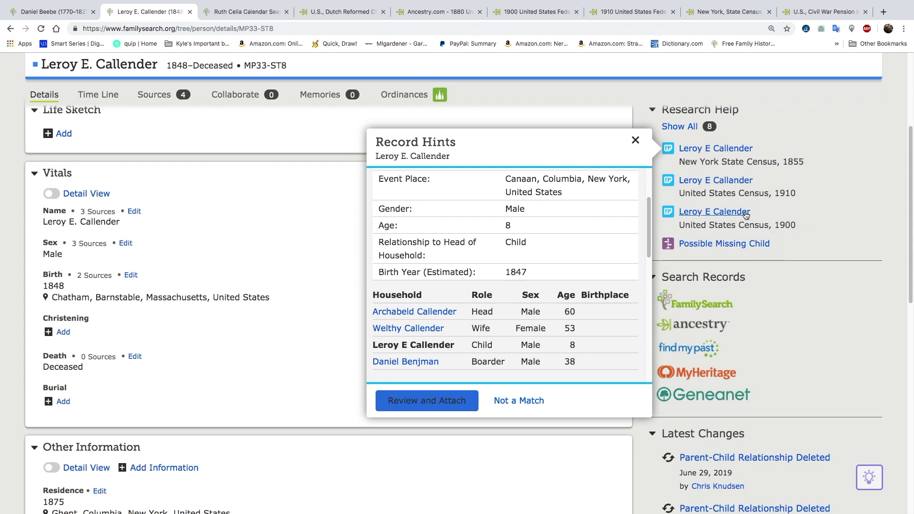
{"action": "left_click", "coordinate": [722, 212]}
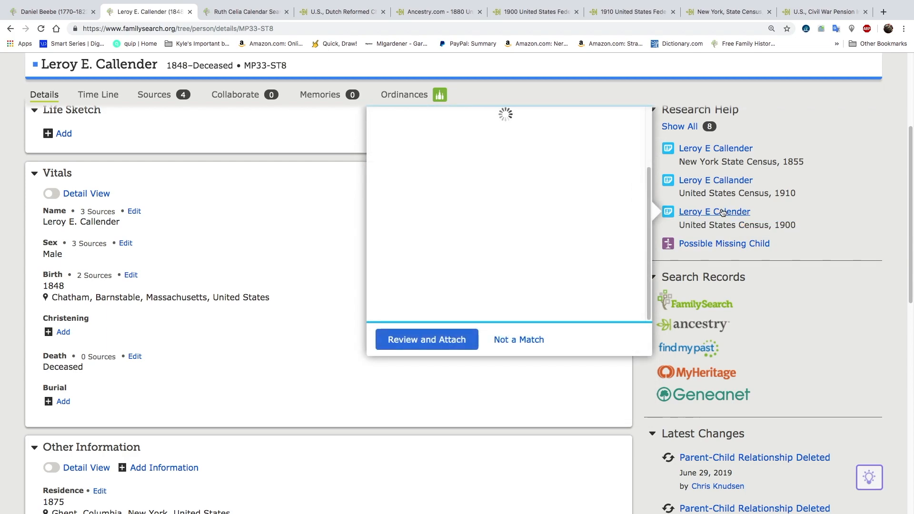
{"action": "left_click", "coordinate": [443, 395]}
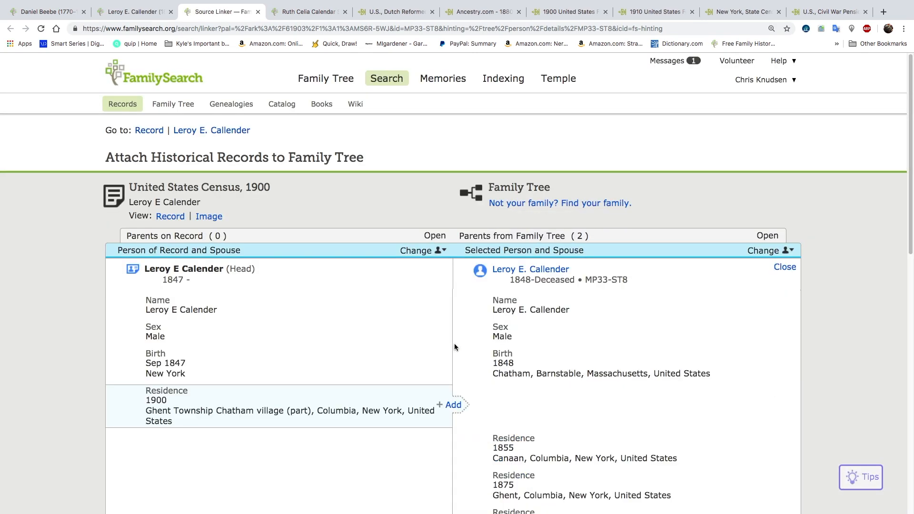
{"action": "left_click", "coordinate": [455, 405]}
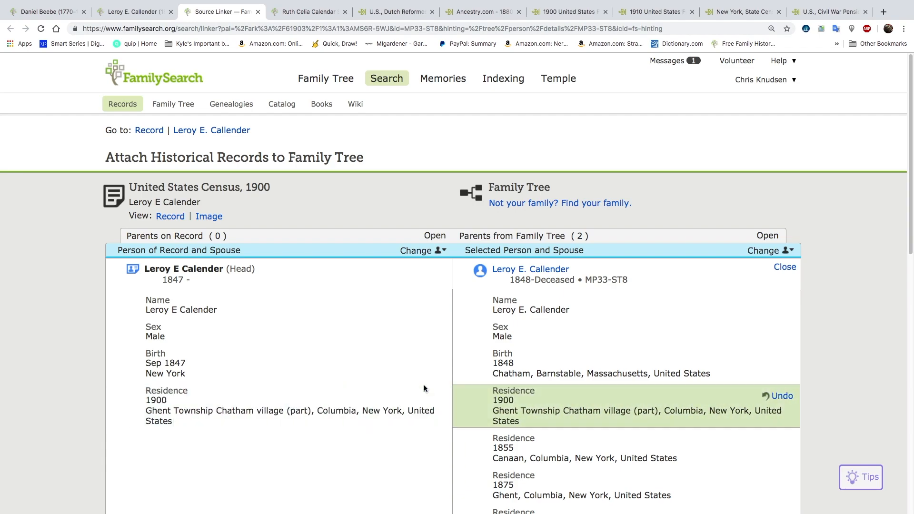
{"action": "scroll", "coordinate": [423, 384], "scroll_direction": "down", "scroll_amount": 4}
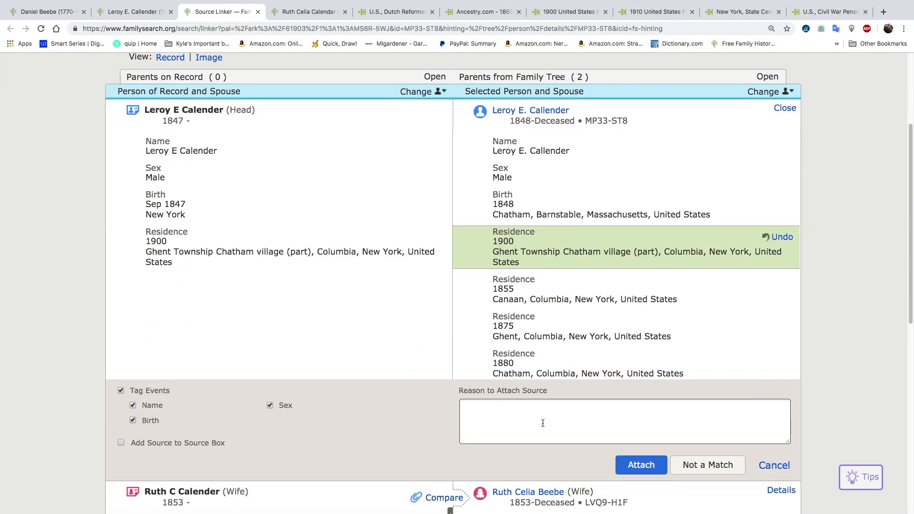
{"action": "left_click", "coordinate": [642, 465]}
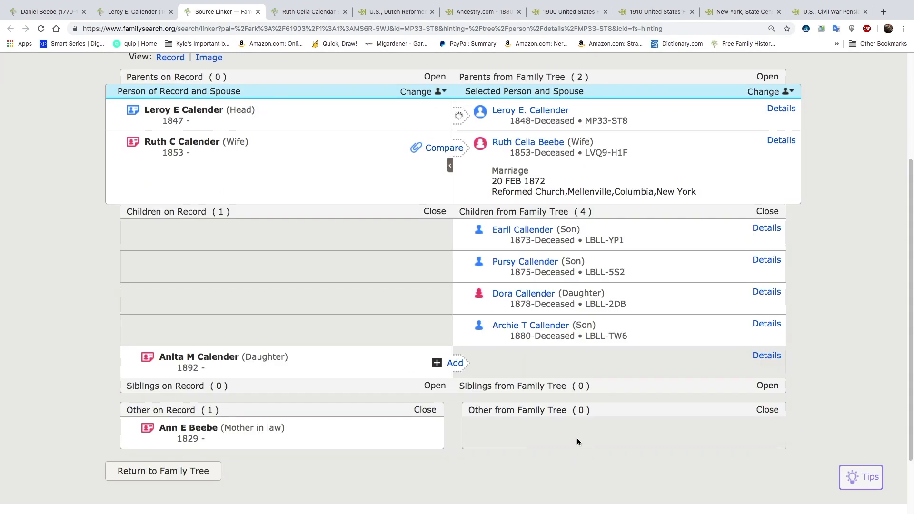
- Compare the record's wife with the wife in the tree, add her 1900 residence, and attach the 1900 census to her
{"action": "left_click", "coordinate": [453, 151]}
{"action": "left_click", "coordinate": [447, 326]}
{"action": "scroll", "coordinate": [396, 322], "scroll_direction": "down", "scroll_amount": 3}
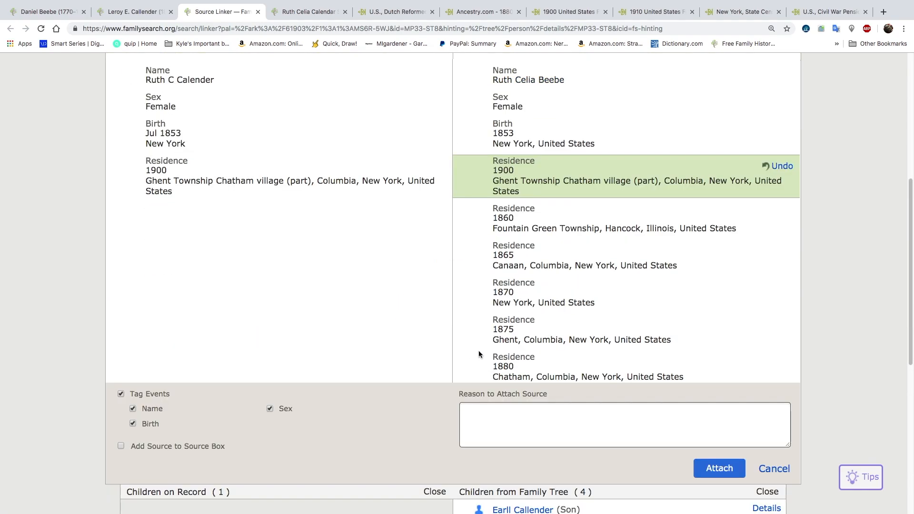
{"action": "left_click", "coordinate": [717, 468]}
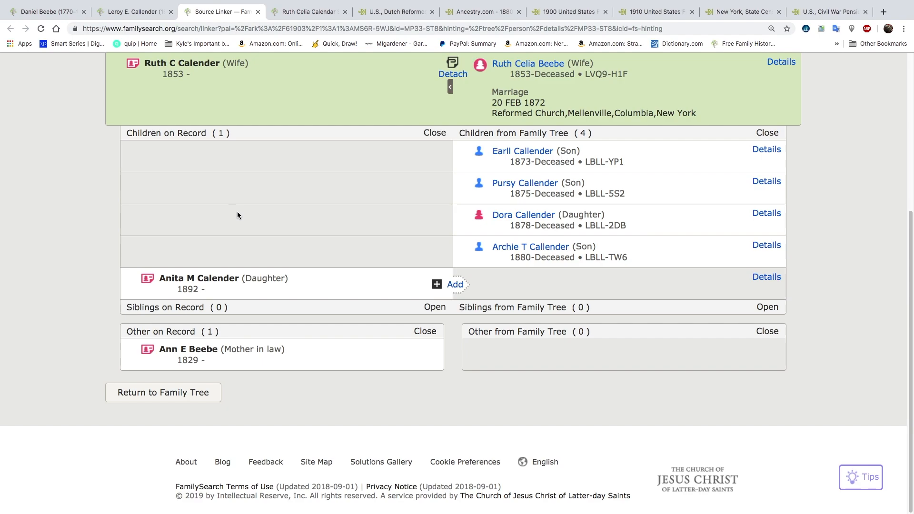
- Create the unmatched daughter as a deceased female born Oct 1892 in New York, and attach the 1900 census to her with the 1900 residence
{"action": "scroll", "coordinate": [237, 215], "scroll_direction": "up", "scroll_amount": 2}
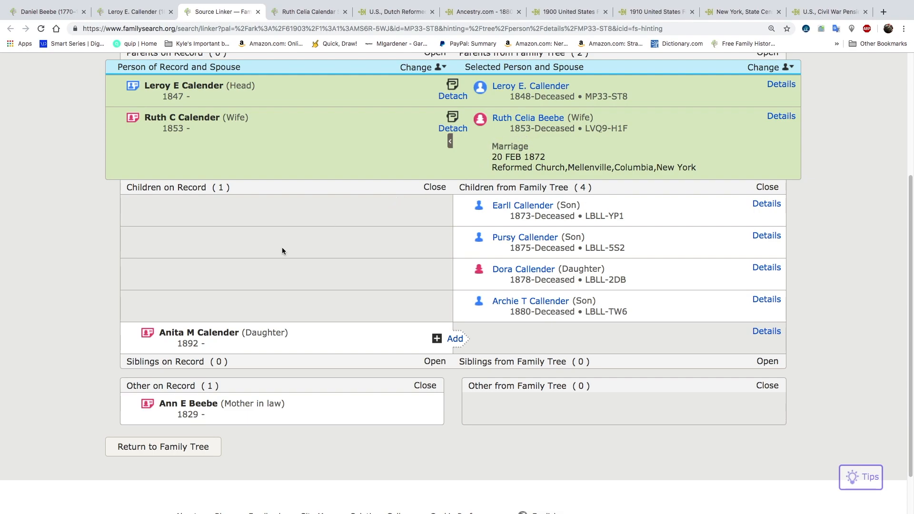
{"action": "mouse_move", "coordinate": [166, 336]}
{"action": "mouse_move", "coordinate": [156, 400]}
{"action": "mouse_move", "coordinate": [254, 338]}
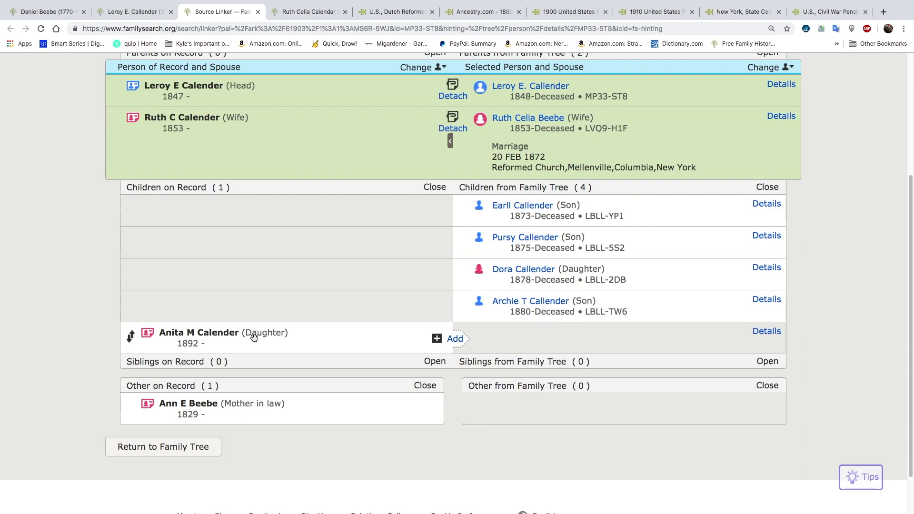
{"action": "left_click", "coordinate": [455, 339]}
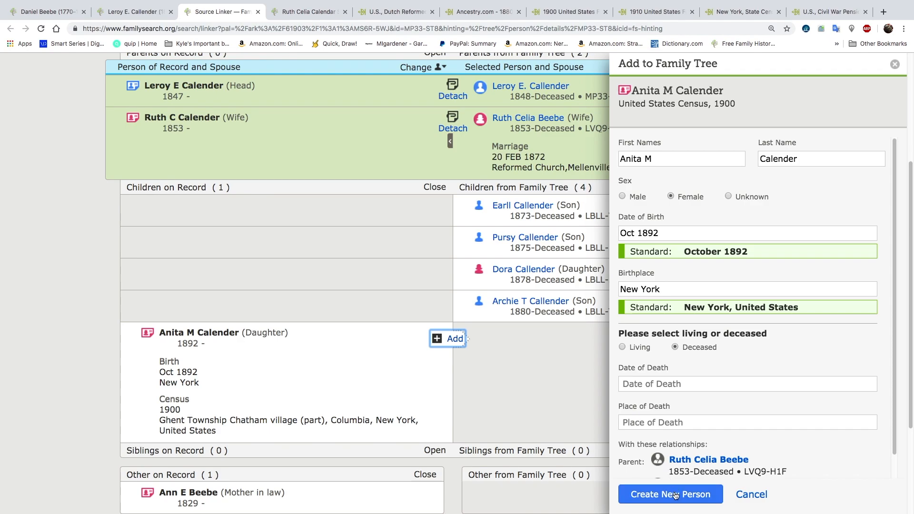
{"action": "left_click", "coordinate": [675, 496]}
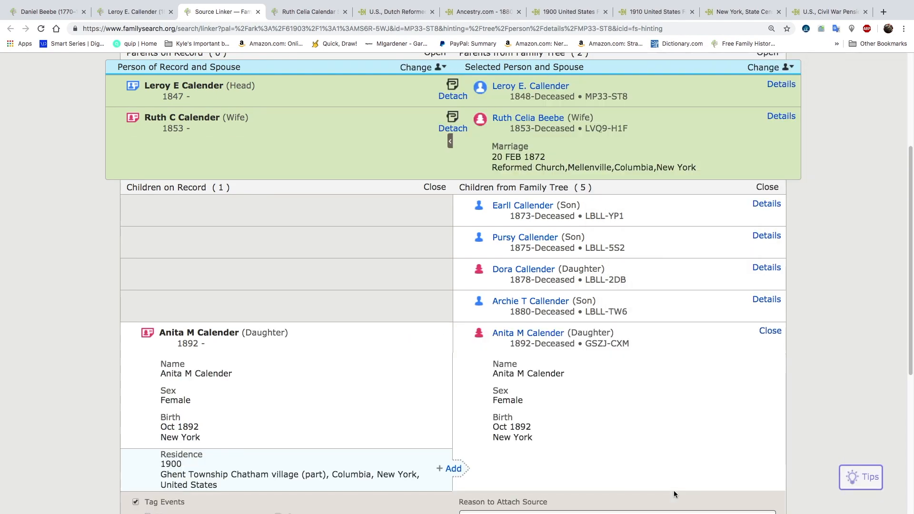
{"action": "left_click", "coordinate": [453, 469]}
{"action": "scroll", "coordinate": [400, 368], "scroll_direction": "down", "scroll_amount": 2}
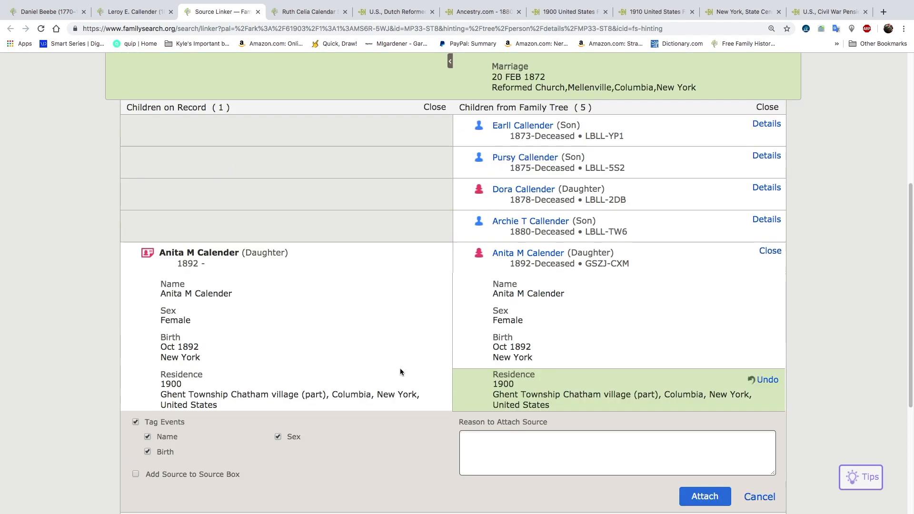
{"action": "left_click", "coordinate": [694, 496]}
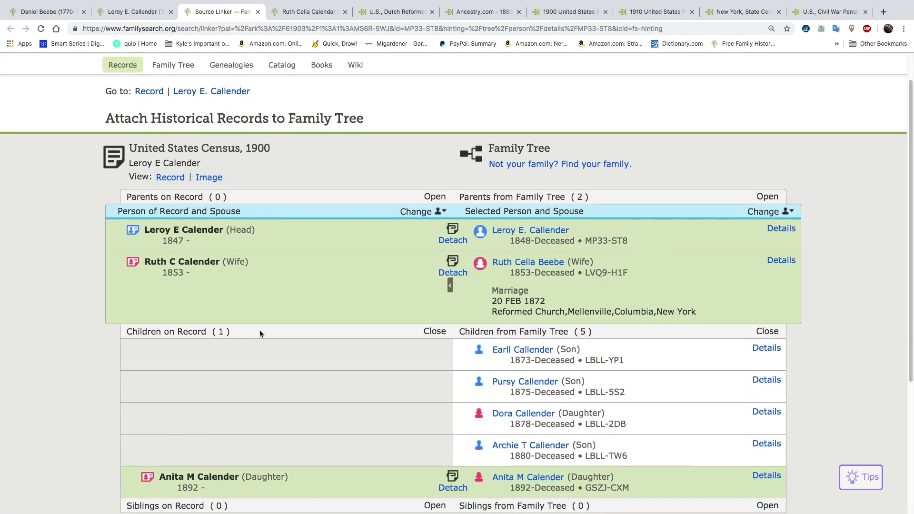
- Make the wife the record's focus person and attach the 1900 census to her mother, adding the mother's 1900 residence
{"action": "scroll", "coordinate": [267, 336], "scroll_direction": "down", "scroll_amount": 2}
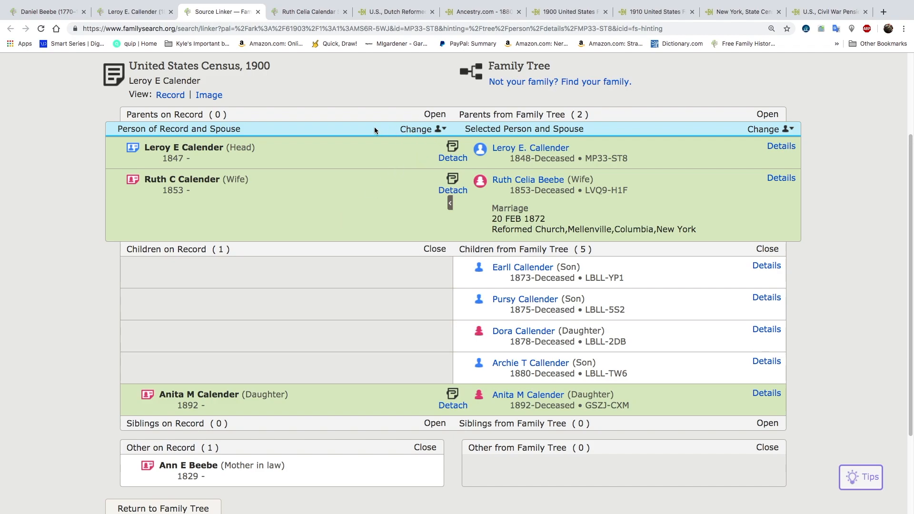
{"action": "left_click", "coordinate": [413, 131]}
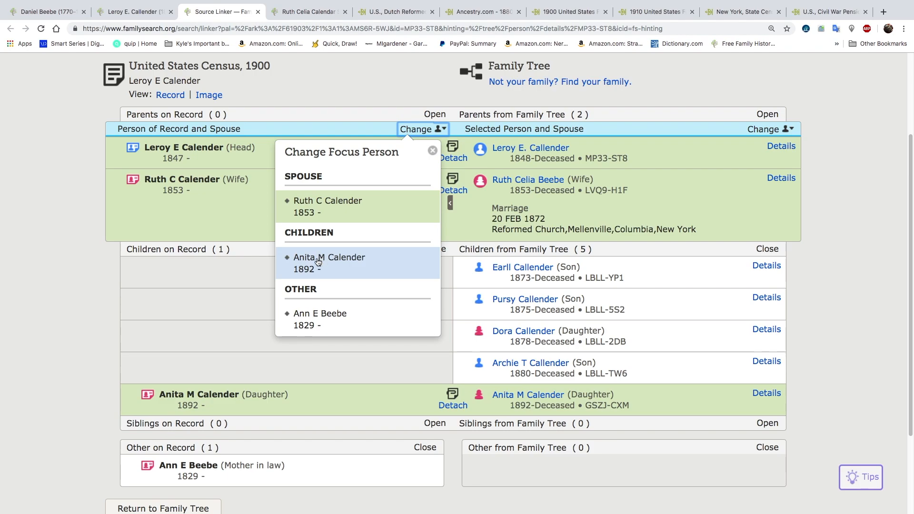
{"action": "left_click", "coordinate": [344, 215]}
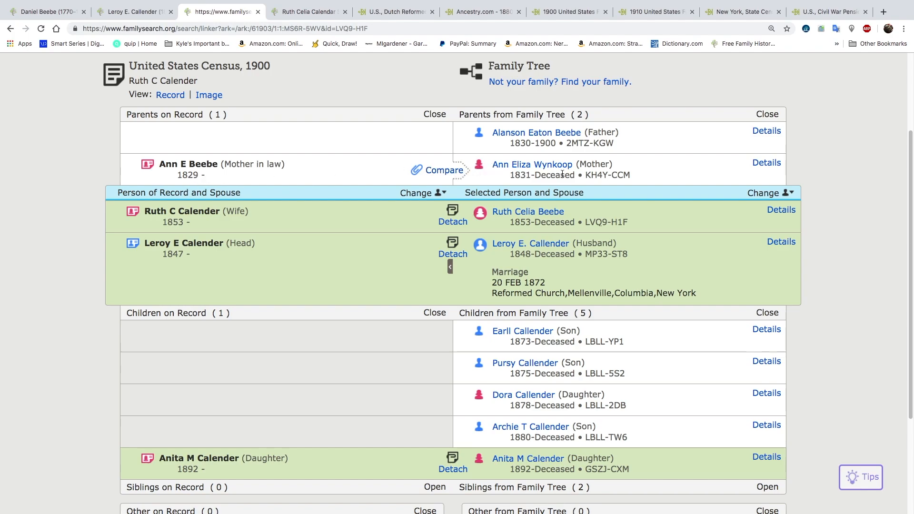
{"action": "left_click", "coordinate": [437, 171]}
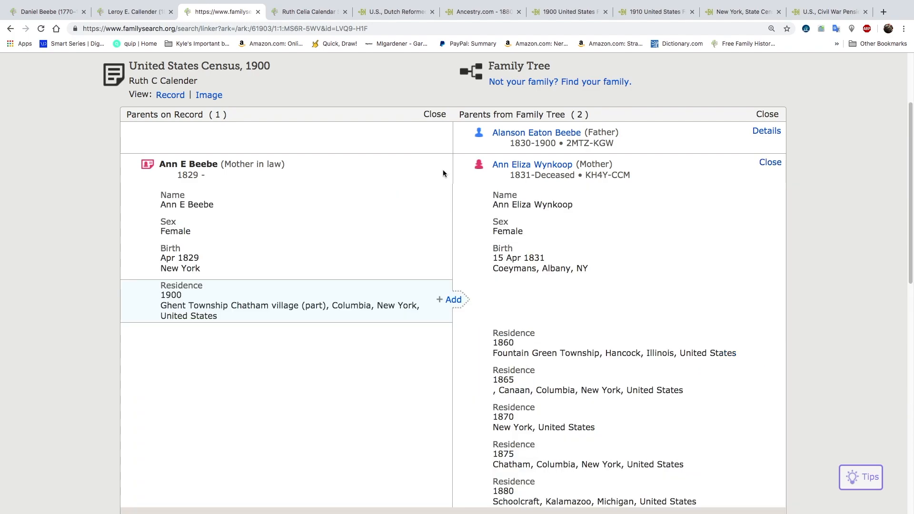
{"action": "left_click", "coordinate": [450, 299]}
{"action": "scroll", "coordinate": [399, 276], "scroll_direction": "down", "scroll_amount": 5}
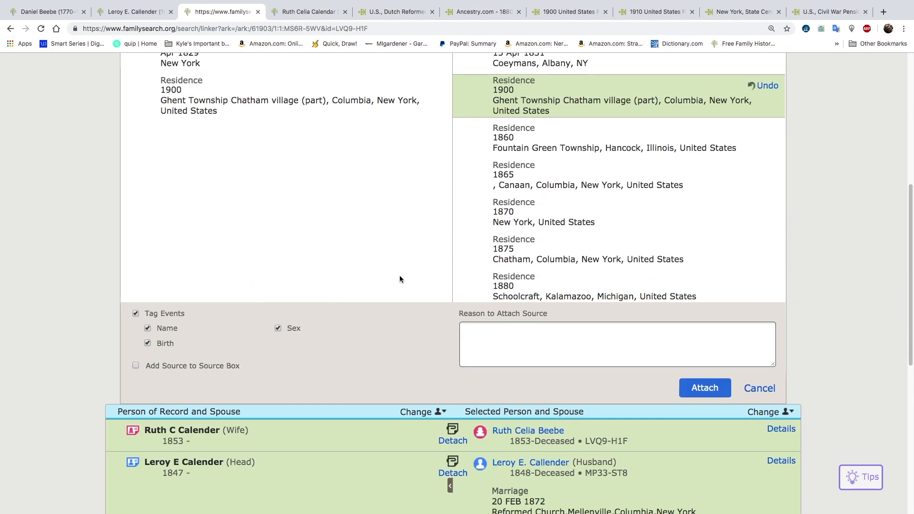
{"action": "left_click", "coordinate": [707, 389]}
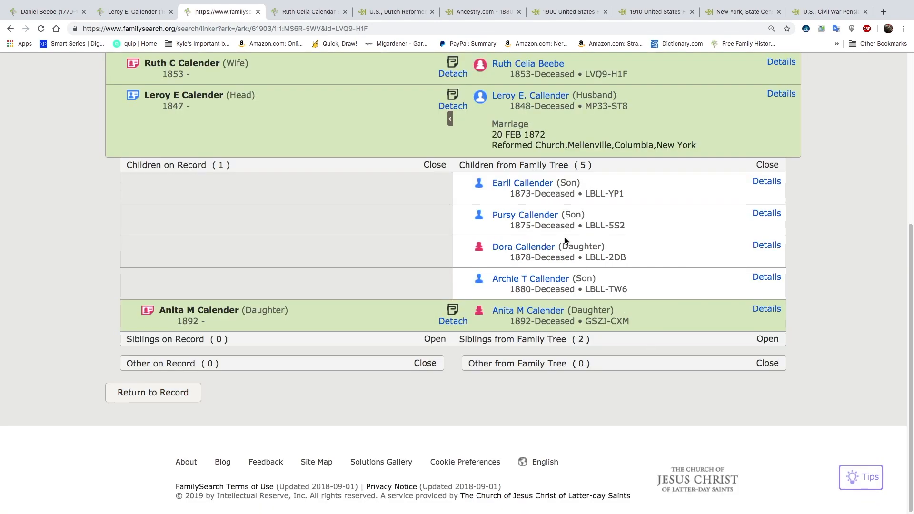
{"action": "scroll", "coordinate": [565, 240], "scroll_direction": "up", "scroll_amount": 4}
{"action": "scroll", "coordinate": [566, 238], "scroll_direction": "down", "scroll_amount": 4}
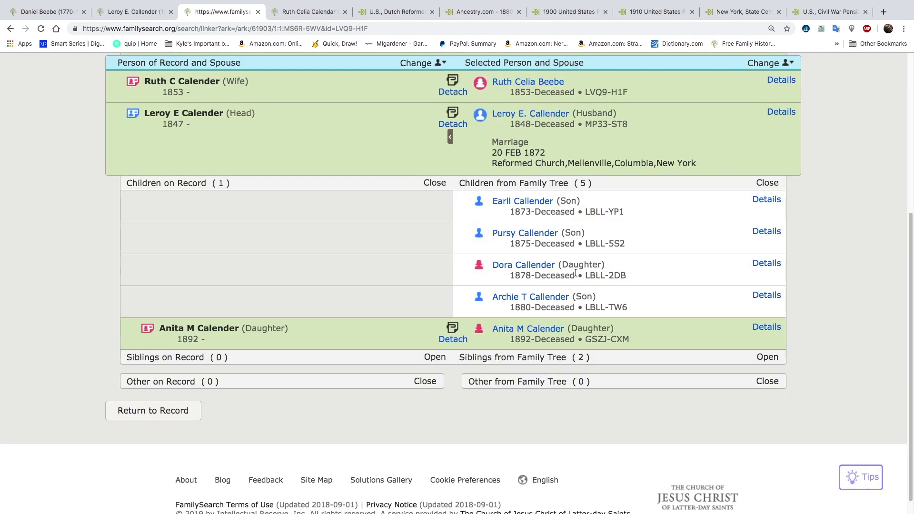
{"action": "scroll", "coordinate": [576, 273], "scroll_direction": "up", "scroll_amount": 3}
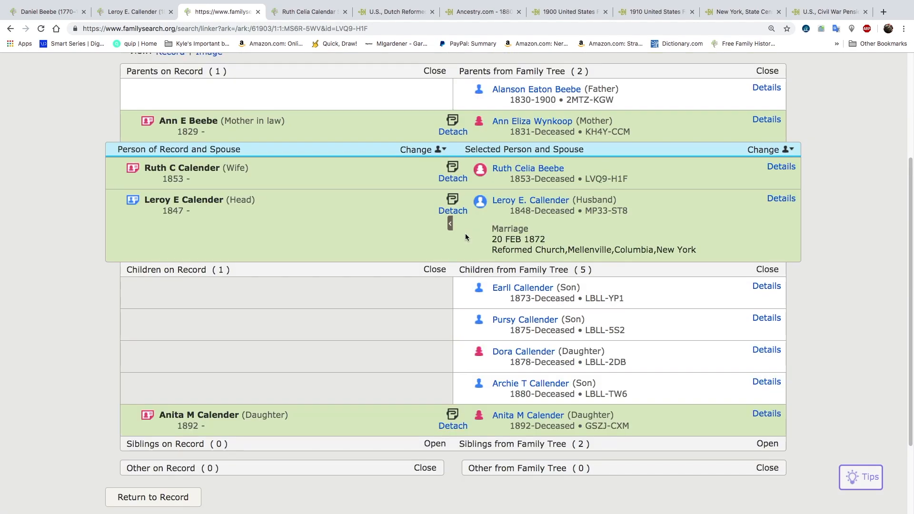
{"action": "scroll", "coordinate": [466, 238], "scroll_direction": "up", "scroll_amount": 1}
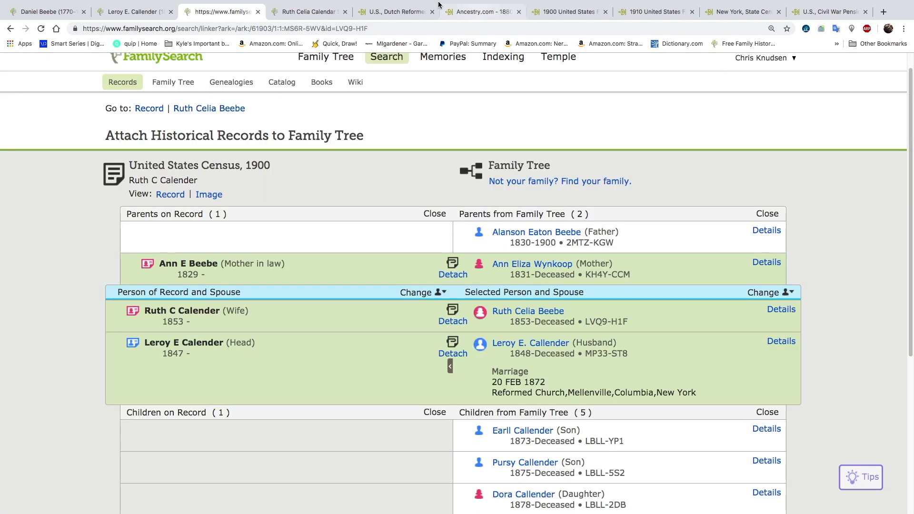
- Open the husband's United States Census, 1910 record hint for attaching and review the household members and relatives listed on it
{"action": "left_click", "coordinate": [258, 12]}
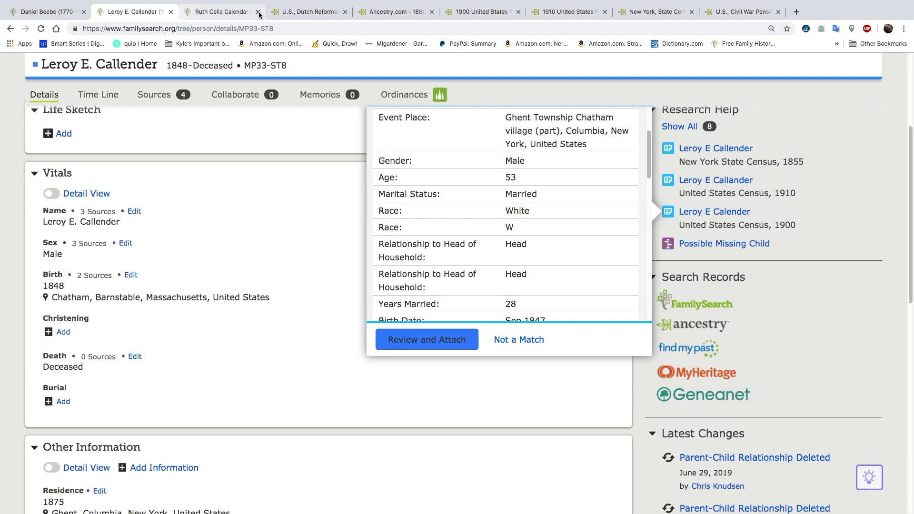
{"action": "left_click", "coordinate": [708, 185]}
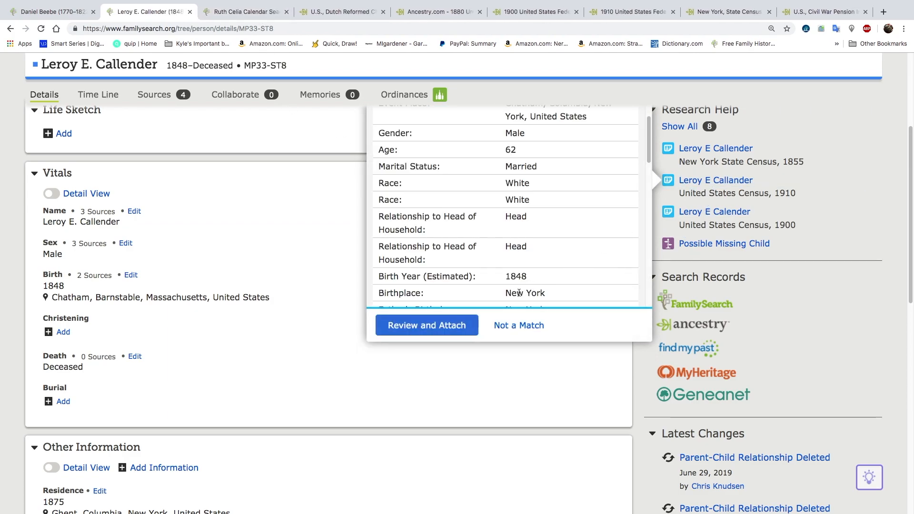
{"action": "left_click", "coordinate": [450, 324]}
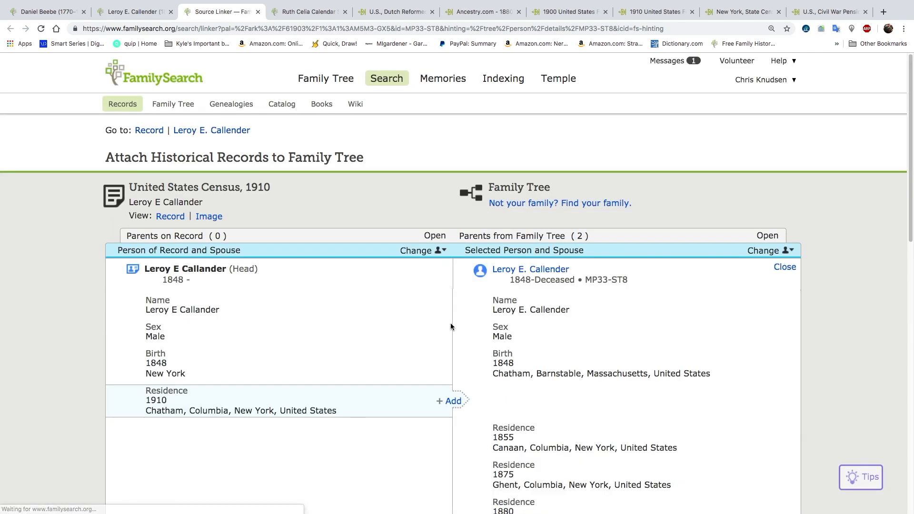
{"action": "scroll", "coordinate": [421, 316], "scroll_direction": "down", "scroll_amount": 3}
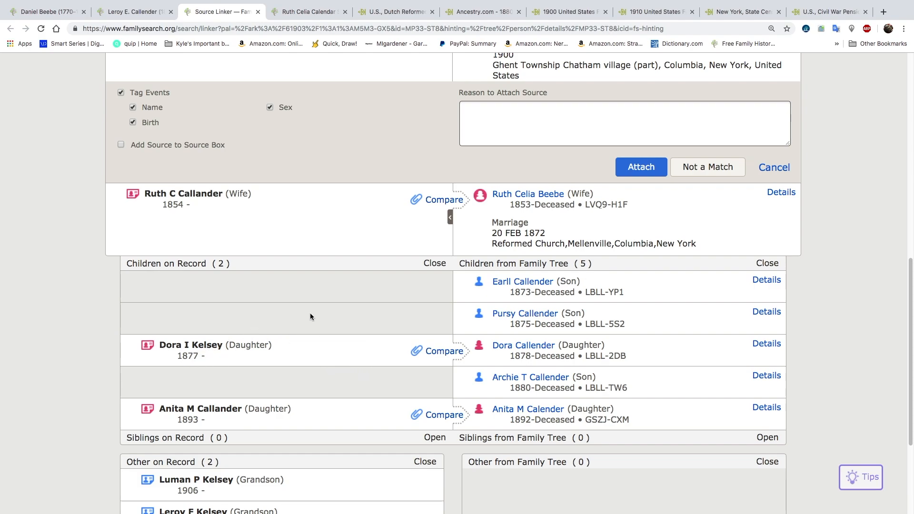
{"action": "scroll", "coordinate": [310, 313], "scroll_direction": "up", "scroll_amount": 1}
{"action": "scroll", "coordinate": [310, 313], "scroll_direction": "up", "scroll_amount": 8}
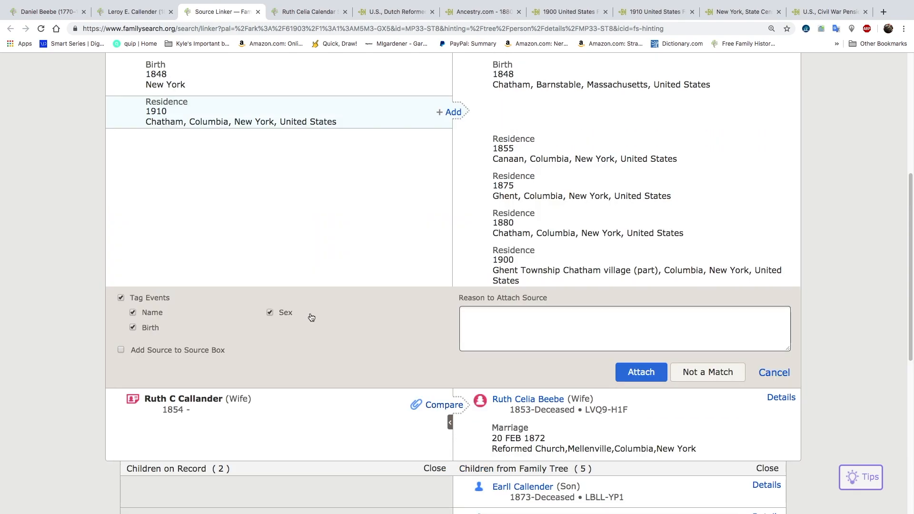
{"action": "scroll", "coordinate": [296, 289], "scroll_direction": "down", "scroll_amount": 12}
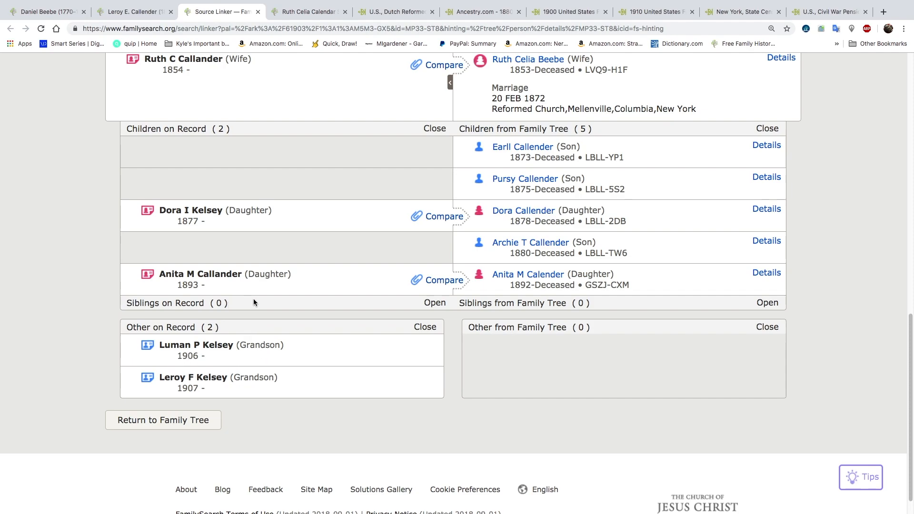
{"action": "scroll", "coordinate": [253, 300], "scroll_direction": "up", "scroll_amount": 3}
{"action": "scroll", "coordinate": [254, 303], "scroll_direction": "up", "scroll_amount": 10}
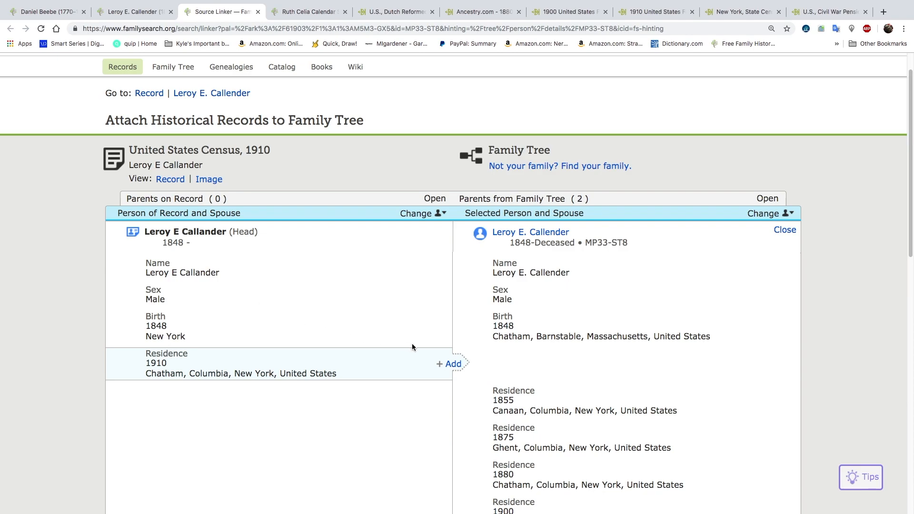
- Add the 1910 residence in Chatham, Columbia, New York, to the husband and attach the 1910 census to him
{"action": "left_click", "coordinate": [449, 363]}
{"action": "scroll", "coordinate": [361, 289], "scroll_direction": "down", "scroll_amount": 5}
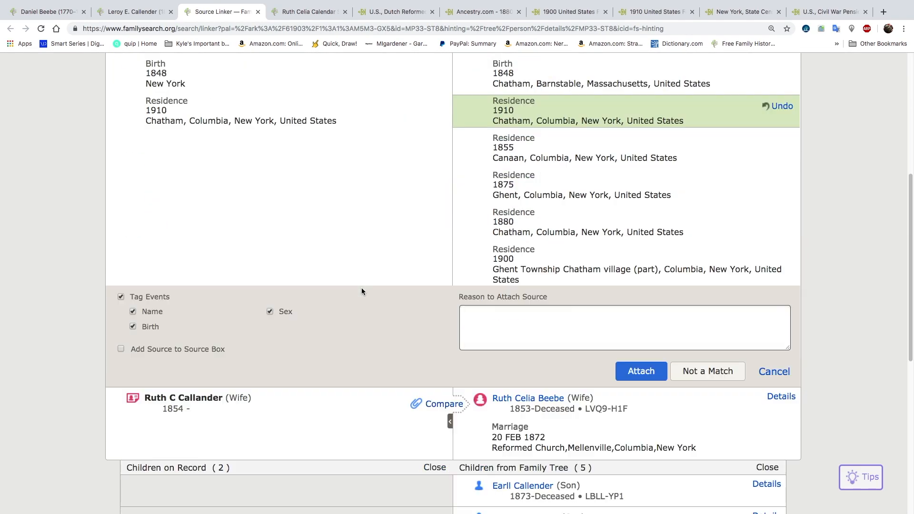
{"action": "left_click", "coordinate": [641, 372]}
- Compare the 1910 record's wife with the wife in the tree, add her 1910 Chatham residence, and attach the census to her
{"action": "scroll", "coordinate": [548, 352], "scroll_direction": "down", "scroll_amount": 7}
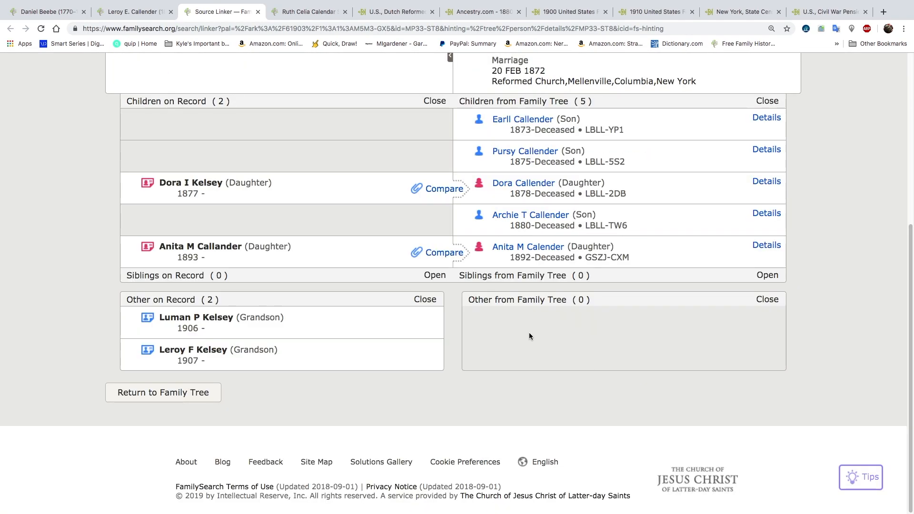
{"action": "scroll", "coordinate": [529, 332], "scroll_direction": "up", "scroll_amount": 2}
{"action": "left_click", "coordinate": [444, 145]}
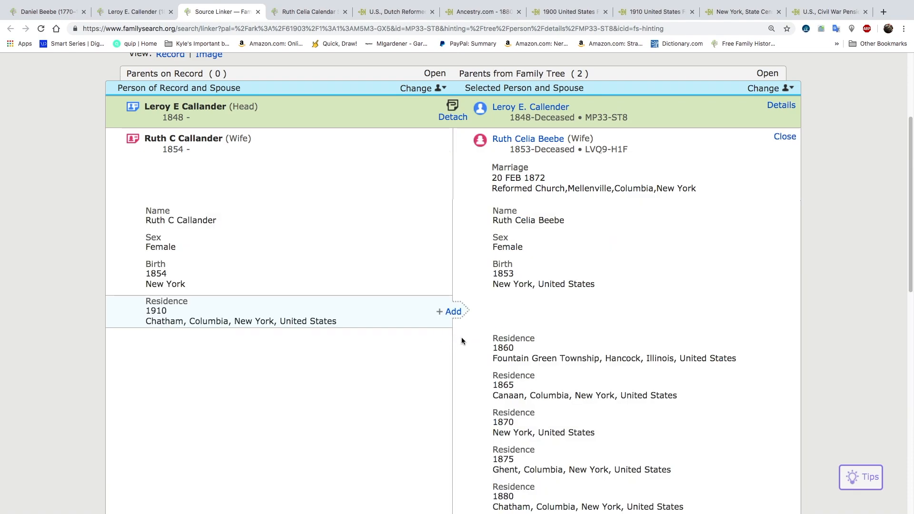
{"action": "left_click", "coordinate": [454, 312]}
{"action": "scroll", "coordinate": [428, 311], "scroll_direction": "down", "scroll_amount": 5}
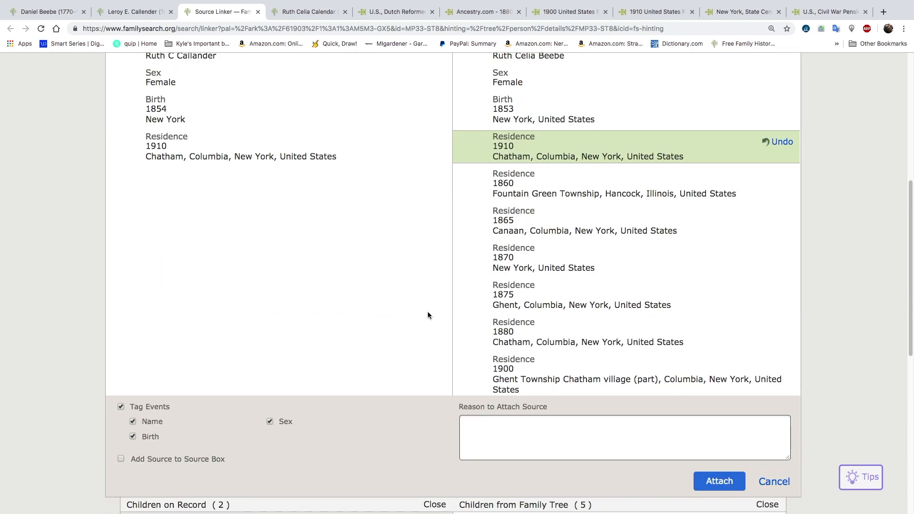
{"action": "left_click", "coordinate": [719, 402]}
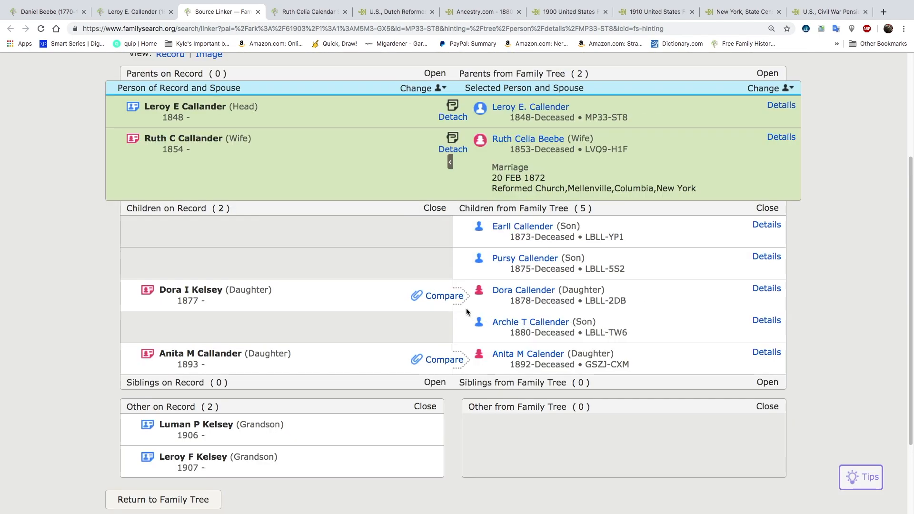
- Compare the daughter born about 1877, add her 1910 Chatham residence, and attach the 1910 census to her
{"action": "left_click", "coordinate": [450, 298]}
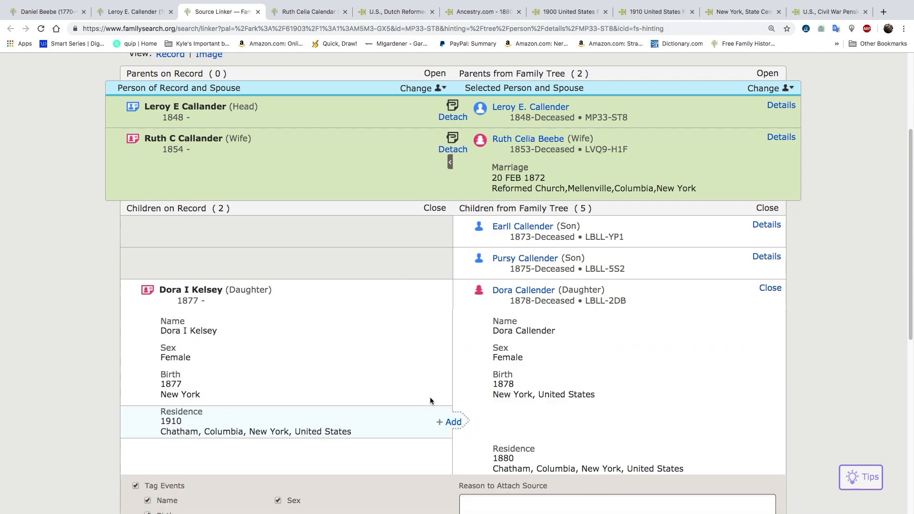
{"action": "left_click", "coordinate": [453, 422]}
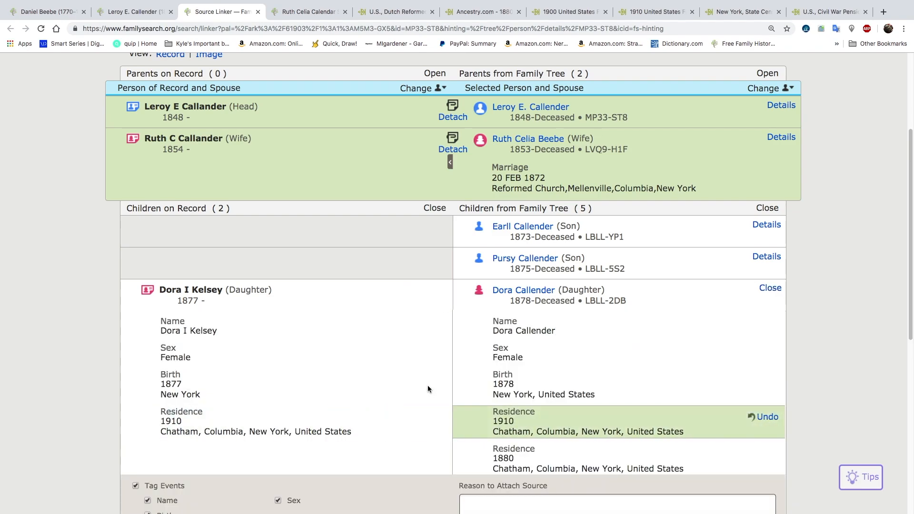
{"action": "scroll", "coordinate": [428, 390], "scroll_direction": "down", "scroll_amount": 3}
{"action": "left_click", "coordinate": [704, 394]}
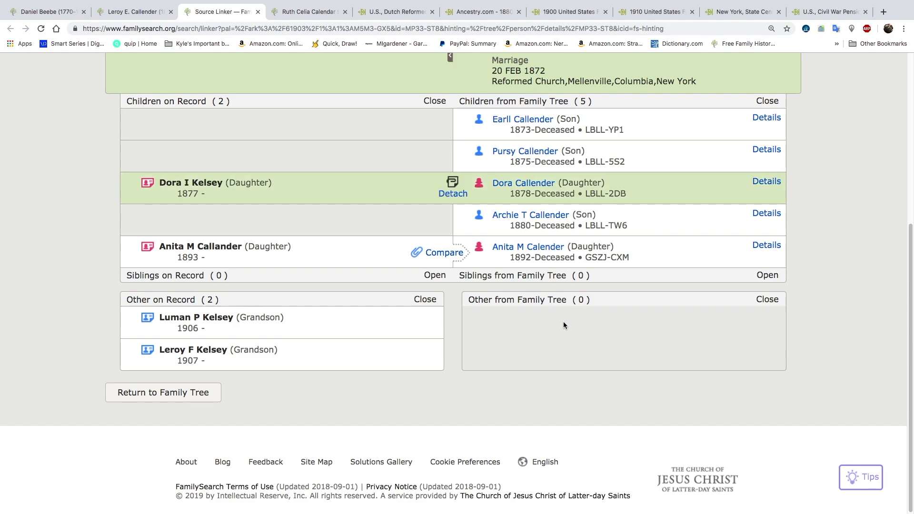
- Compare the daughter born about 1893, add her 1910 Chatham residence, and attach the 1910 census to her
{"action": "left_click", "coordinate": [450, 254]}
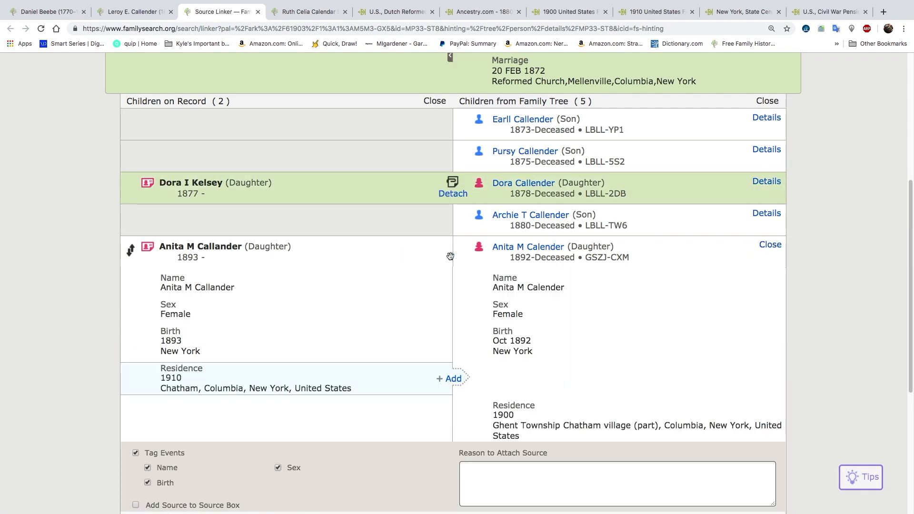
{"action": "left_click", "coordinate": [450, 380]}
{"action": "scroll", "coordinate": [440, 333], "scroll_direction": "down", "scroll_amount": 3}
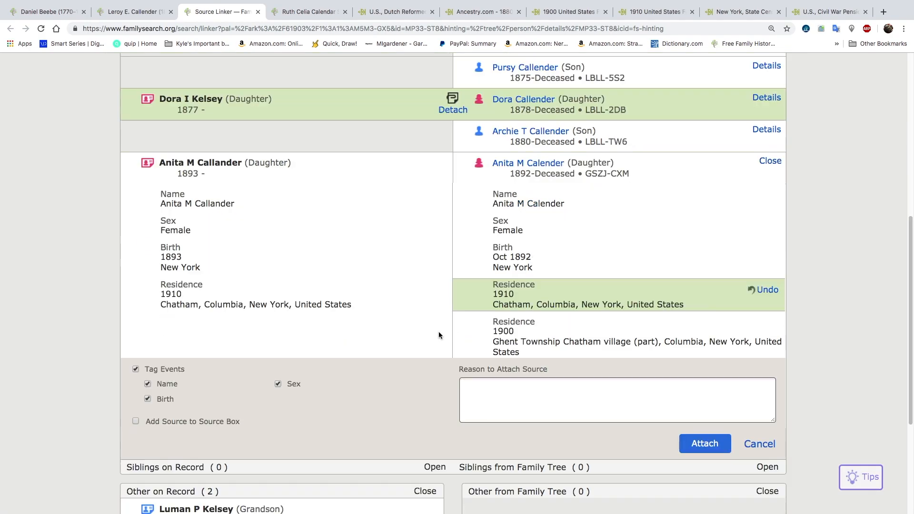
{"action": "scroll", "coordinate": [438, 334], "scroll_direction": "down", "scroll_amount": 2}
{"action": "left_click", "coordinate": [704, 389]}
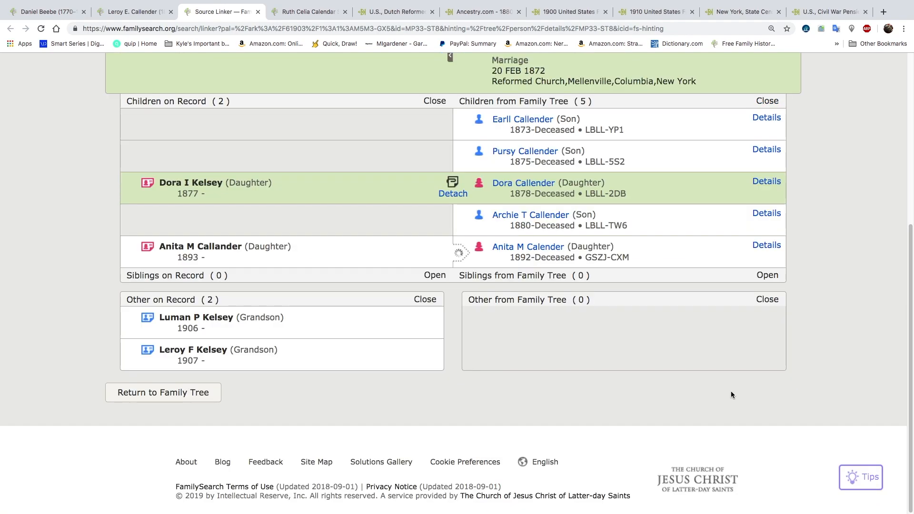
- Make the elder daughter the record's focus person and check the indexed household entries on the 1910 census image
{"action": "scroll", "coordinate": [579, 354], "scroll_direction": "up", "scroll_amount": 5}
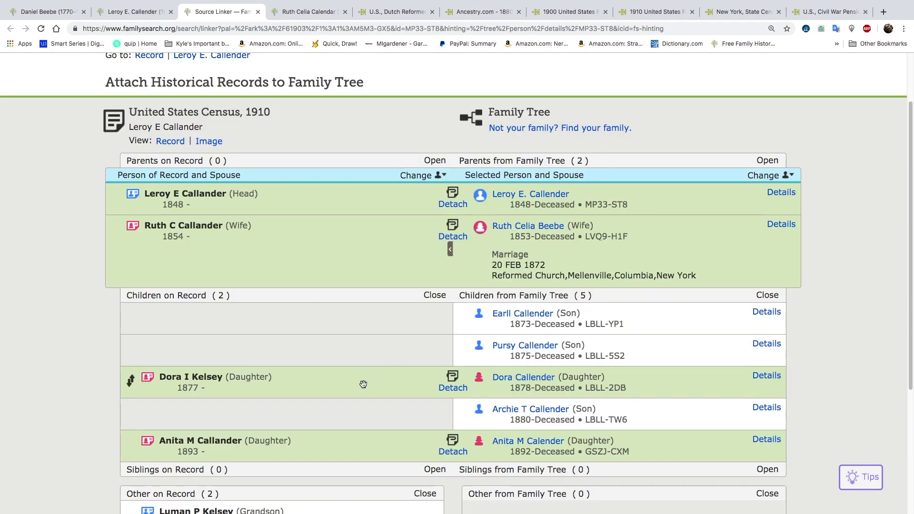
{"action": "scroll", "coordinate": [362, 385], "scroll_direction": "down", "scroll_amount": 2}
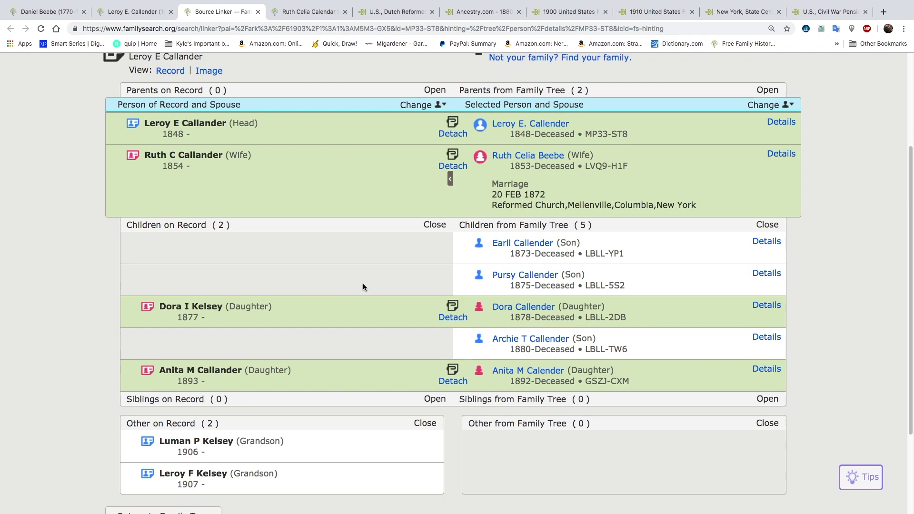
{"action": "left_click", "coordinate": [416, 106]}
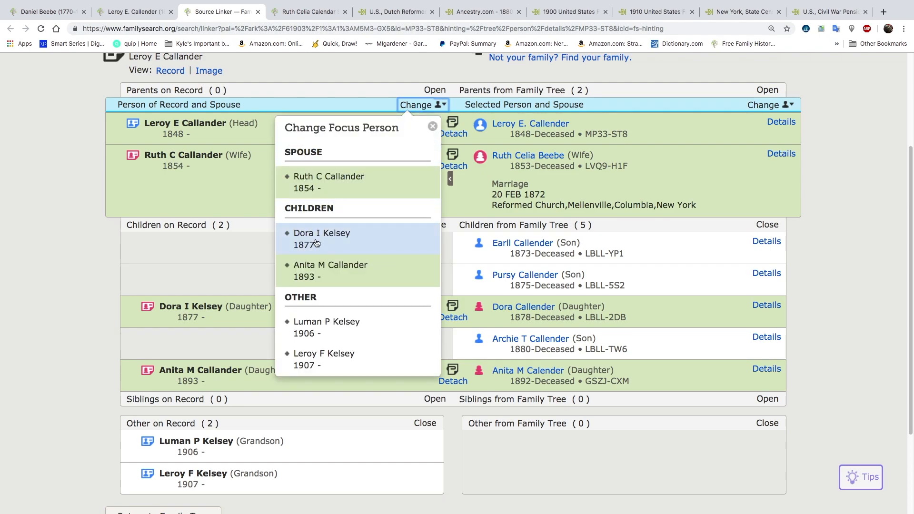
{"action": "left_click", "coordinate": [317, 240]}
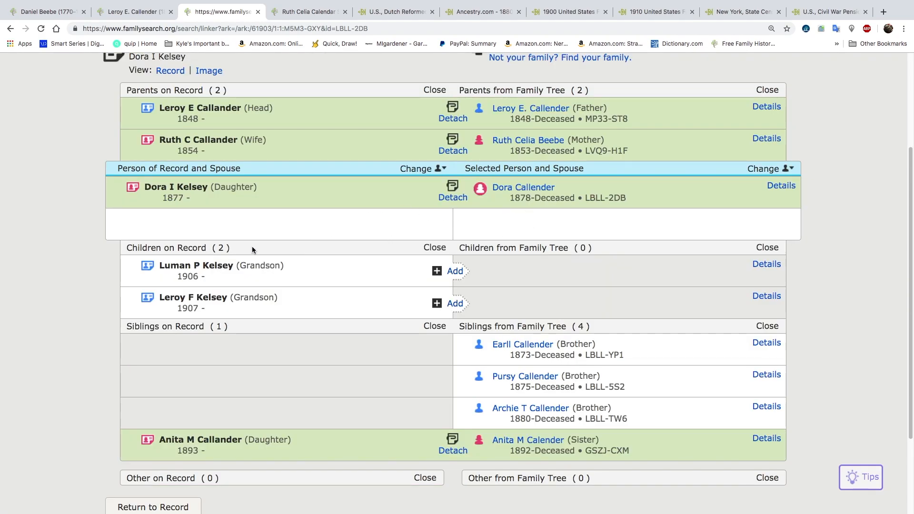
{"action": "mouse_move", "coordinate": [274, 256]}
{"action": "left_click", "coordinate": [205, 71]}
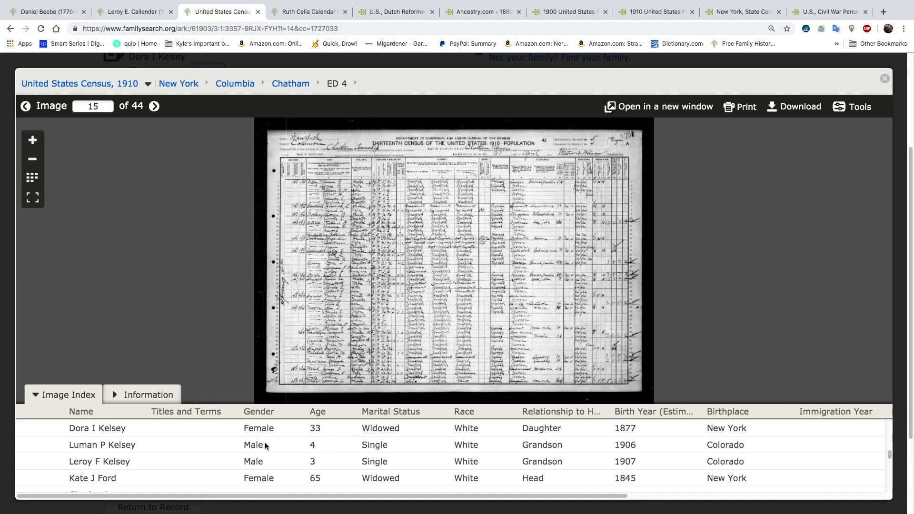
{"action": "scroll", "coordinate": [265, 446], "scroll_direction": "up", "scroll_amount": 2}
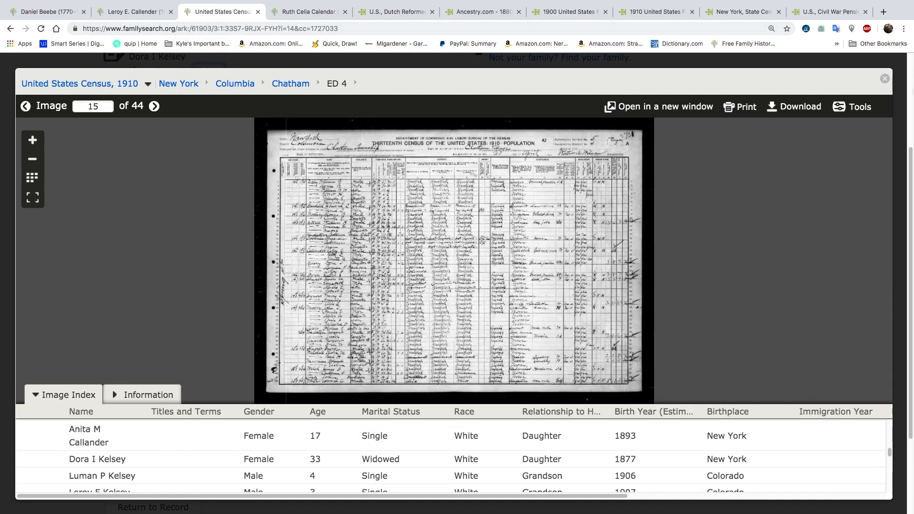
{"action": "left_click", "coordinate": [885, 78]}
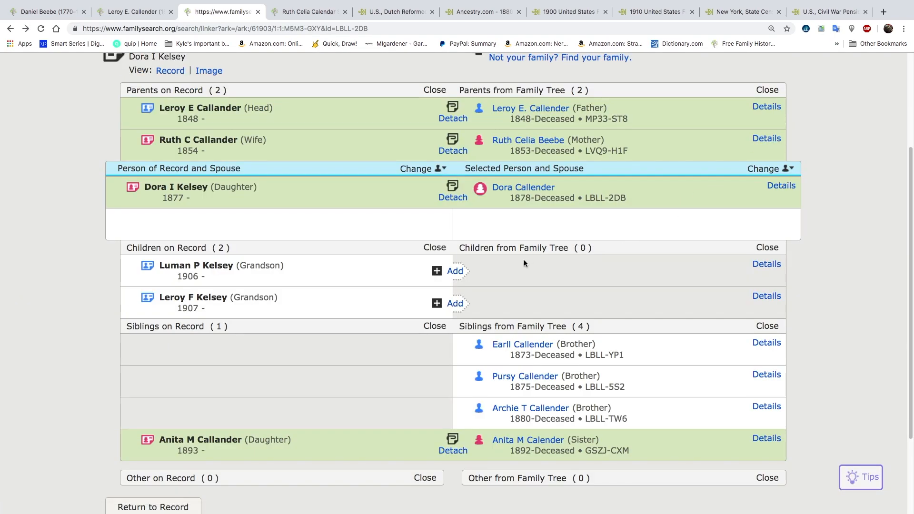
- Create the grandson born 1906 in Colorado as the elder daughter's deceased son and attach the 1910 census with his Chatham residence
{"action": "left_click", "coordinate": [456, 272]}
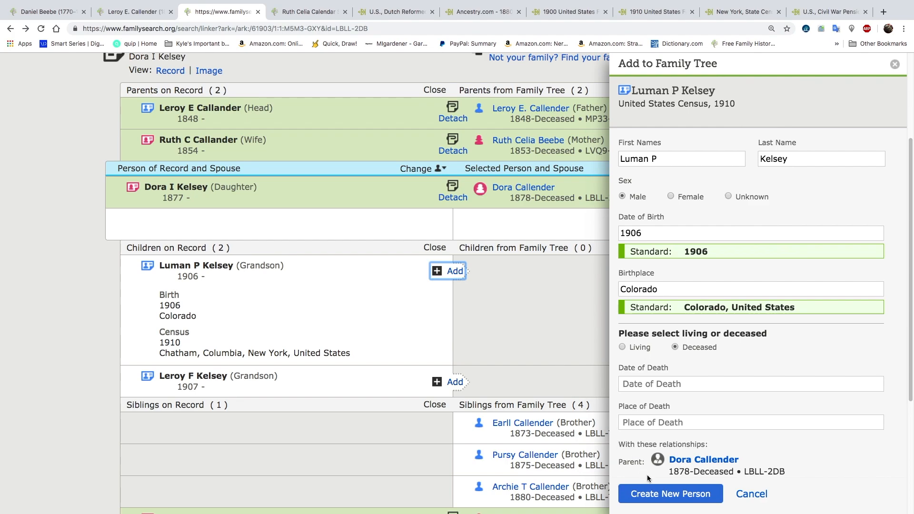
{"action": "left_click", "coordinate": [661, 493]}
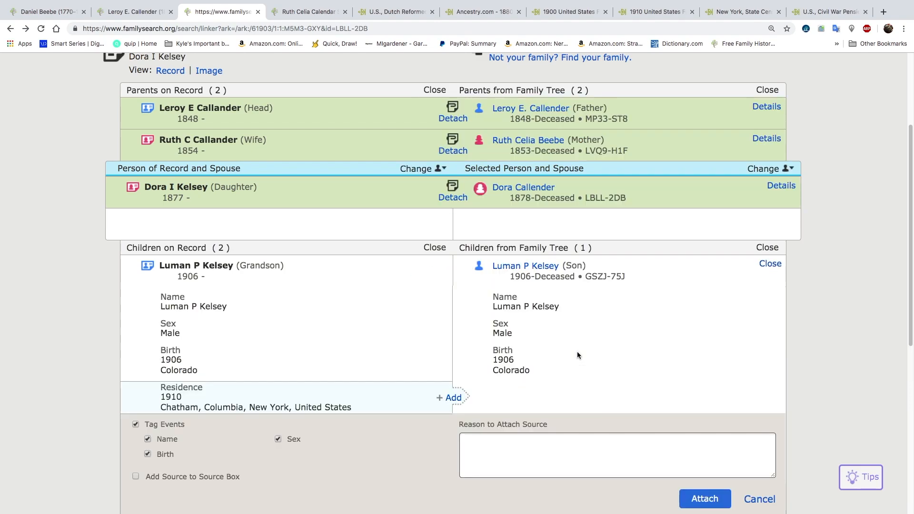
{"action": "left_click", "coordinate": [455, 398]}
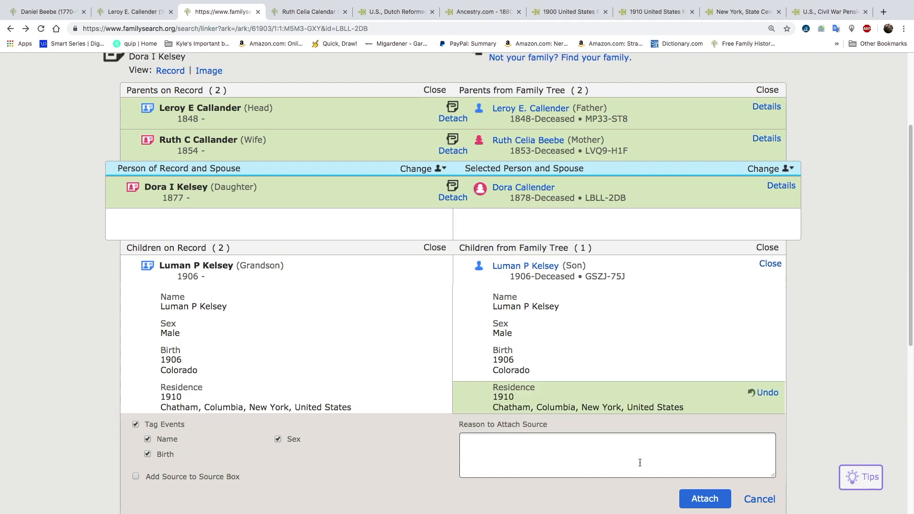
{"action": "left_click", "coordinate": [699, 499]}
- Create the grandson born 1907 in Colorado as the elder daughter's deceased son and attach the 1910 census with his Chatham residence
{"action": "left_click", "coordinate": [440, 310]}
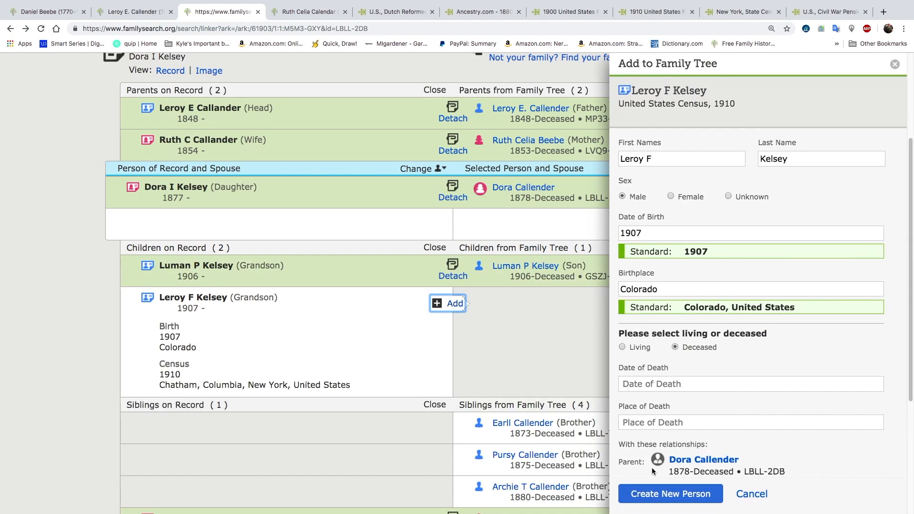
{"action": "left_click", "coordinate": [667, 494]}
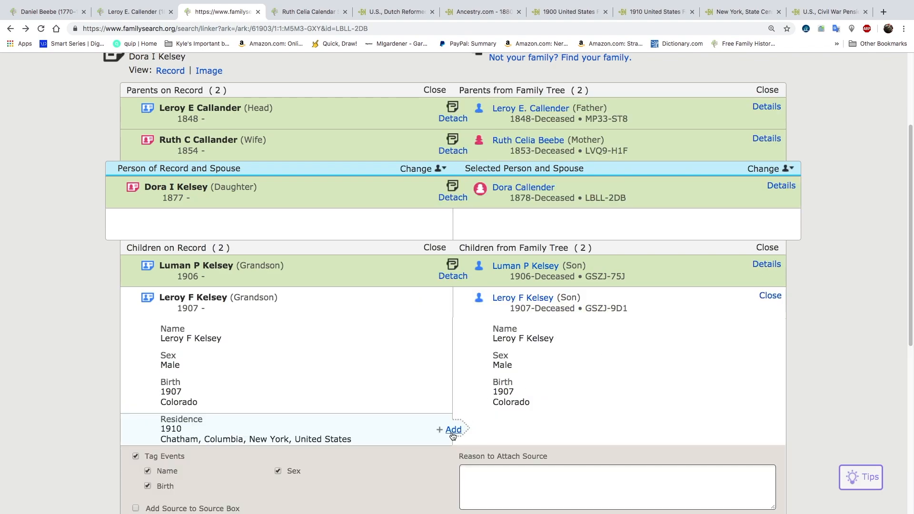
{"action": "left_click", "coordinate": [453, 433]}
{"action": "scroll", "coordinate": [548, 443], "scroll_direction": "down", "scroll_amount": 3}
{"action": "left_click", "coordinate": [708, 456]}
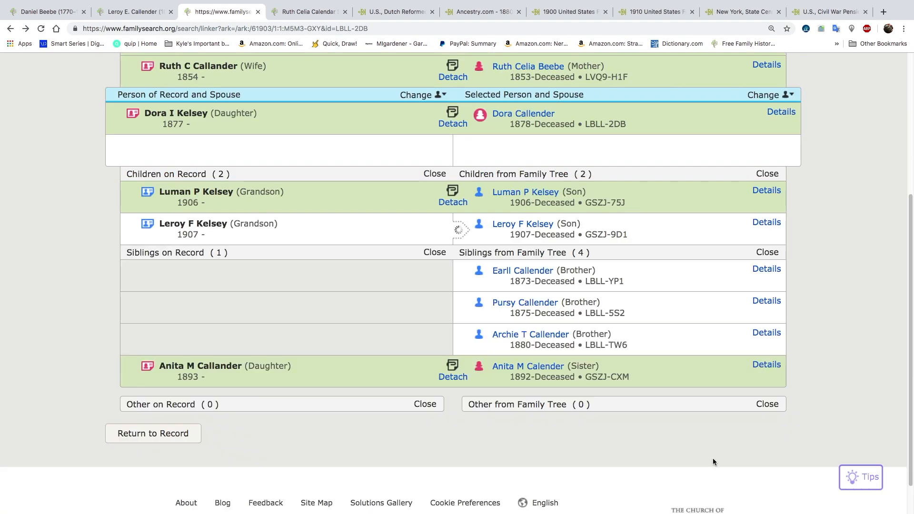
- Open the elder daughter's person page in a new tab and search FamilySearch historical records for her
{"action": "scroll", "coordinate": [568, 353], "scroll_direction": "up", "scroll_amount": 2}
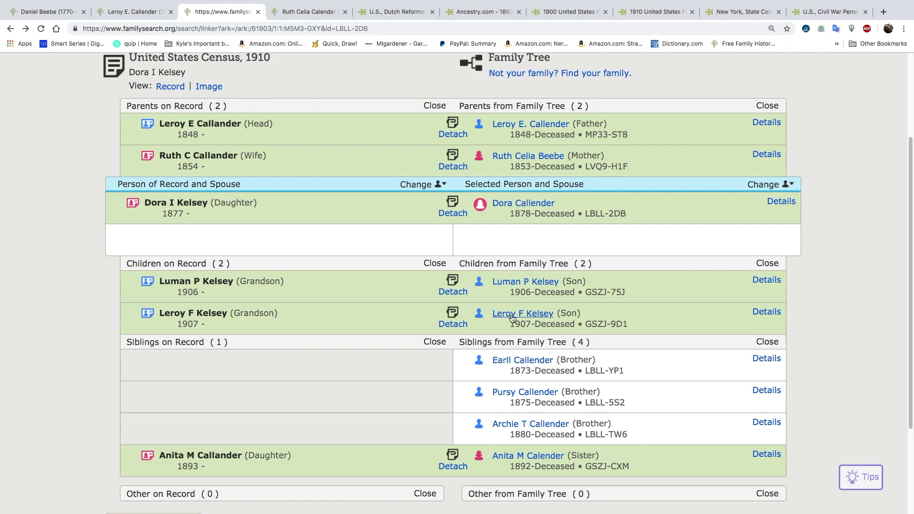
{"action": "left_click", "coordinate": [537, 208]}
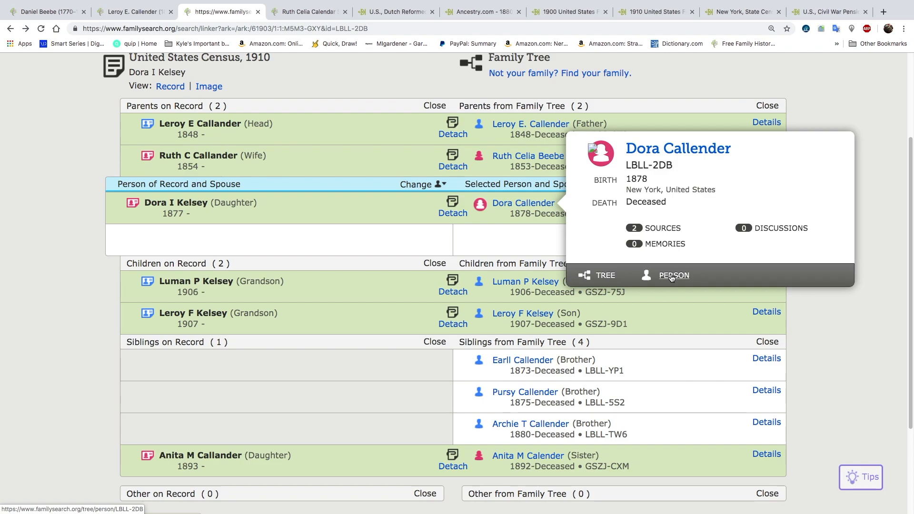
{"action": "right_click", "coordinate": [672, 278]}
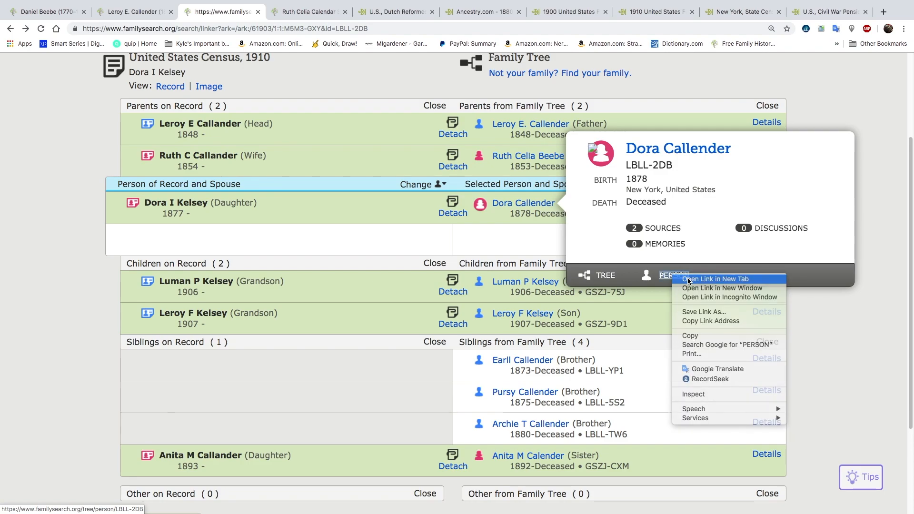
{"action": "left_click", "coordinate": [689, 280]}
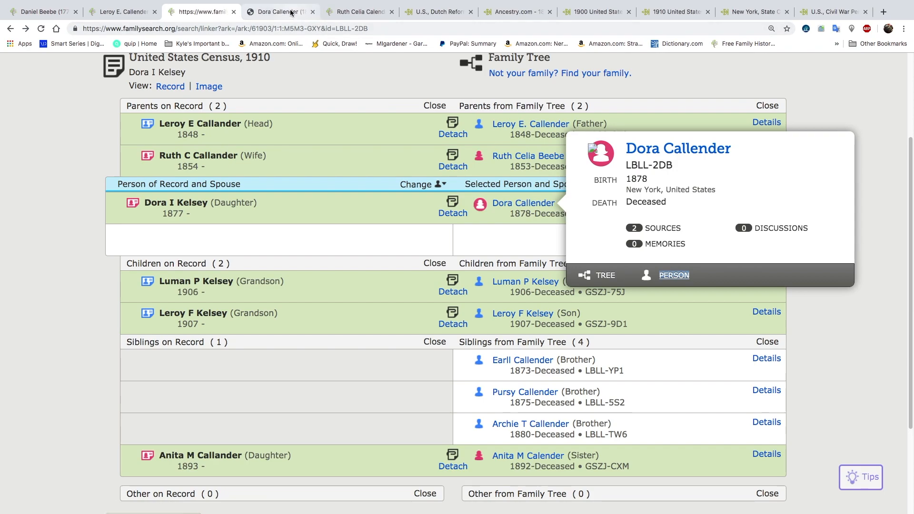
{"action": "left_click", "coordinate": [291, 12]}
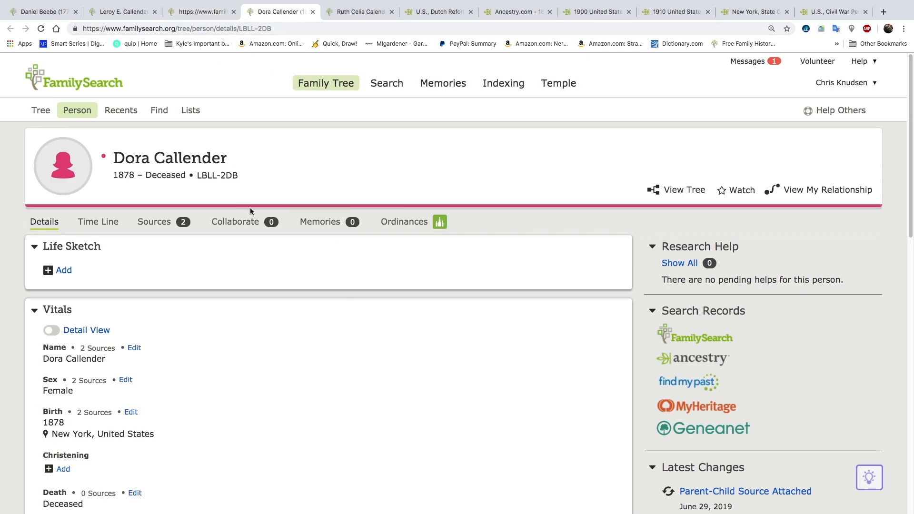
{"action": "left_click", "coordinate": [696, 339]}
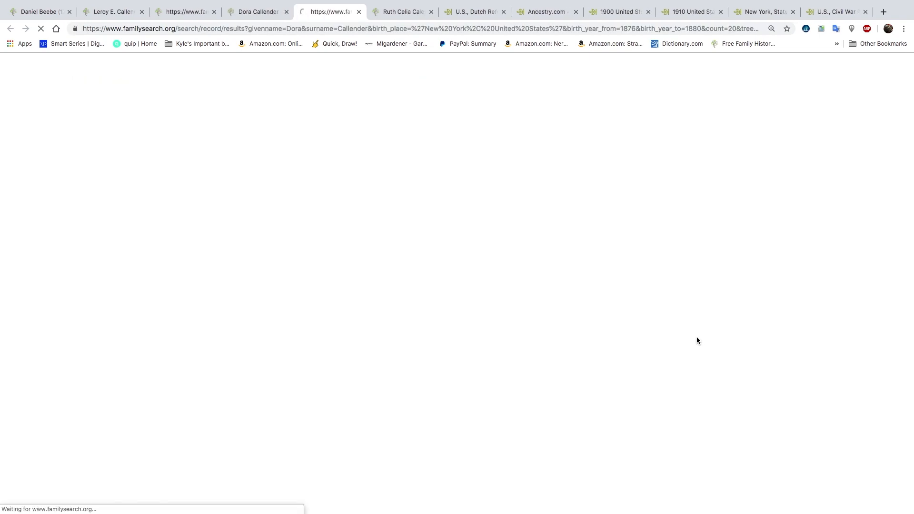
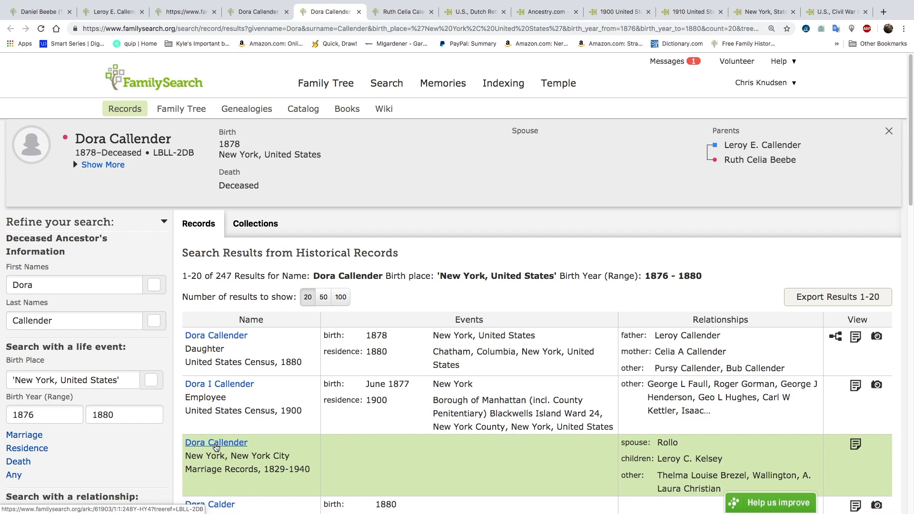
- Open the New York City Marriage Records result naming the elder daughter and review its details on her husband, son and the bride
{"action": "left_click", "coordinate": [216, 444]}
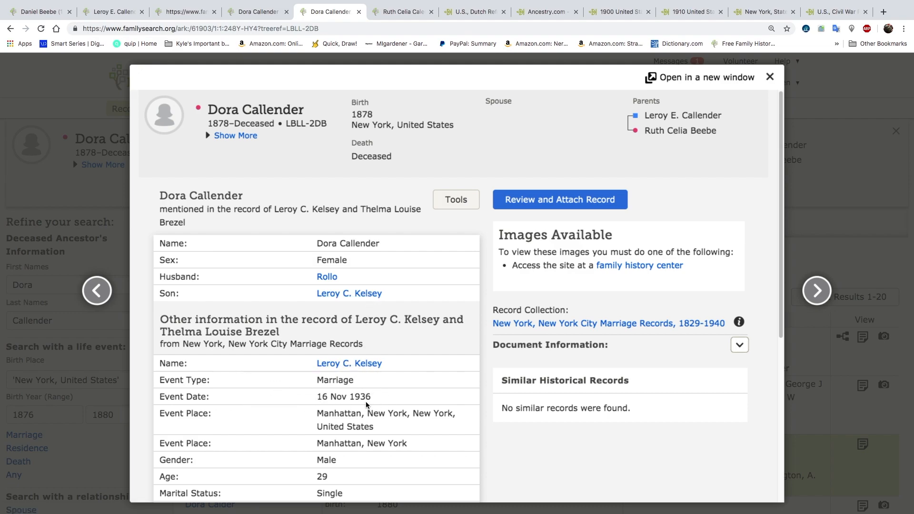
{"action": "scroll", "coordinate": [378, 400], "scroll_direction": "down", "scroll_amount": 3}
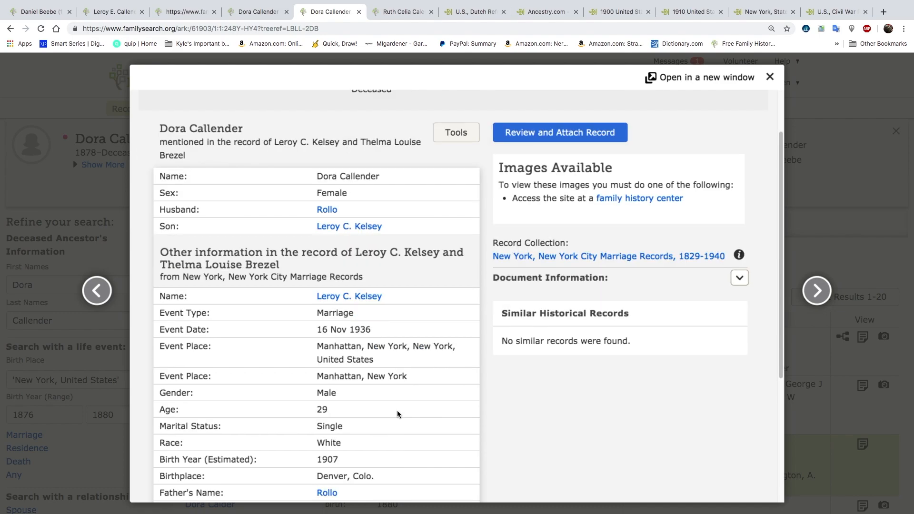
{"action": "scroll", "coordinate": [397, 415], "scroll_direction": "down", "scroll_amount": 2}
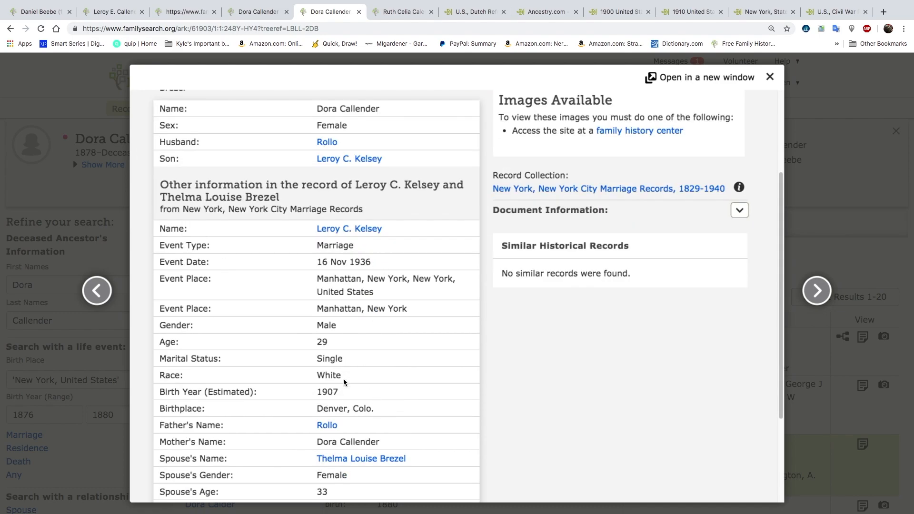
{"action": "scroll", "coordinate": [353, 393], "scroll_direction": "down", "scroll_amount": 1}
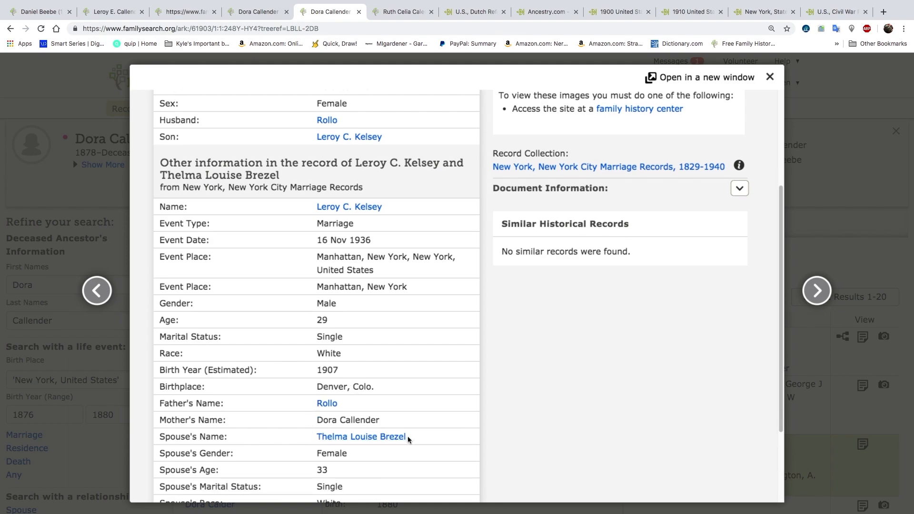
{"action": "scroll", "coordinate": [358, 474], "scroll_direction": "down", "scroll_amount": 2}
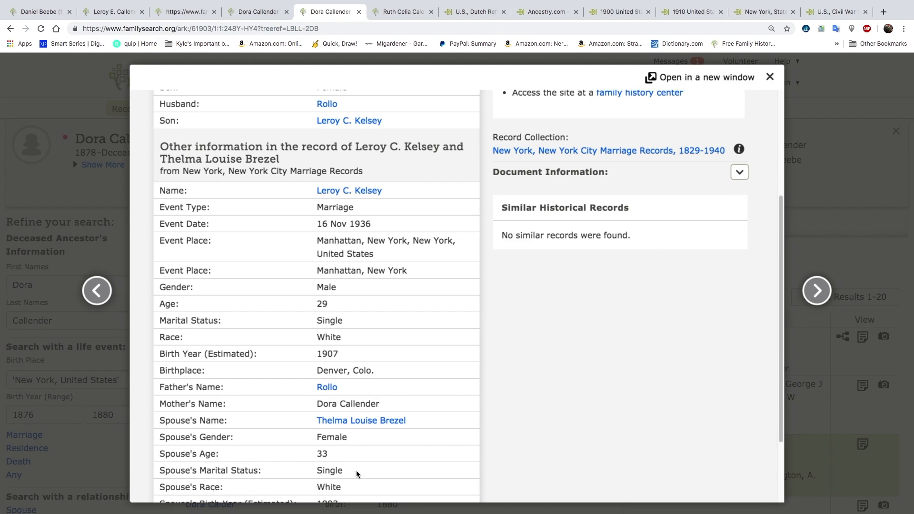
{"action": "scroll", "coordinate": [354, 482], "scroll_direction": "down", "scroll_amount": 3}
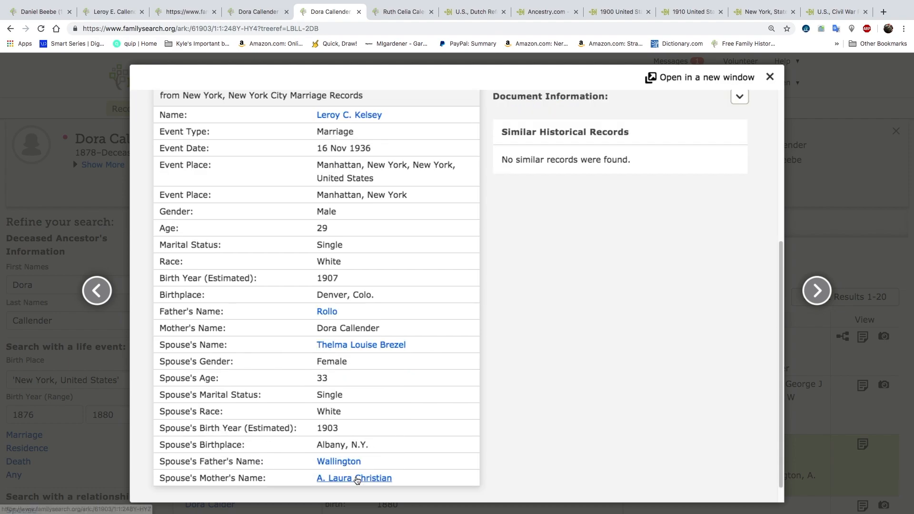
{"action": "scroll", "coordinate": [379, 391], "scroll_direction": "up", "scroll_amount": 10}
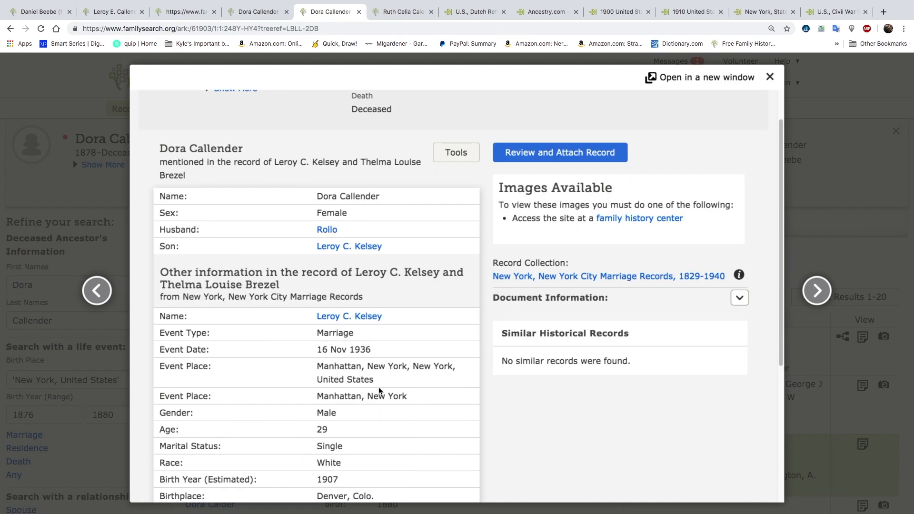
- Open the New York City marriage record for attaching and attach it to the elder daughter as mother of the groom
{"action": "left_click", "coordinate": [569, 199]}
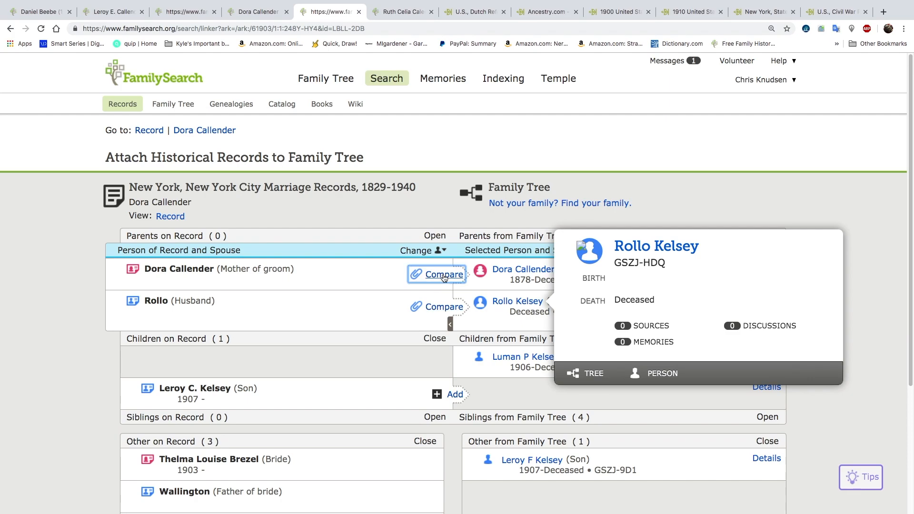
{"action": "left_click", "coordinate": [442, 275]}
{"action": "left_click", "coordinate": [641, 498]}
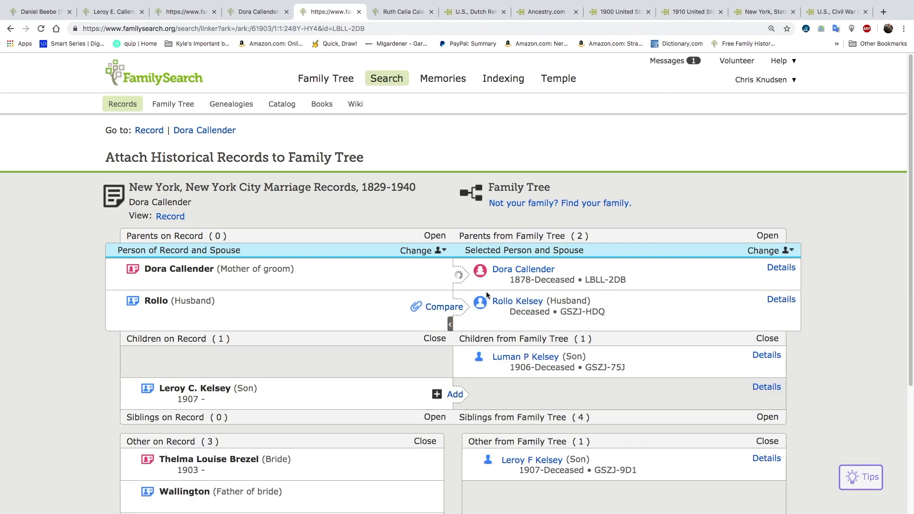
- Attach the marriage record to the elder daughter's husband, then create the Denver-born groom as their deceased son and attach it to him
{"action": "left_click", "coordinate": [441, 306]}
{"action": "left_click", "coordinate": [718, 463]}
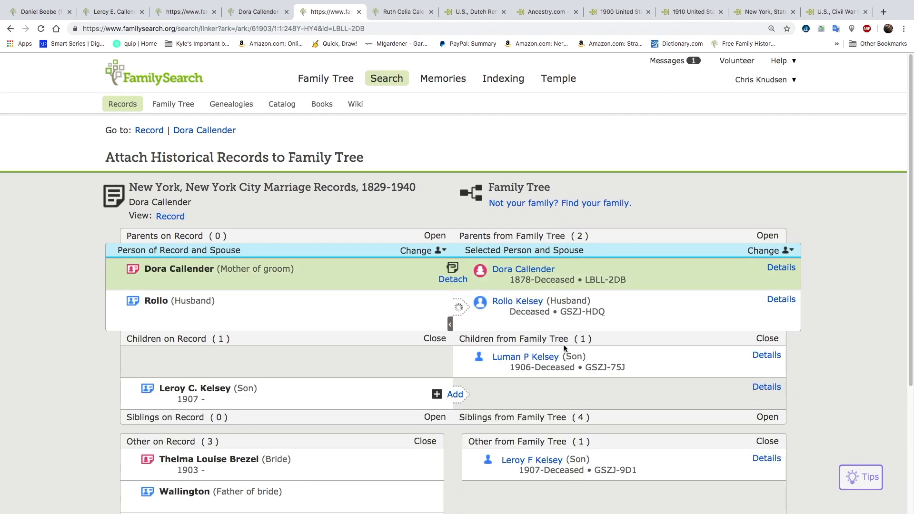
{"action": "scroll", "coordinate": [564, 344], "scroll_direction": "down", "scroll_amount": 1}
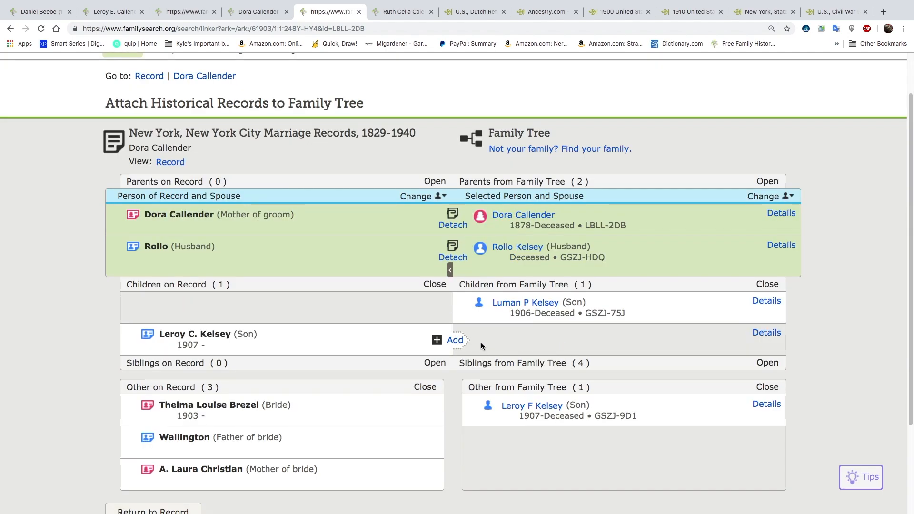
{"action": "left_click", "coordinate": [456, 340]}
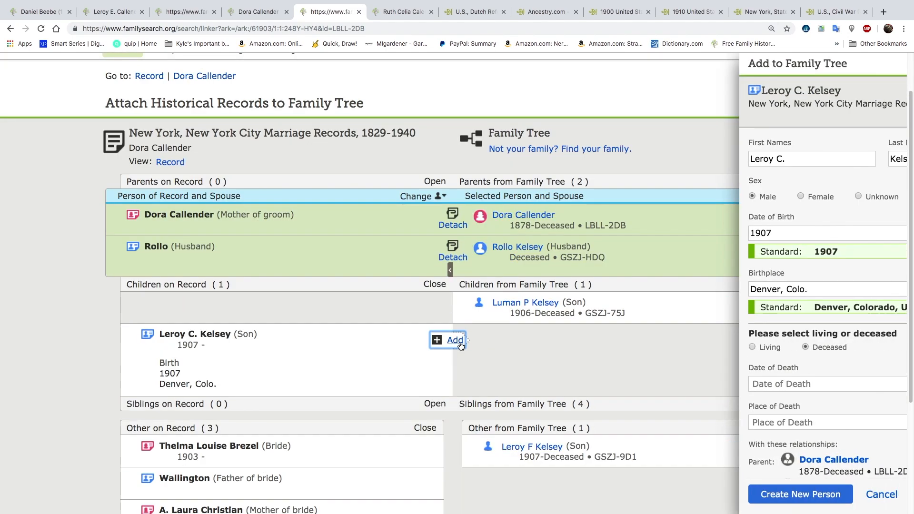
{"action": "left_click", "coordinate": [670, 493]}
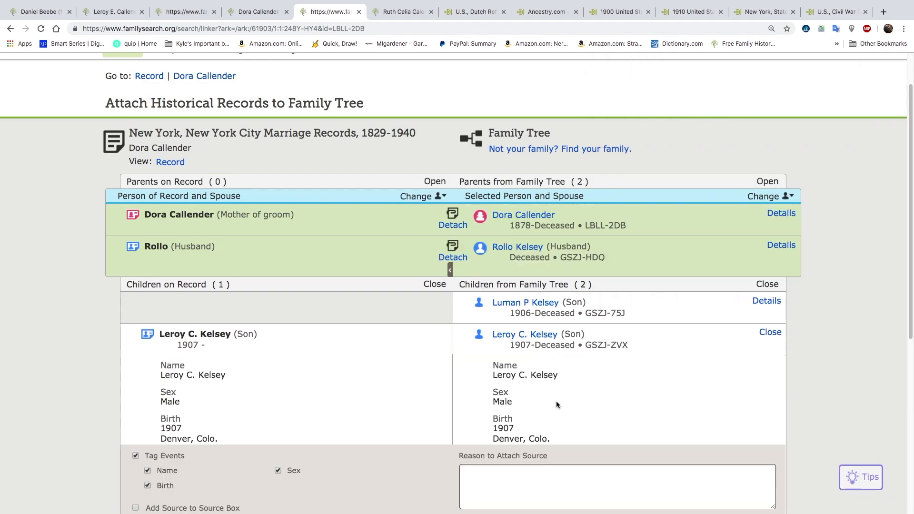
{"action": "scroll", "coordinate": [552, 405], "scroll_direction": "down", "scroll_amount": 2}
{"action": "left_click", "coordinate": [704, 455]}
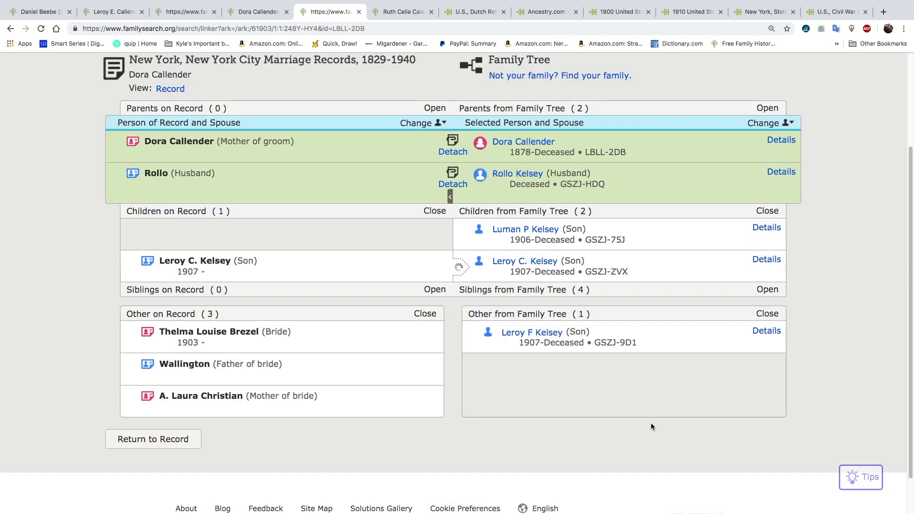
- With the groom as focus person, create his Albany-born bride as wife and attach the record with the 16 Nov 1936 Manhattan marriage
{"action": "left_click", "coordinate": [411, 123]}
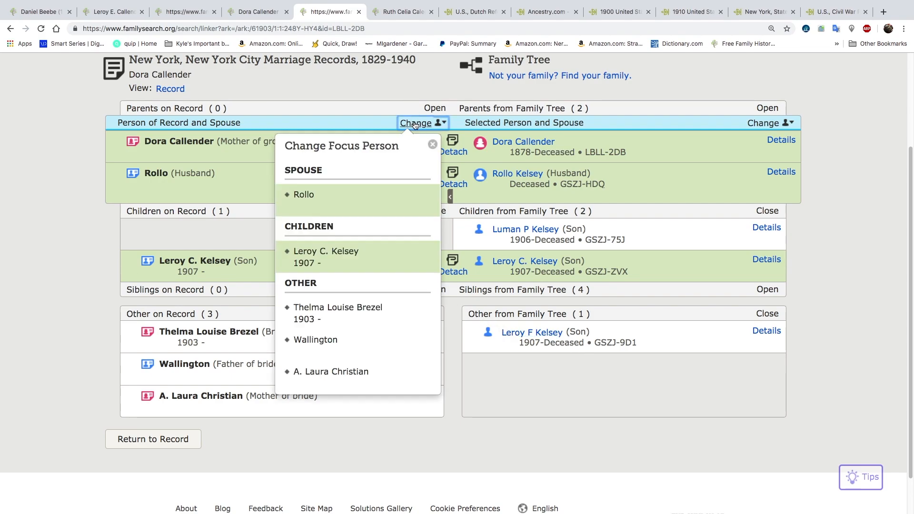
{"action": "left_click", "coordinate": [360, 269]}
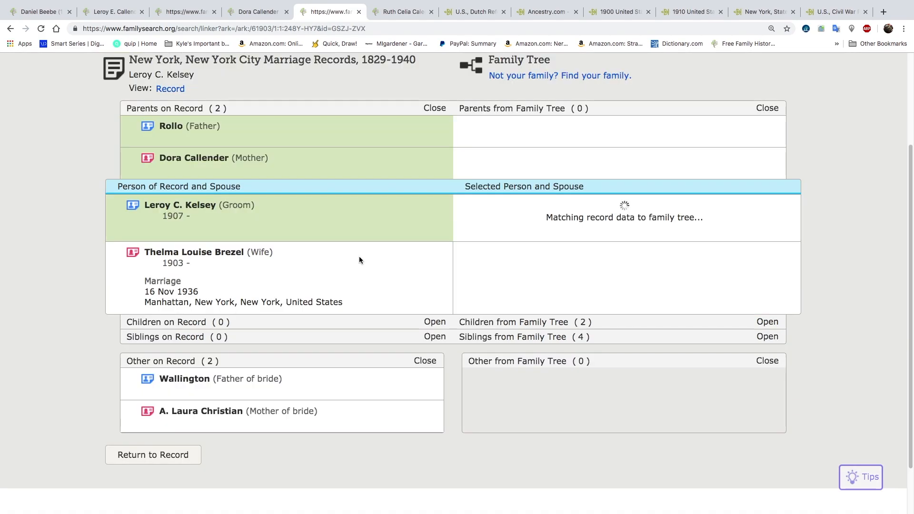
{"action": "left_click", "coordinate": [455, 243]}
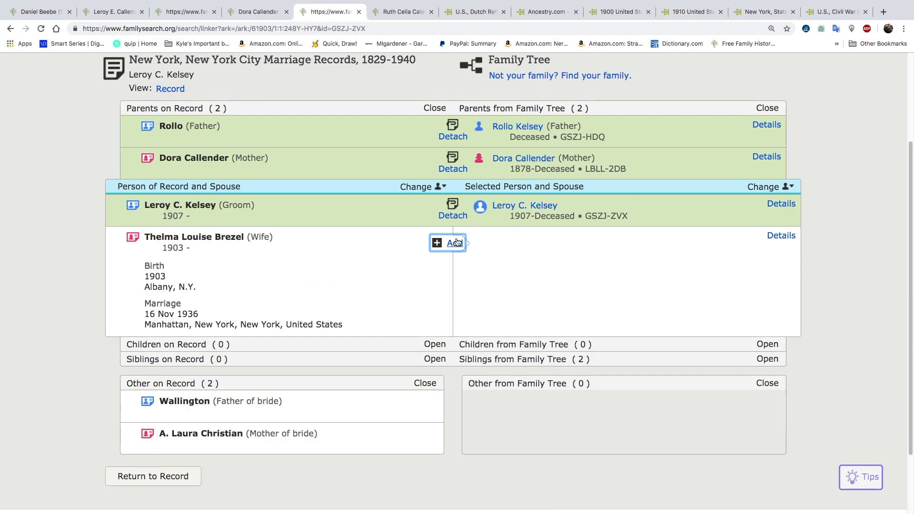
{"action": "left_click", "coordinate": [658, 494]}
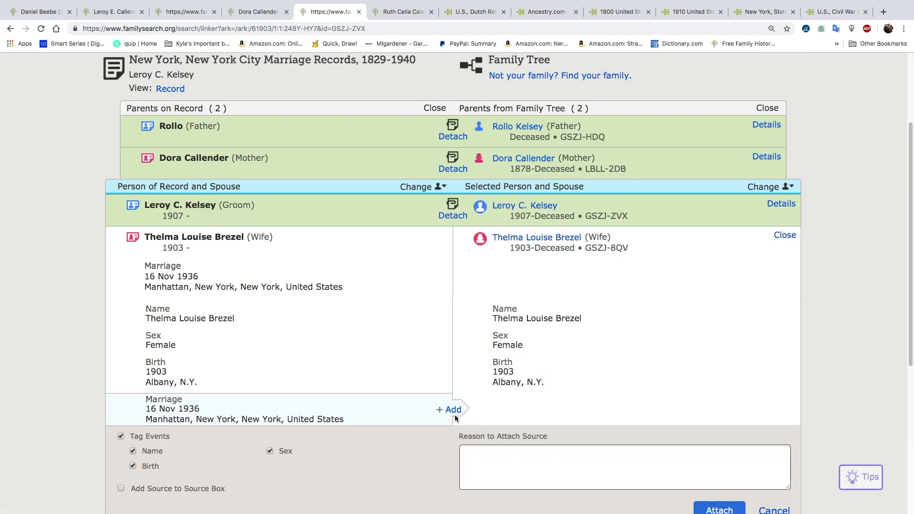
{"action": "left_click", "coordinate": [454, 410]}
{"action": "left_click", "coordinate": [702, 504]}
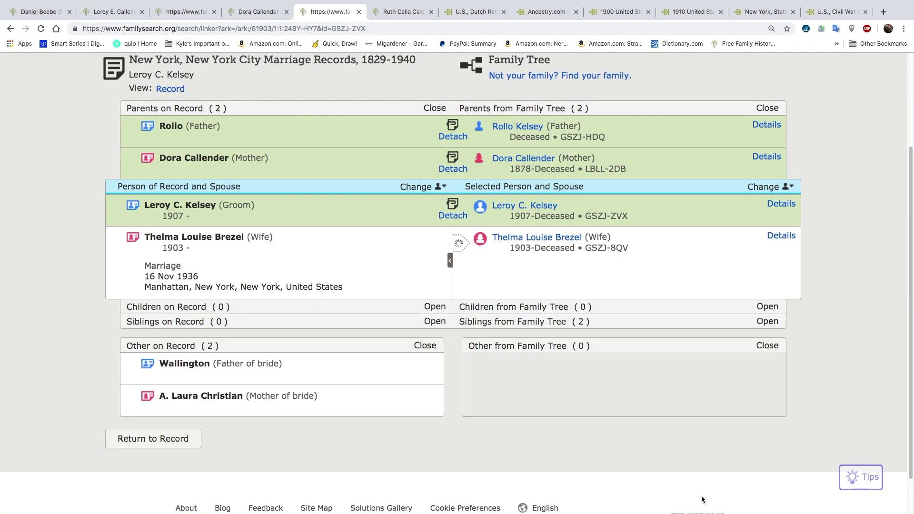
- With the bride as focus person, create her father under her surname as deceased with reason "old" and attach the marriage record
{"action": "left_click", "coordinate": [421, 186]}
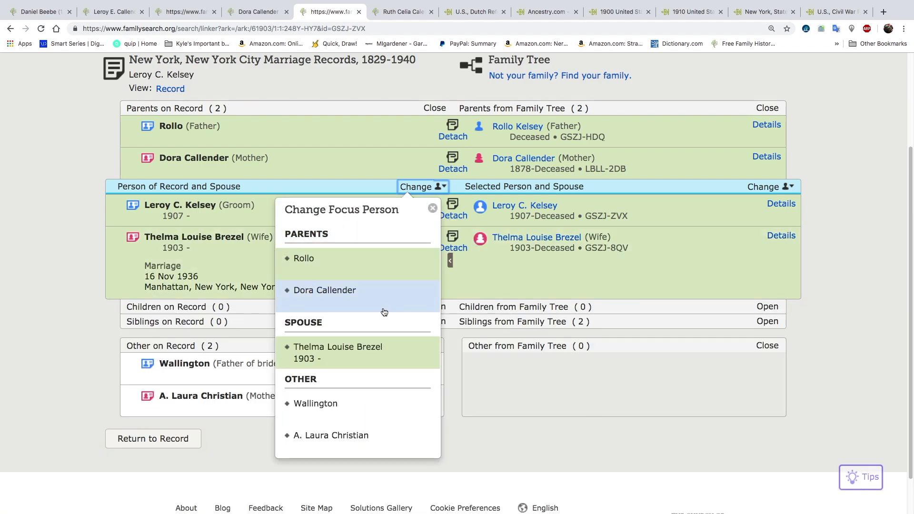
{"action": "left_click", "coordinate": [356, 351]}
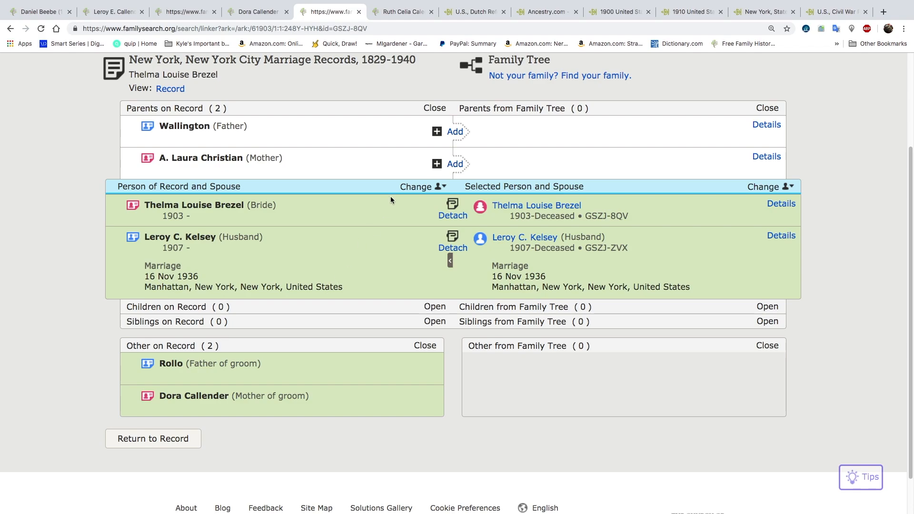
{"action": "left_click", "coordinate": [453, 133]}
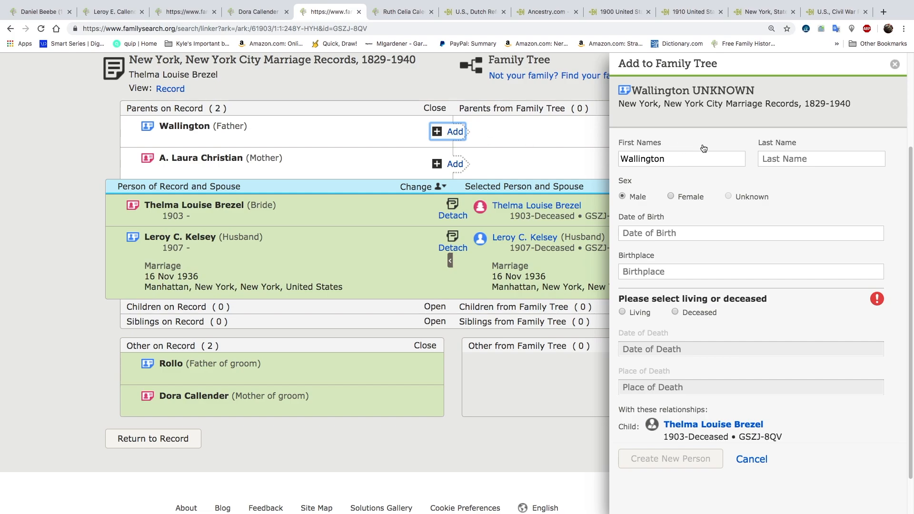
{"action": "left_click", "coordinate": [792, 162]}
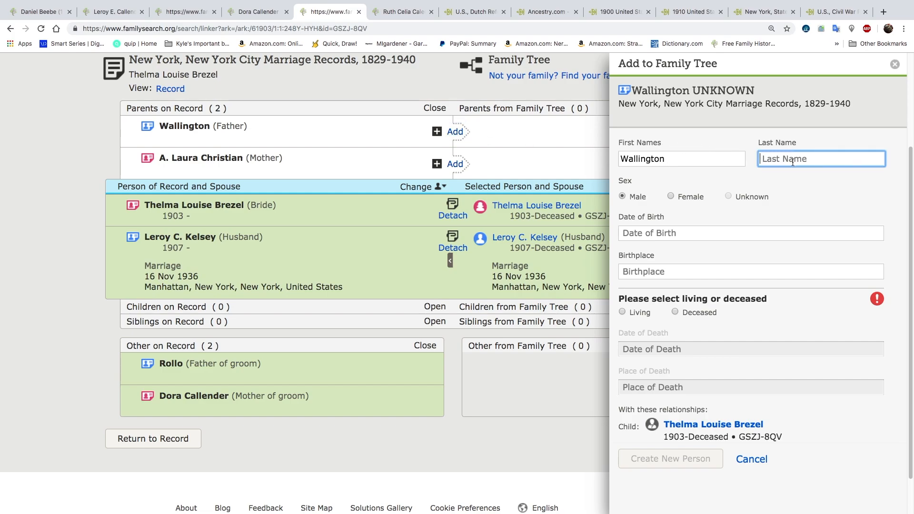
{"action": "type", "text": "Brezel"}
{"action": "left_click", "coordinate": [675, 312]}
{"action": "scroll", "coordinate": [718, 417], "scroll_direction": "down", "scroll_amount": 2}
{"action": "left_click", "coordinate": [719, 418]}
{"action": "type", "text": "old"}
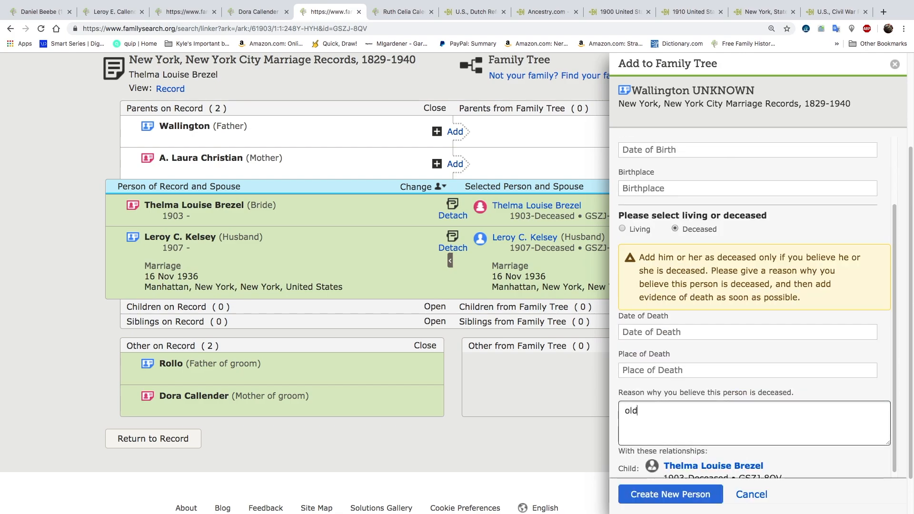
{"action": "left_click", "coordinate": [670, 495]}
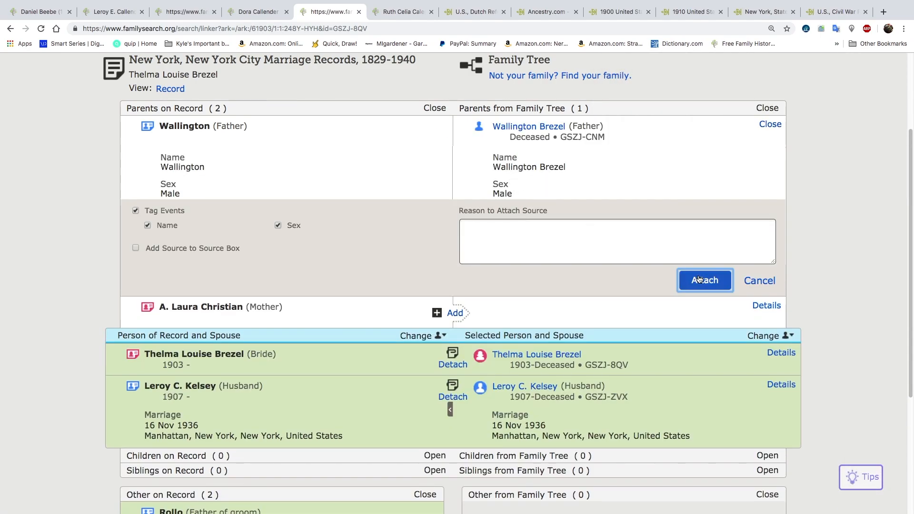
{"action": "left_click", "coordinate": [704, 280]}
- Create the bride's mother from the marriage record as deceased with reason "old" and attach the record to her
{"action": "left_click", "coordinate": [450, 163]}
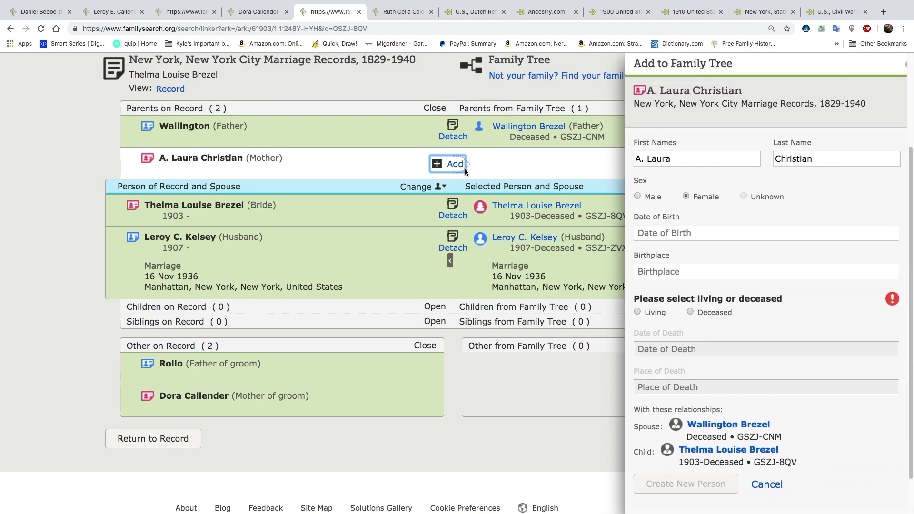
{"action": "left_click", "coordinate": [682, 312]}
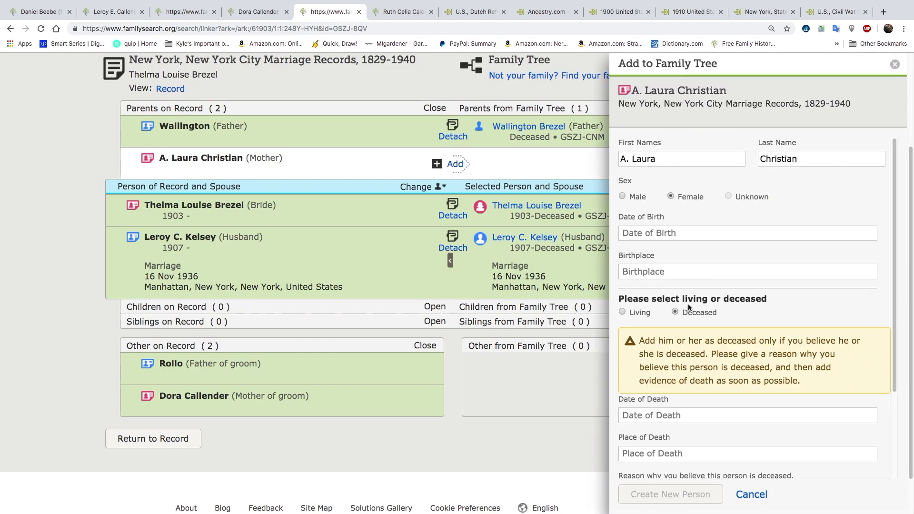
{"action": "scroll", "coordinate": [684, 369], "scroll_direction": "down", "scroll_amount": 2}
{"action": "left_click", "coordinate": [683, 412]}
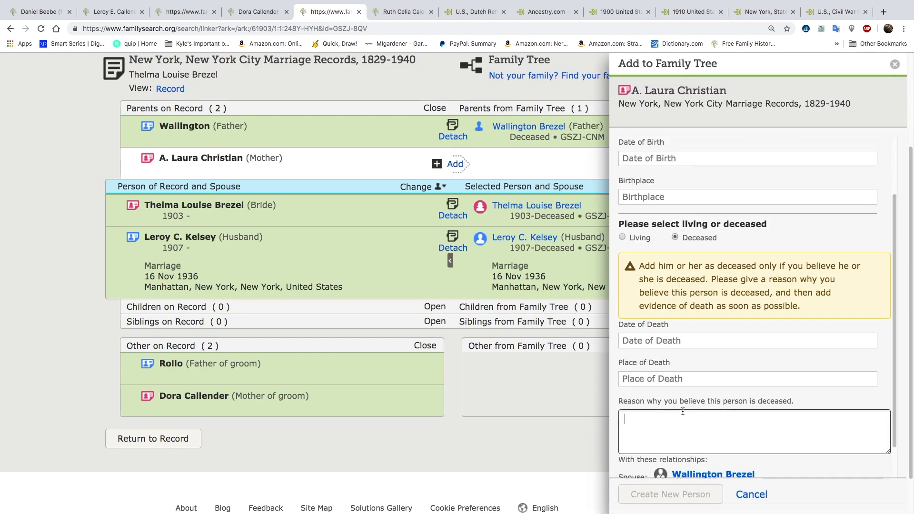
{"action": "type", "text": "old"}
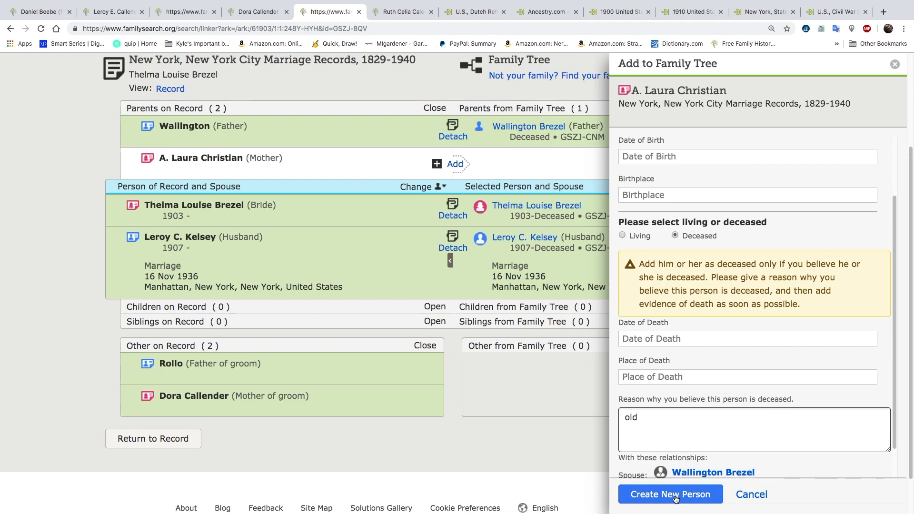
{"action": "left_click", "coordinate": [676, 496]}
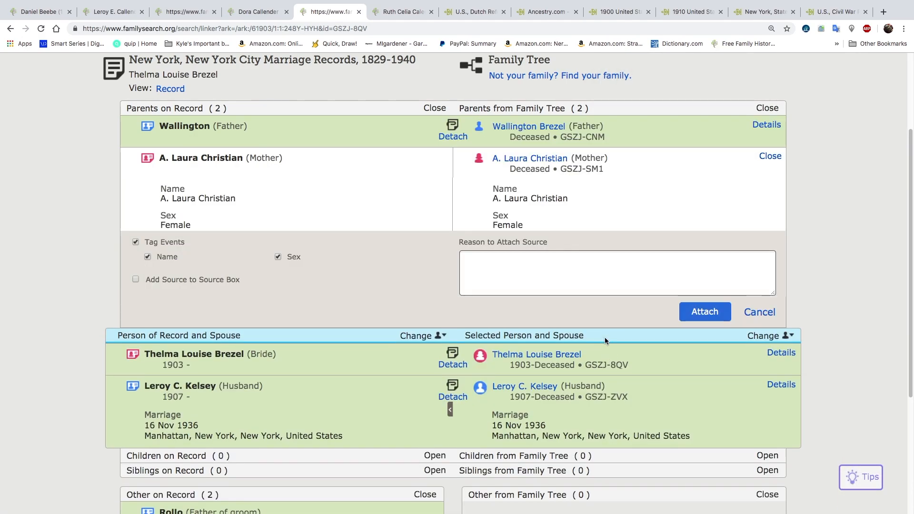
{"action": "left_click", "coordinate": [700, 313]}
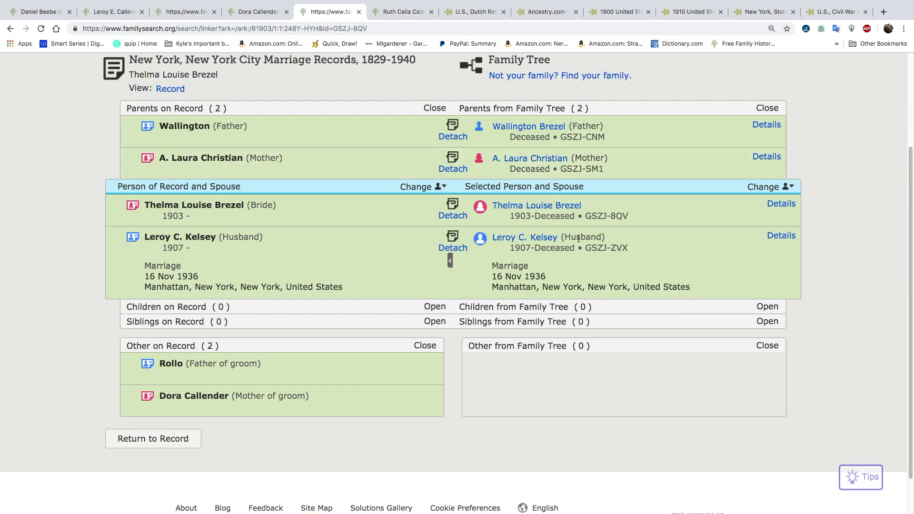
- Open the groom's person page and start a merge by ID with the duplicate grandson's person ID
{"action": "left_click", "coordinate": [535, 237]}
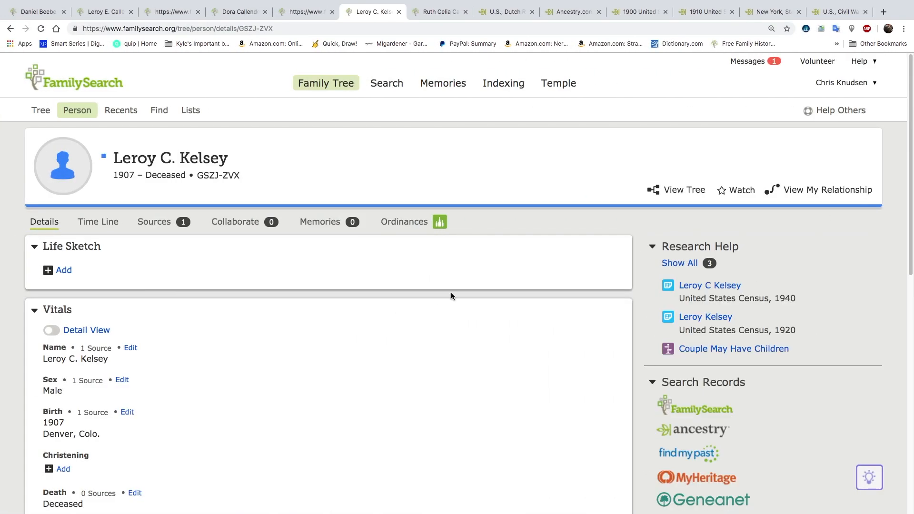
{"action": "scroll", "coordinate": [454, 294], "scroll_direction": "down", "scroll_amount": 10}
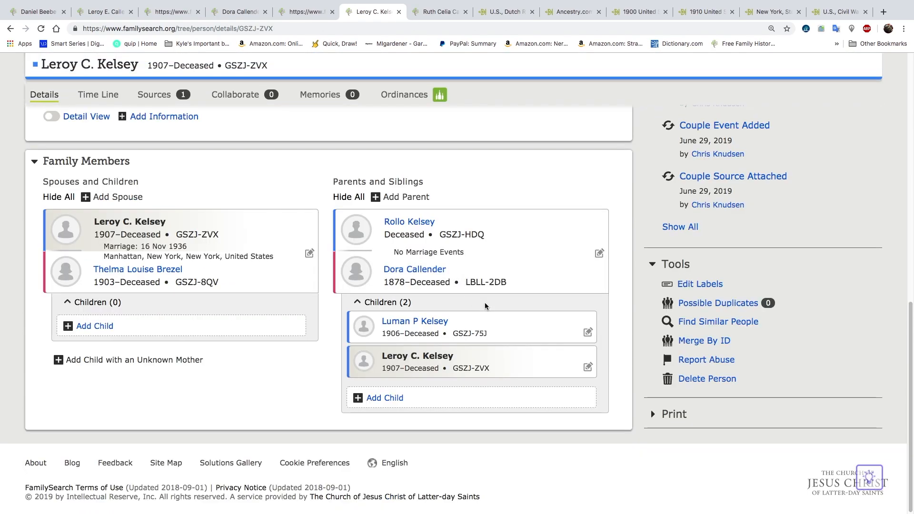
{"action": "left_click", "coordinate": [704, 341]}
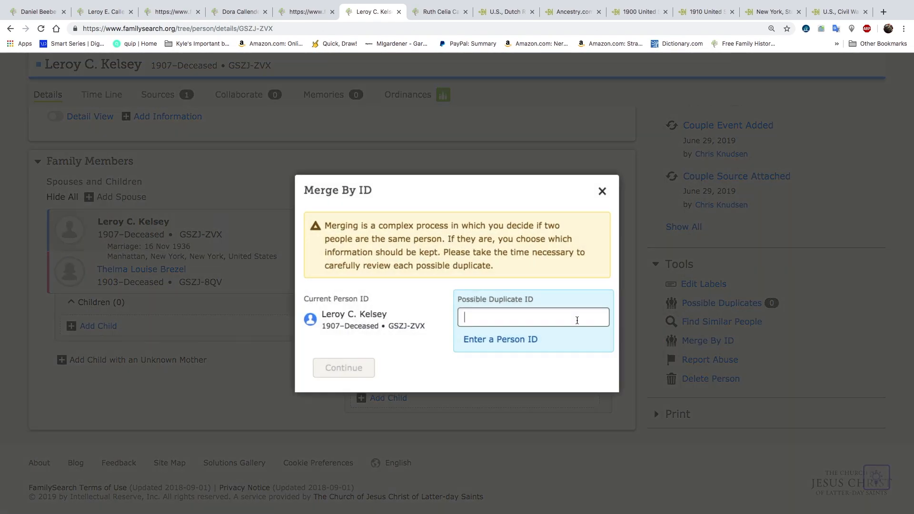
{"action": "right_click", "coordinate": [535, 315]}
{"action": "left_click", "coordinate": [557, 374]}
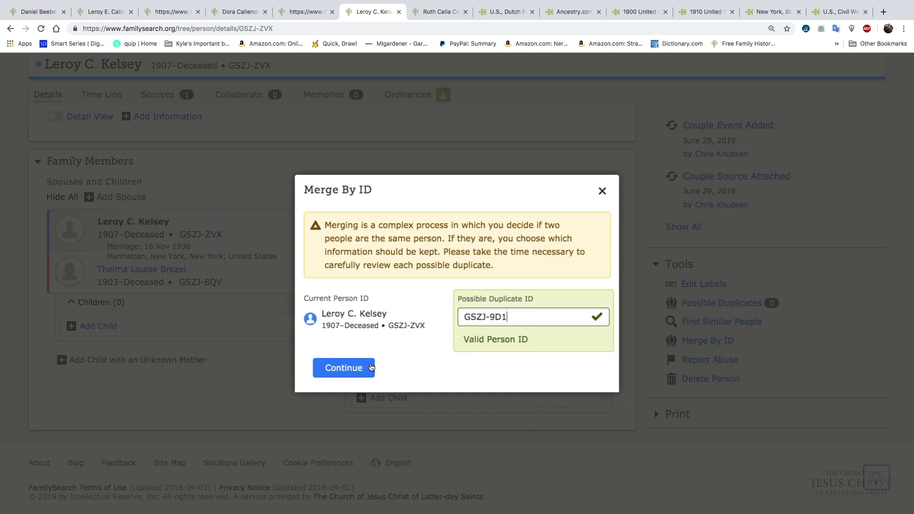
{"action": "left_click", "coordinate": [372, 367]}
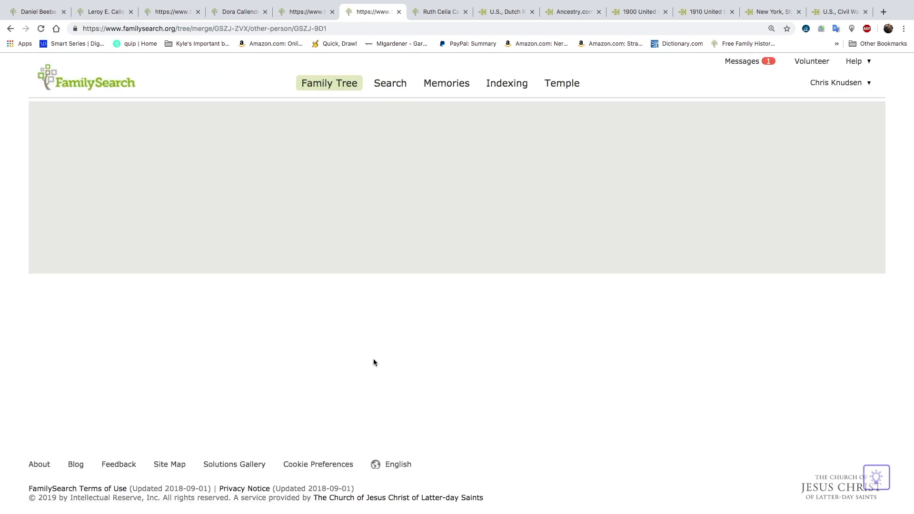
- Add the duplicate's 1910 Chatham, Columbia, New York residence to the groom and complete the merge, leaving out the unknown-father parent pair
{"action": "scroll", "coordinate": [156, 174], "scroll_direction": "down", "scroll_amount": 5}
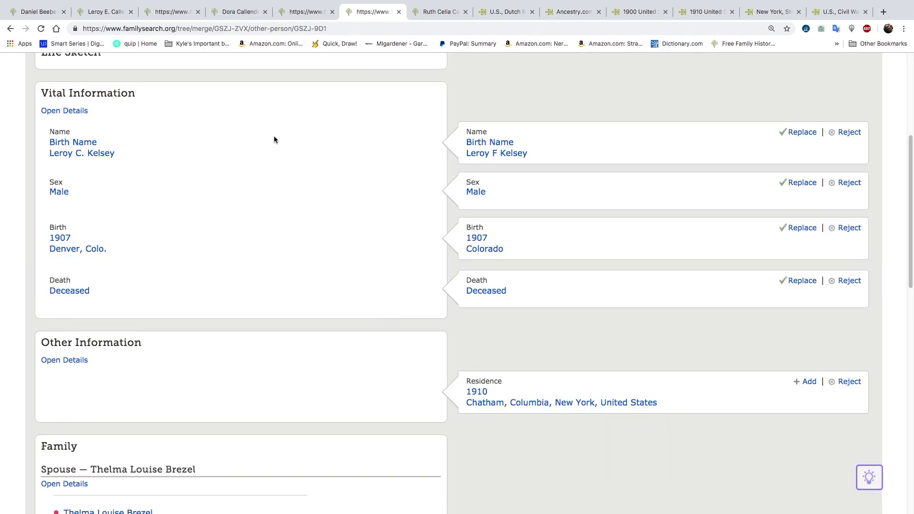
{"action": "scroll", "coordinate": [524, 300], "scroll_direction": "down", "scroll_amount": 2}
{"action": "left_click", "coordinate": [808, 316]}
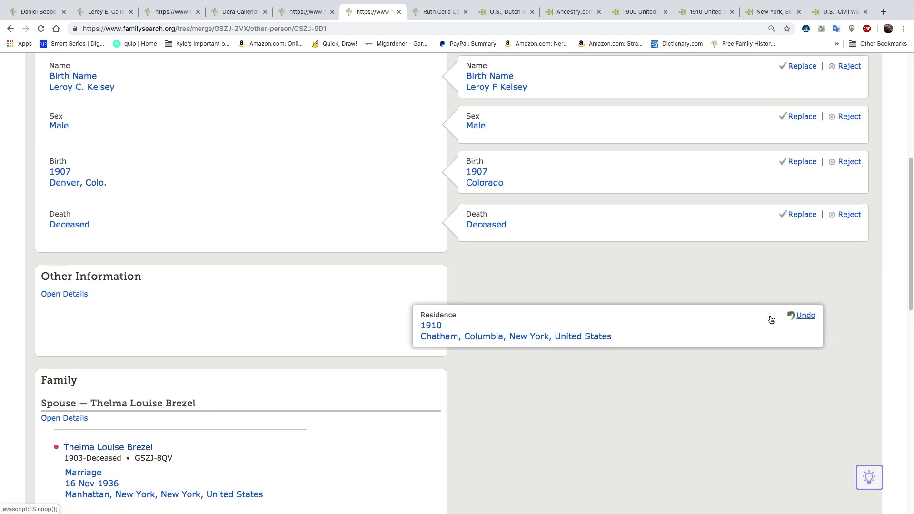
{"action": "scroll", "coordinate": [516, 299], "scroll_direction": "down", "scroll_amount": 7}
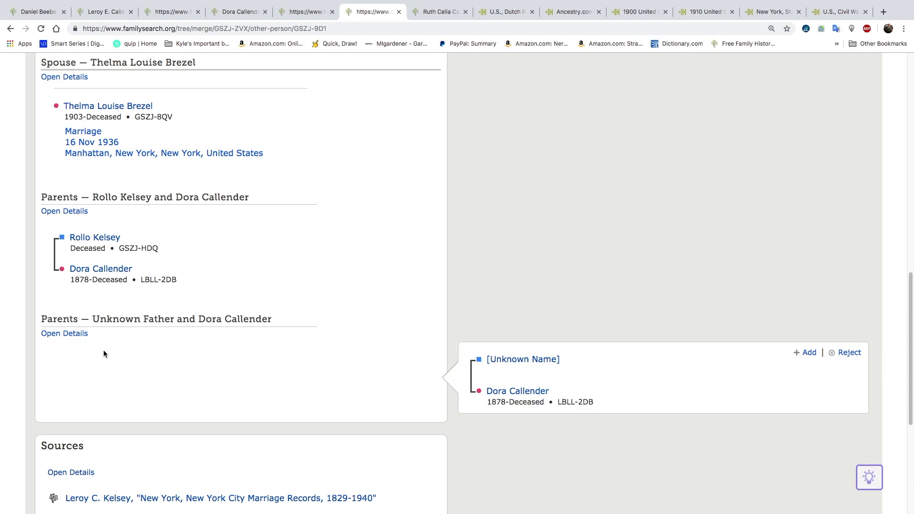
{"action": "scroll", "coordinate": [572, 310], "scroll_direction": "down", "scroll_amount": 4}
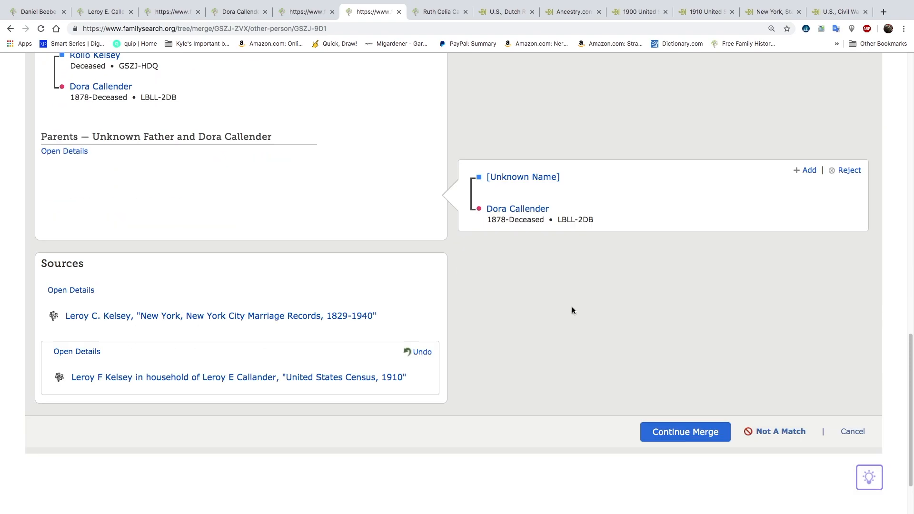
{"action": "left_click", "coordinate": [680, 431]}
- Open the elder daughter's person page from her merged son's family members and review her residences and family
{"action": "scroll", "coordinate": [264, 302], "scroll_direction": "down", "scroll_amount": 8}
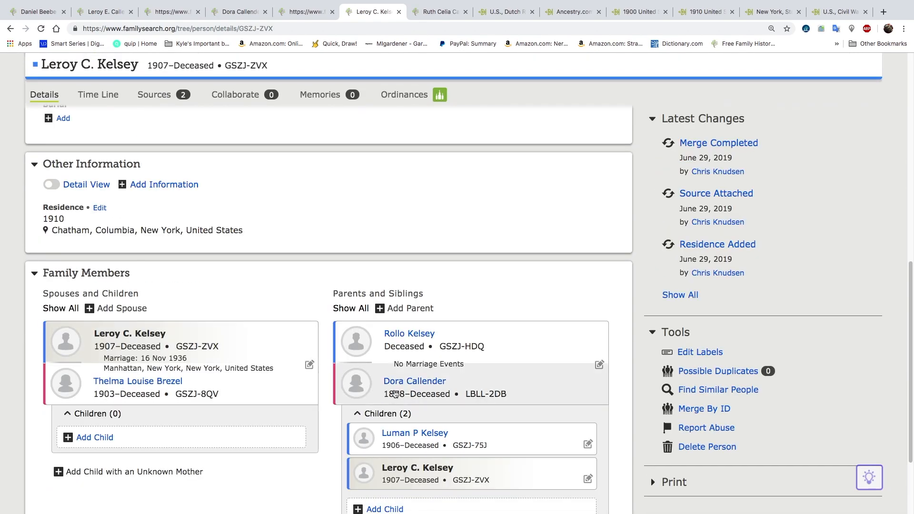
{"action": "left_click", "coordinate": [414, 379]}
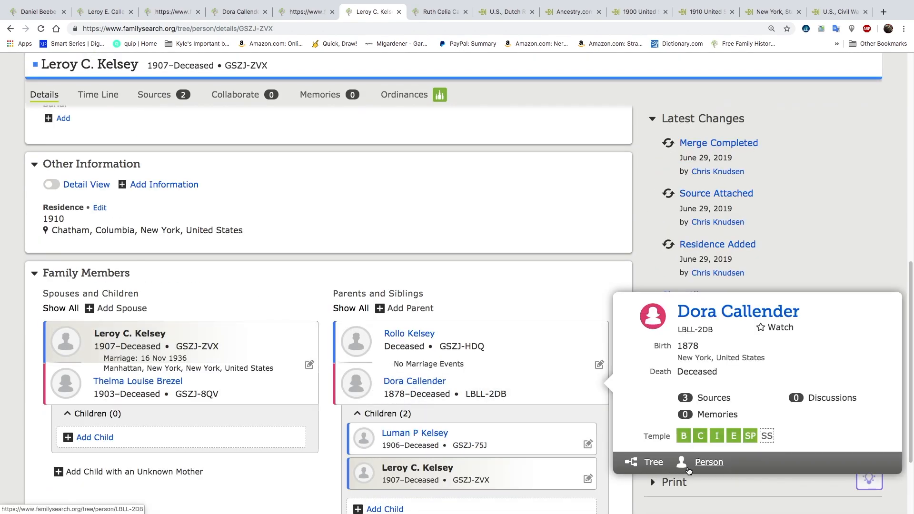
{"action": "left_click", "coordinate": [709, 463]}
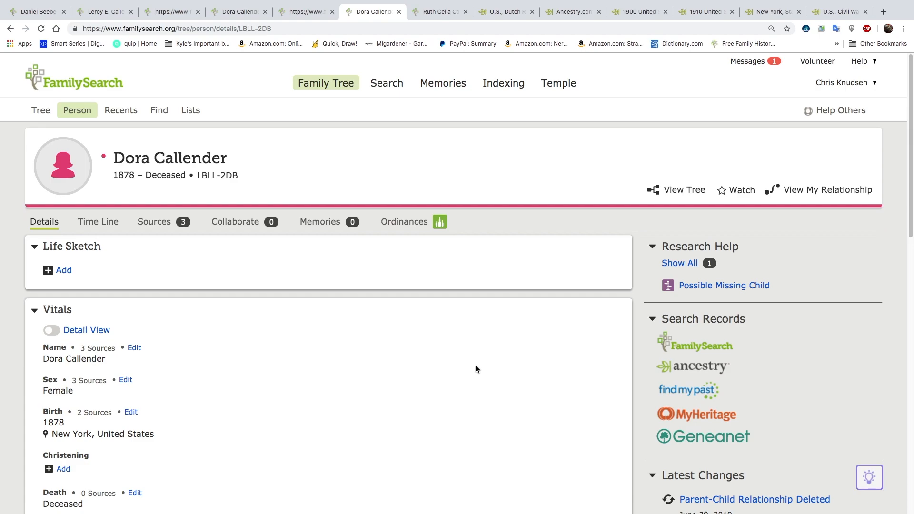
{"action": "scroll", "coordinate": [476, 365], "scroll_direction": "down", "scroll_amount": 10}
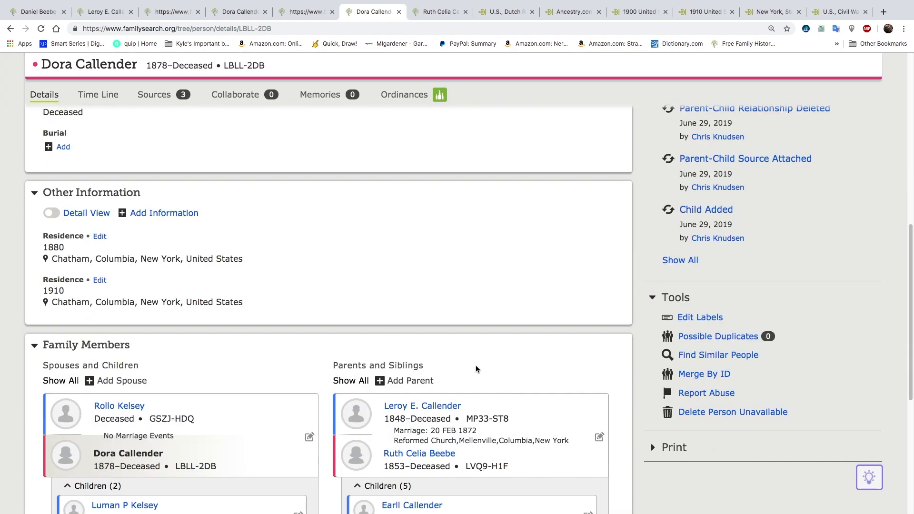
- Open the person page of the elder daughter's husband from her family members
{"action": "scroll", "coordinate": [476, 365], "scroll_direction": "down", "scroll_amount": 3}
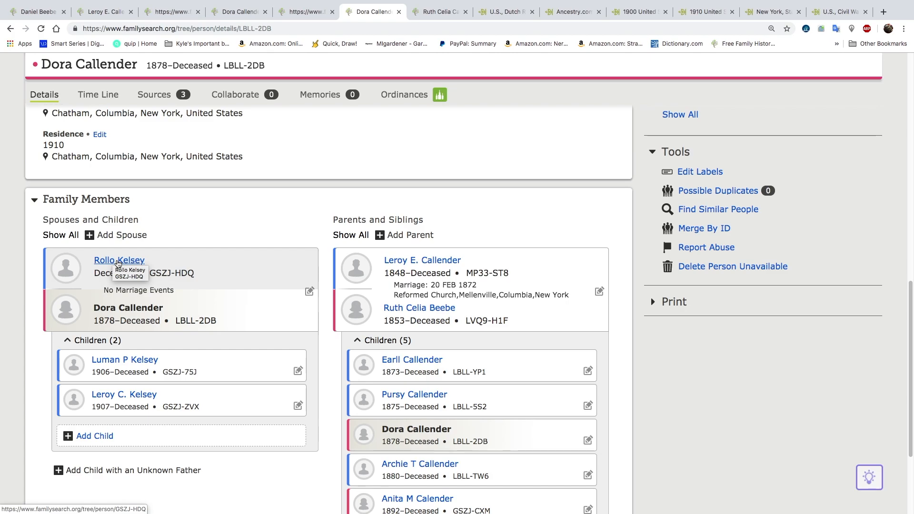
{"action": "left_click", "coordinate": [119, 262]}
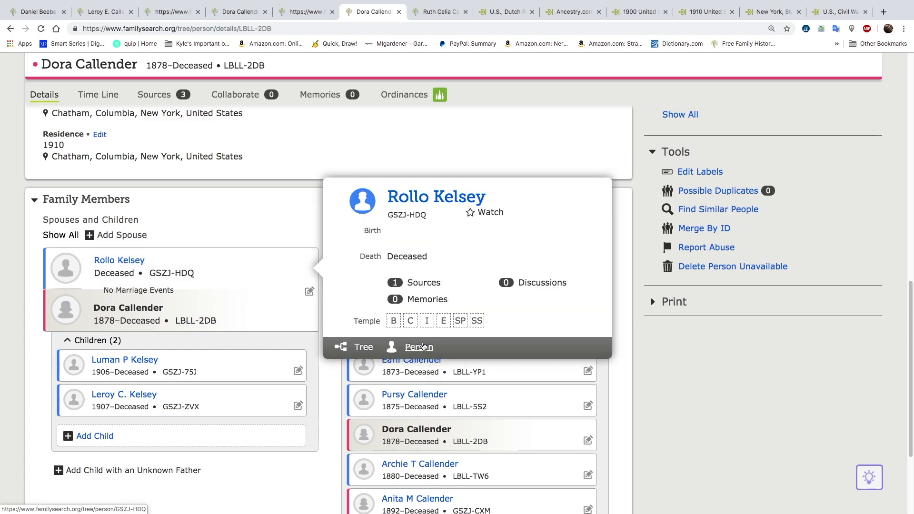
{"action": "left_click", "coordinate": [419, 348]}
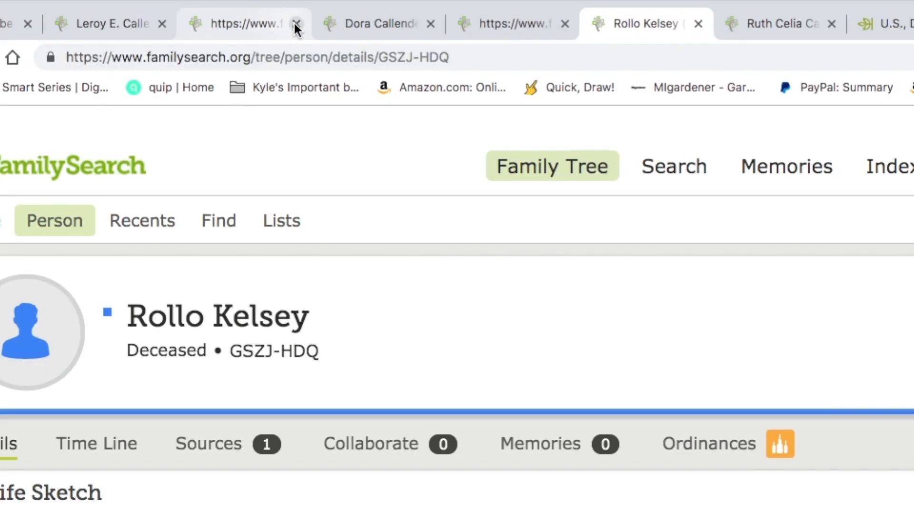
- Close all the leftover FamilySearch and Ancestry record pages, keeping the first two person pages and the husband's page open
{"action": "left_click", "coordinate": [197, 12]}
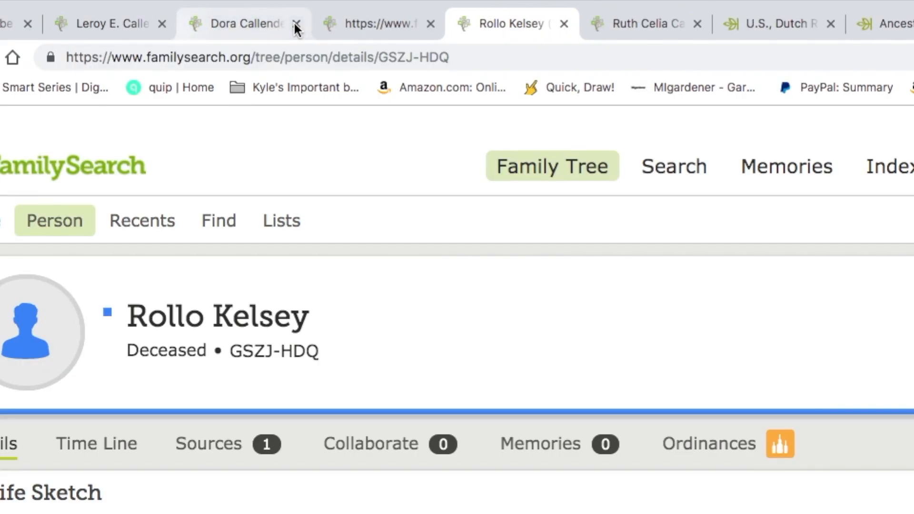
{"action": "left_click", "coordinate": [296, 24]}
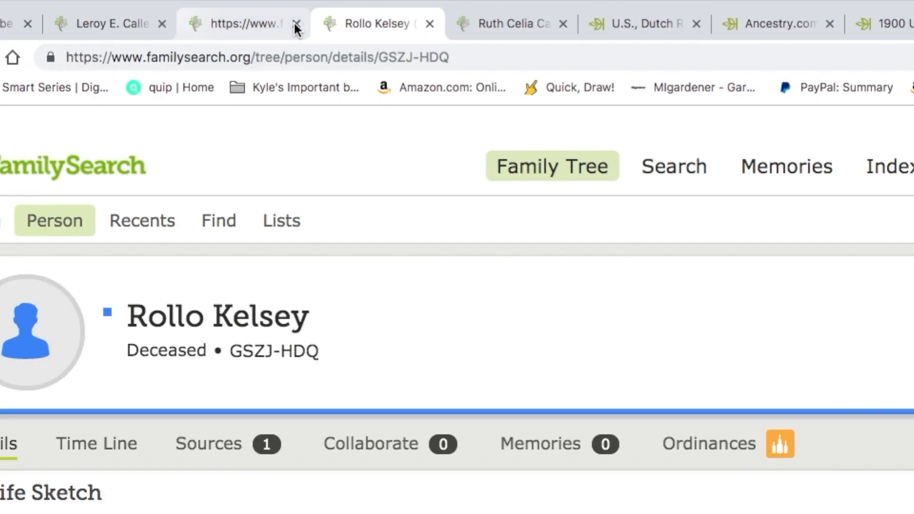
{"action": "left_click", "coordinate": [296, 24]}
{"action": "left_click", "coordinate": [430, 23]}
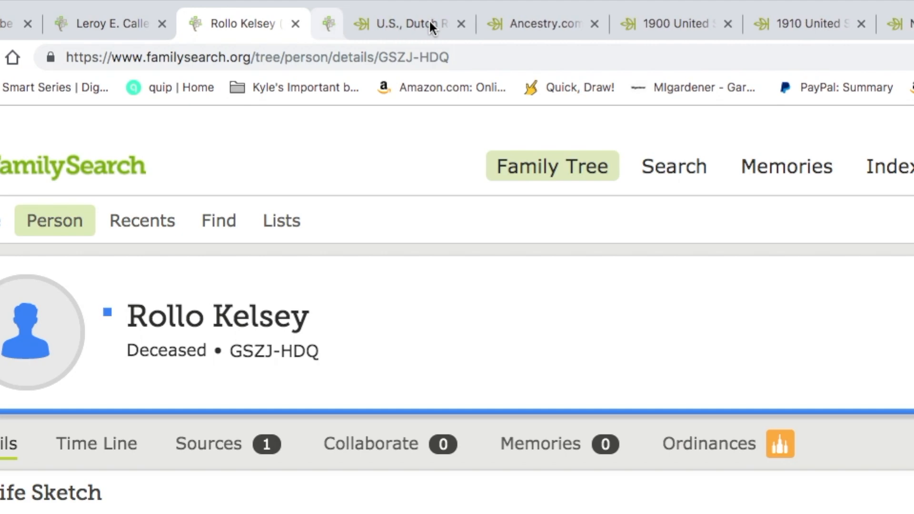
{"action": "left_click", "coordinate": [430, 22]}
{"action": "left_click", "coordinate": [430, 22]}
{"action": "left_click", "coordinate": [430, 23]}
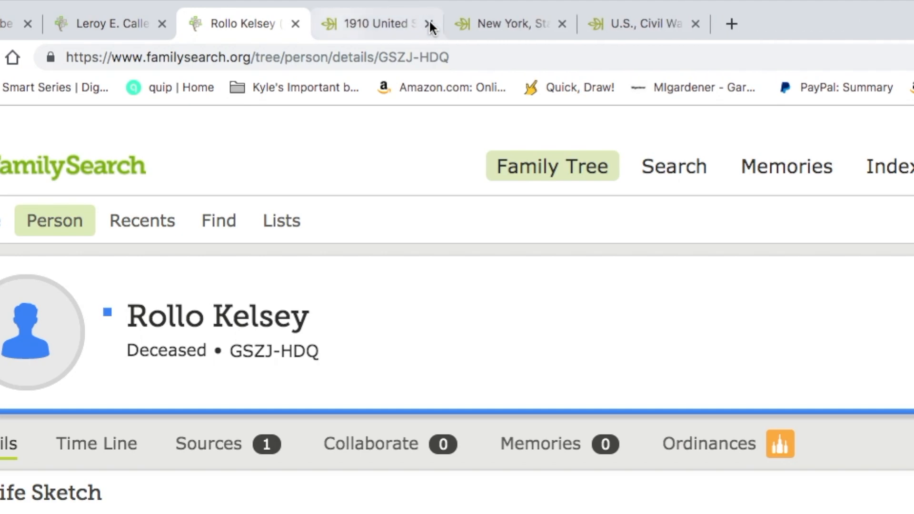
{"action": "left_click", "coordinate": [430, 22]}
{"action": "left_click", "coordinate": [429, 22]}
{"action": "left_click", "coordinate": [429, 23]}
{"action": "left_click", "coordinate": [430, 22]}
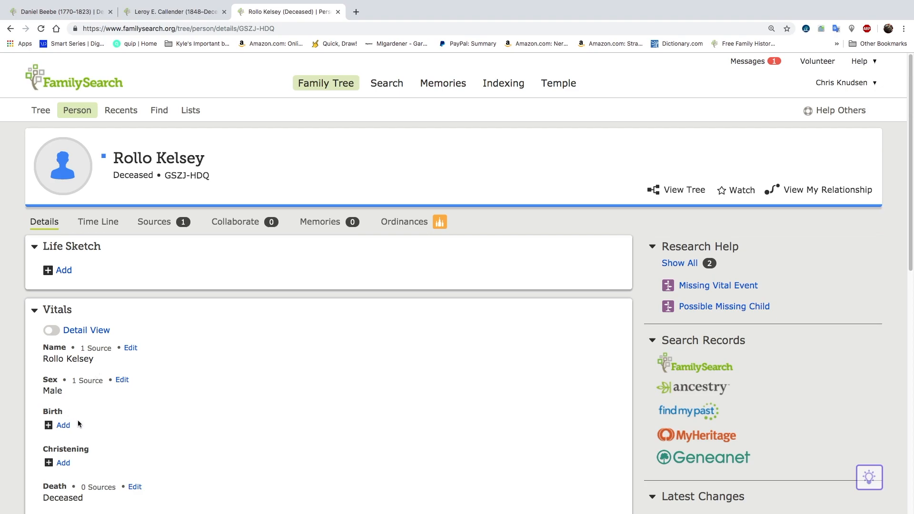
- Search Ancestry for the husband, compare the 1900 and 1880 census matches, and open his U.S., Find A Grave Index record
{"action": "scroll", "coordinate": [149, 402], "scroll_direction": "down", "scroll_amount": 6}
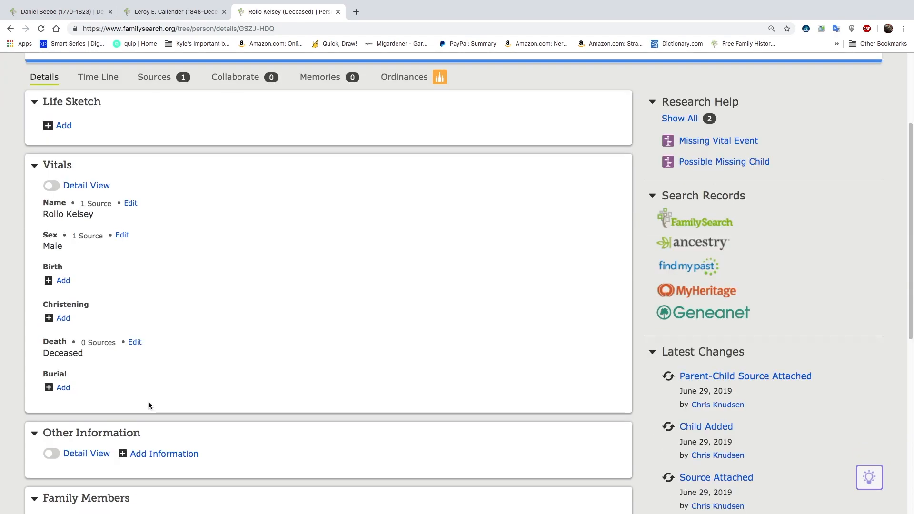
{"action": "scroll", "coordinate": [150, 406], "scroll_direction": "down", "scroll_amount": 1}
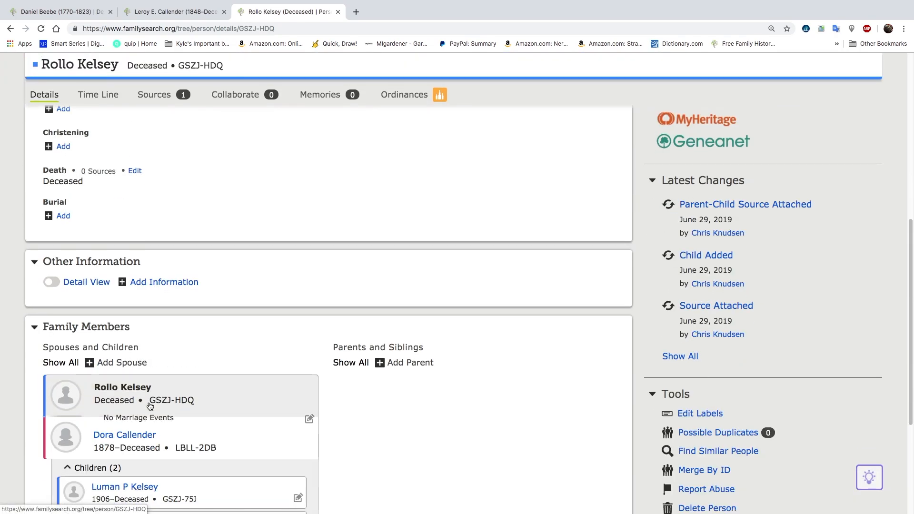
{"action": "left_click", "coordinate": [141, 436]}
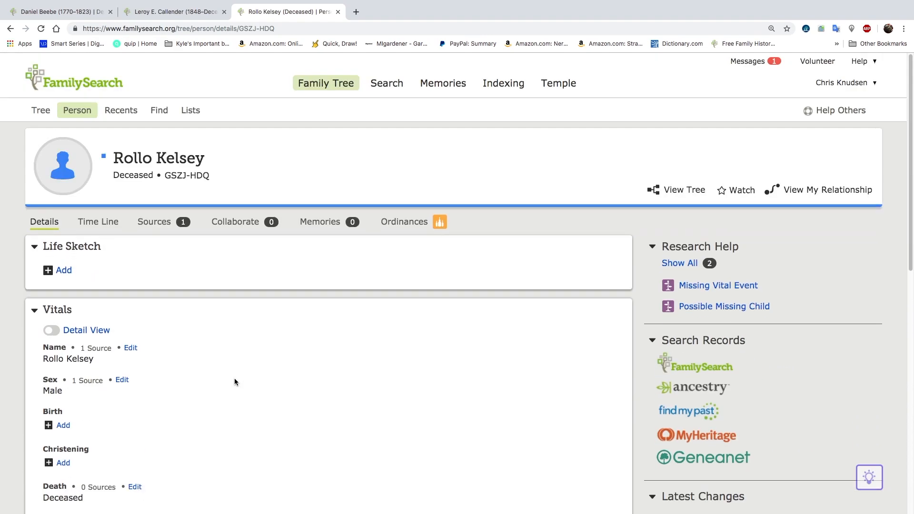
{"action": "left_click", "coordinate": [693, 388]}
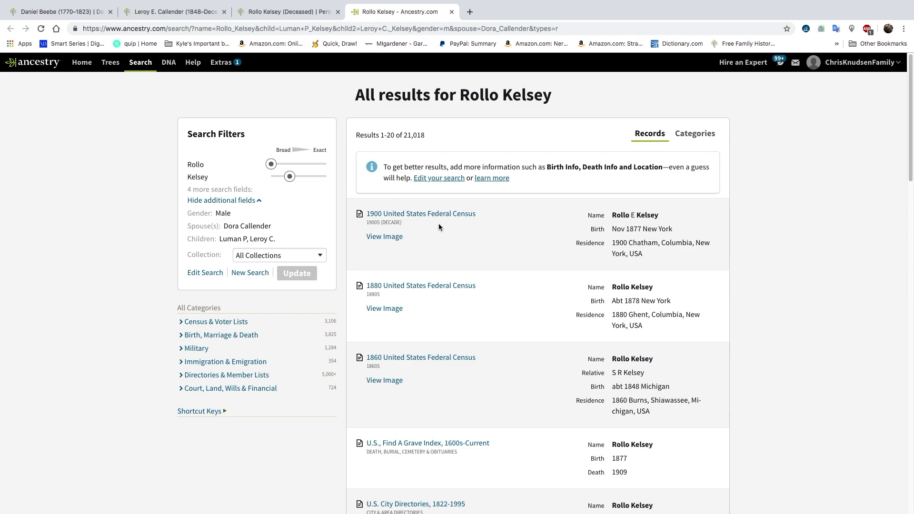
{"action": "mouse_move", "coordinate": [441, 218]}
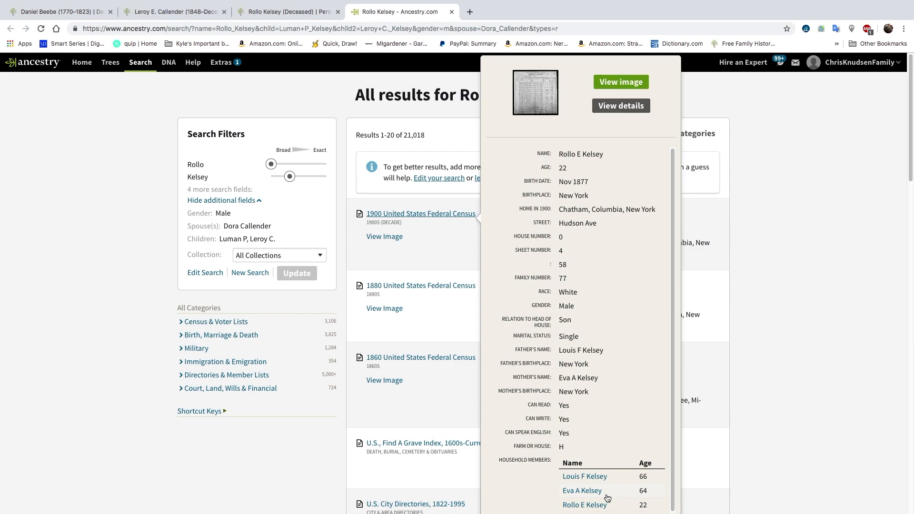
{"action": "scroll", "coordinate": [580, 451], "scroll_direction": "down", "scroll_amount": 1}
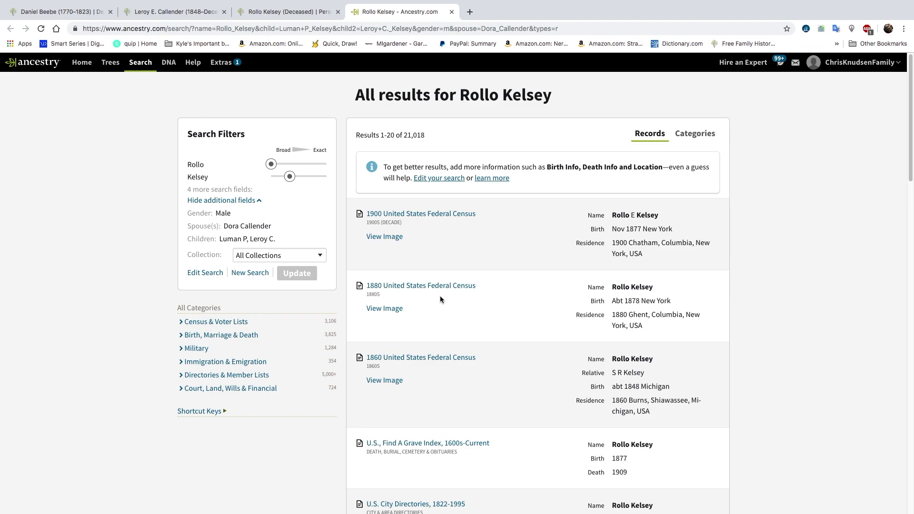
{"action": "mouse_move", "coordinate": [442, 291]}
{"action": "mouse_move", "coordinate": [446, 356]}
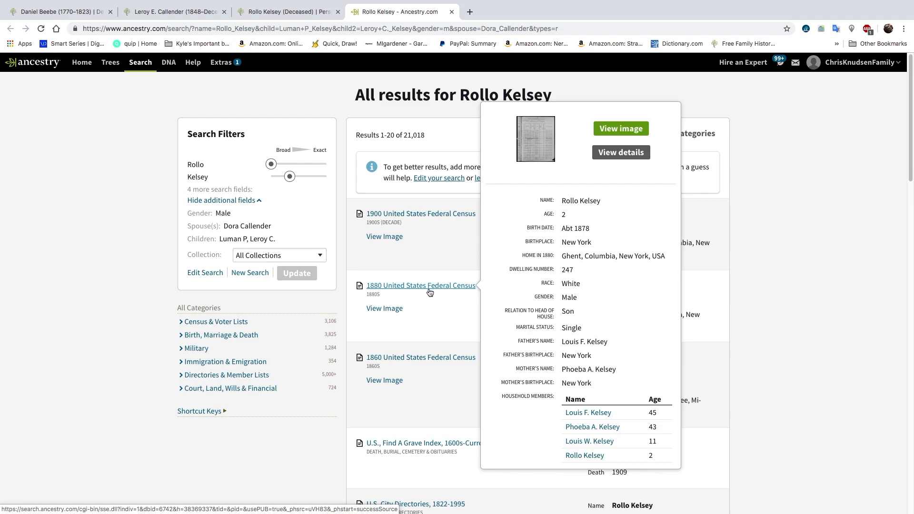
{"action": "mouse_move", "coordinate": [426, 445]}
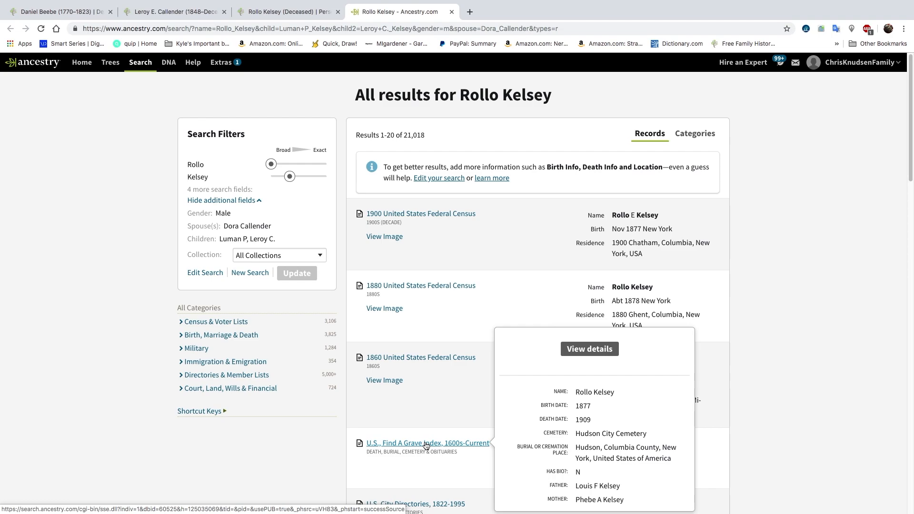
{"action": "left_click", "coordinate": [426, 446]}
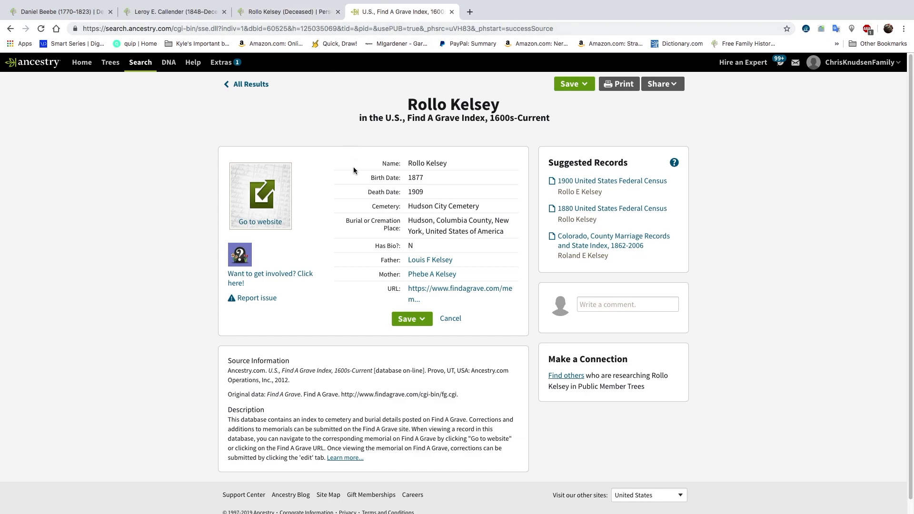
- On the husband's FamilySearch page, add 1877 as his standardized birth date and save it
{"action": "left_click", "coordinate": [309, 11]}
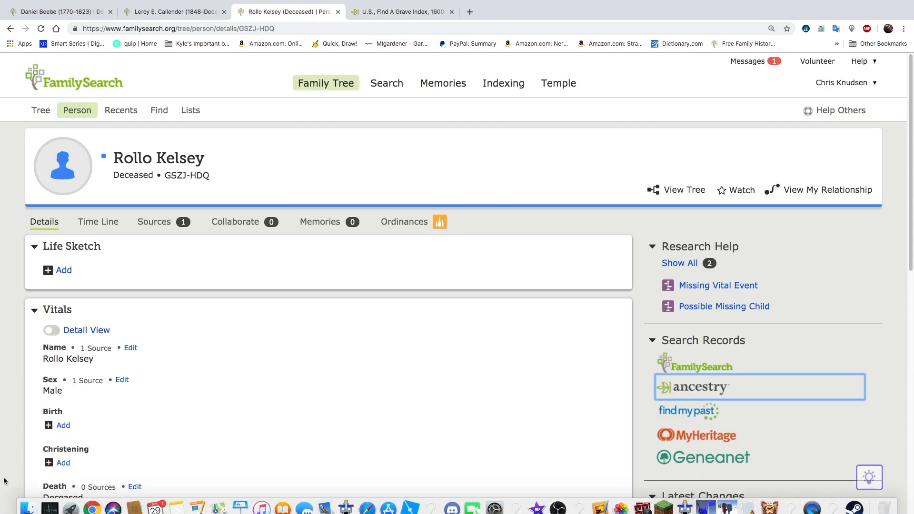
{"action": "left_click", "coordinate": [63, 425]}
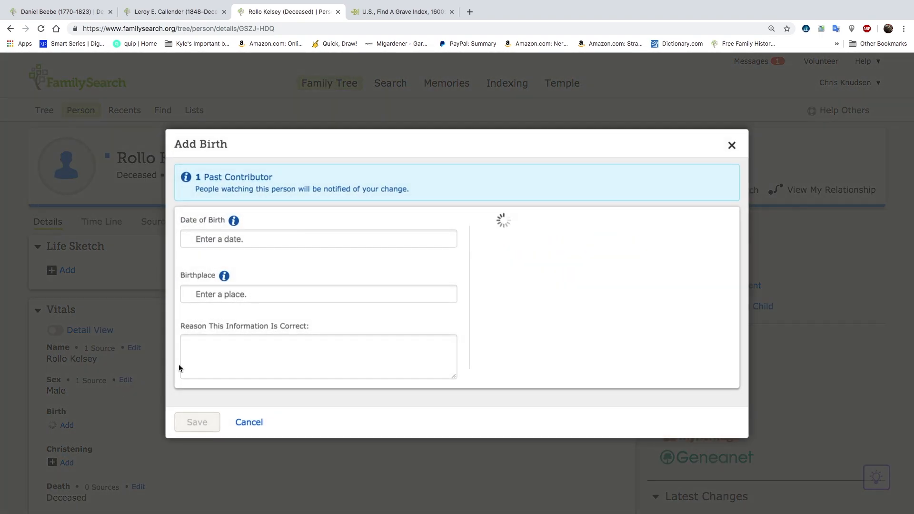
{"action": "left_click", "coordinate": [265, 238]}
{"action": "type", "text": "1877"}
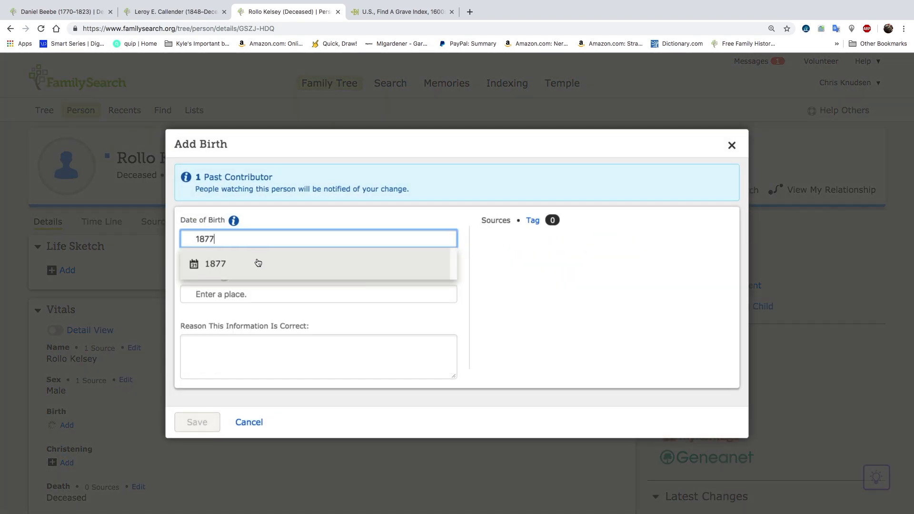
{"action": "left_click", "coordinate": [258, 263]}
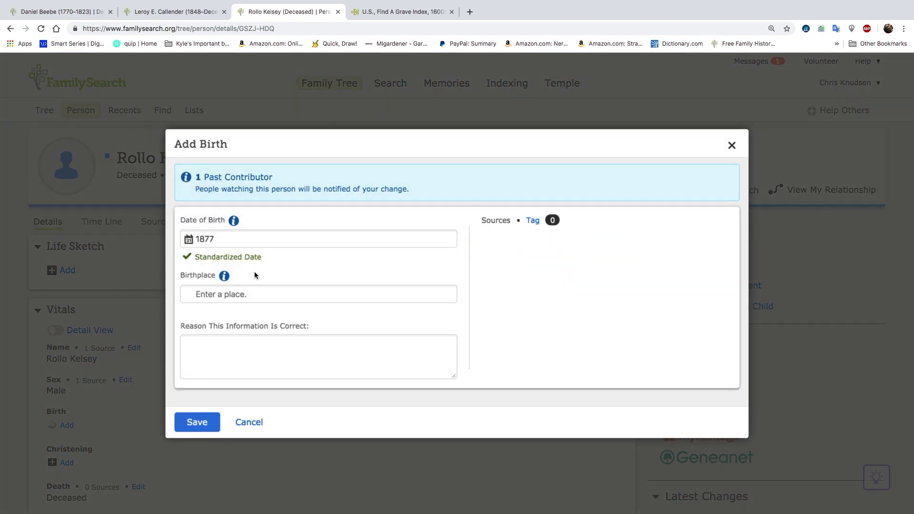
{"action": "left_click", "coordinate": [196, 423]}
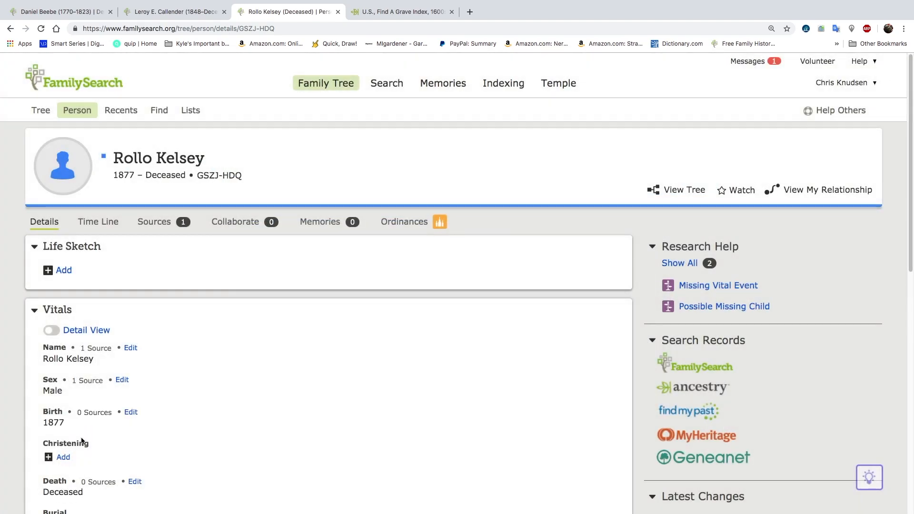
- Set the husband's death to 1909 in New York, United States, keeping the reason "old", and save it
{"action": "left_click", "coordinate": [134, 482]}
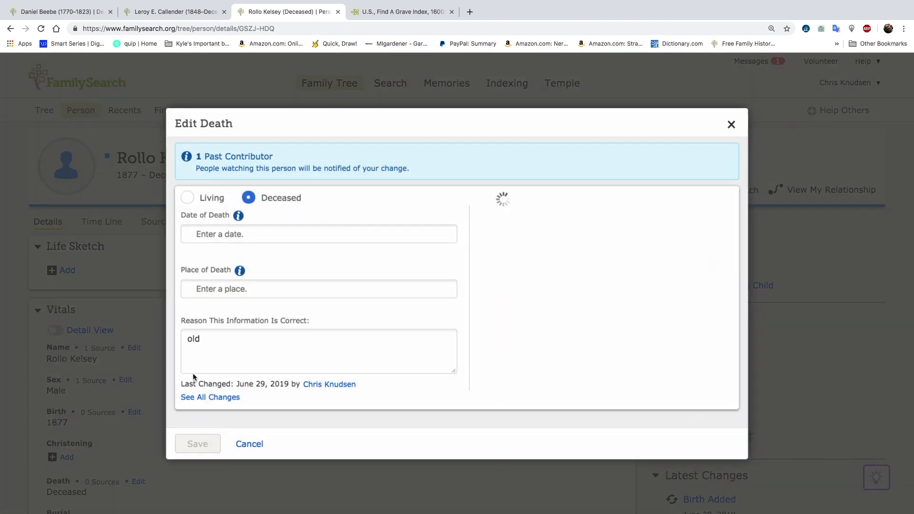
{"action": "left_click", "coordinate": [402, 11]}
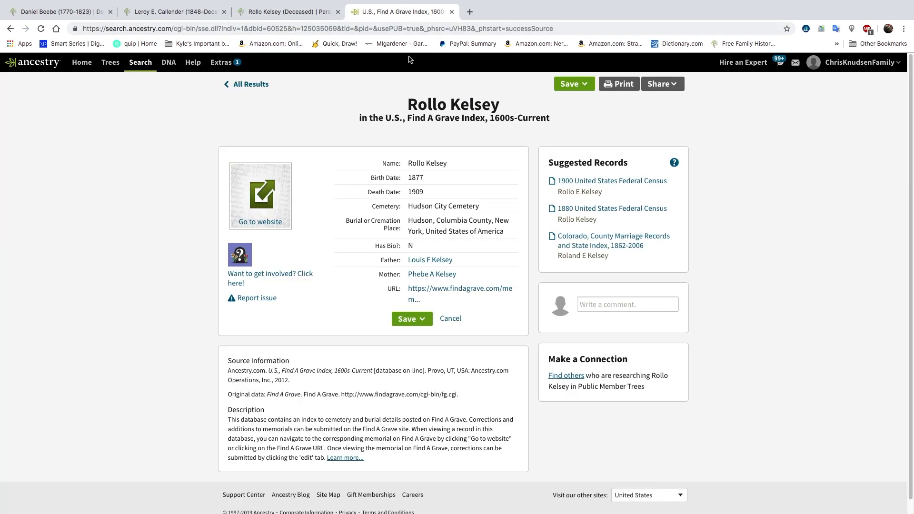
{"action": "left_click", "coordinate": [286, 14]}
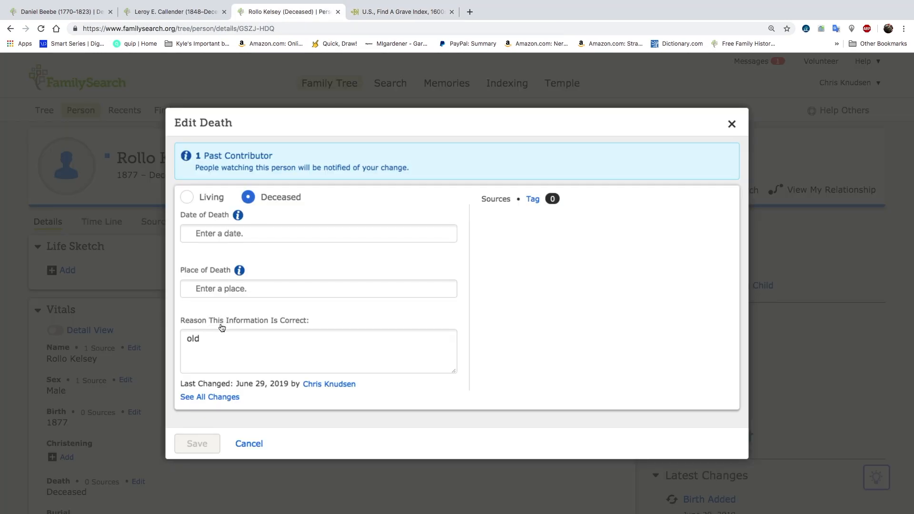
{"action": "left_click", "coordinate": [233, 292]}
{"action": "left_click", "coordinate": [221, 234]}
{"action": "type", "text": "1909"}
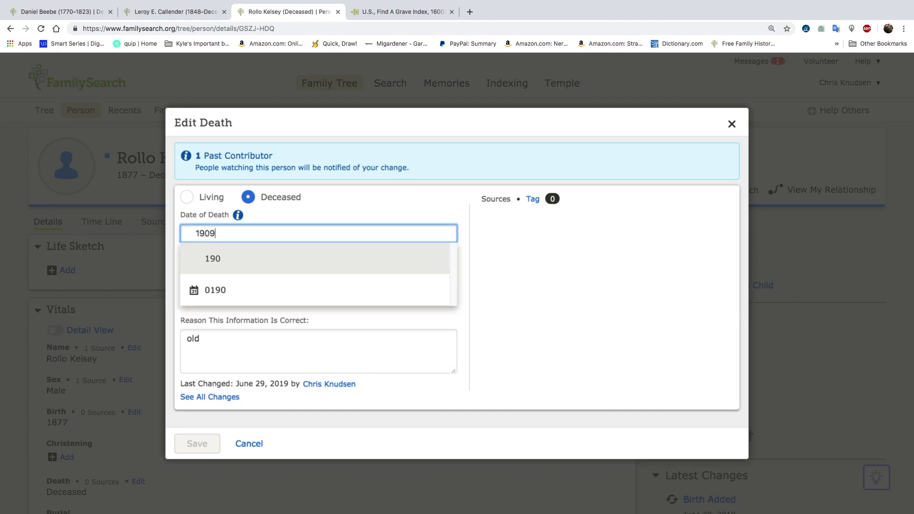
{"action": "left_click", "coordinate": [218, 258]}
{"action": "left_click", "coordinate": [218, 289]}
{"action": "type", "text": "New York"}
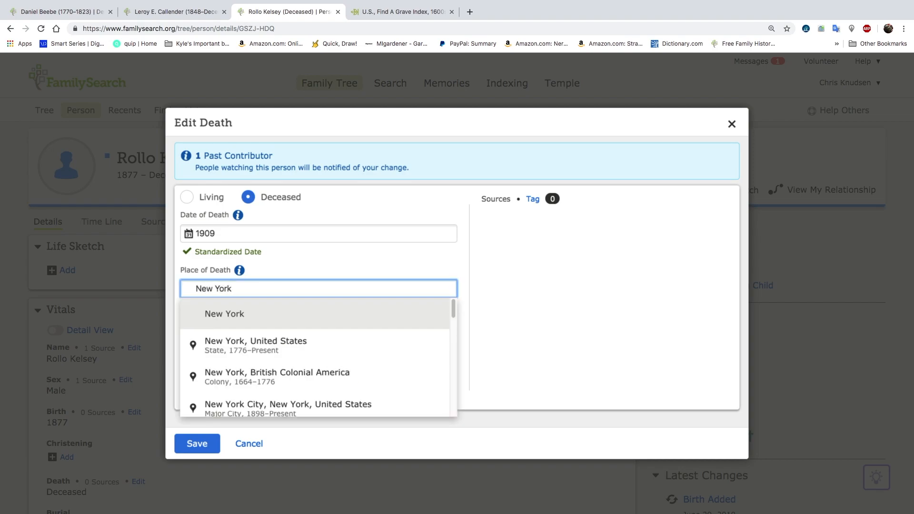
{"action": "left_click", "coordinate": [234, 342]}
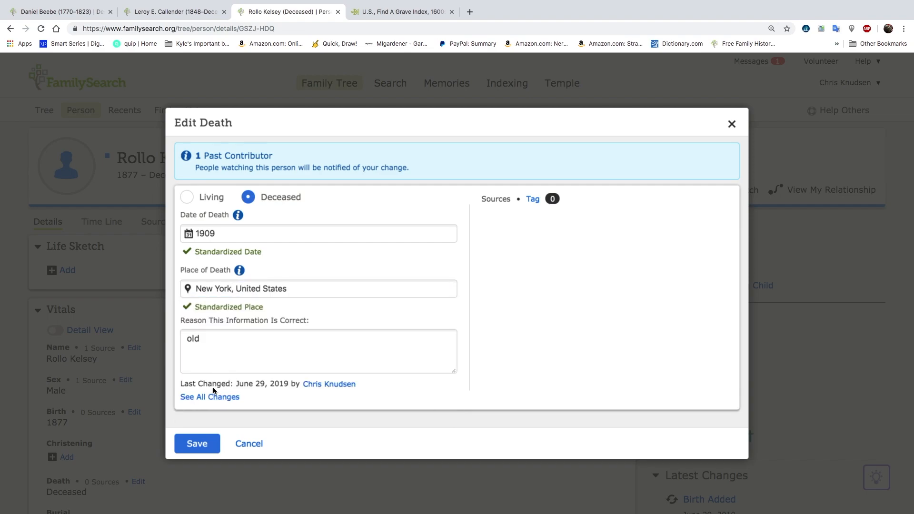
{"action": "left_click", "coordinate": [198, 444]}
{"action": "left_click", "coordinate": [320, 322]}
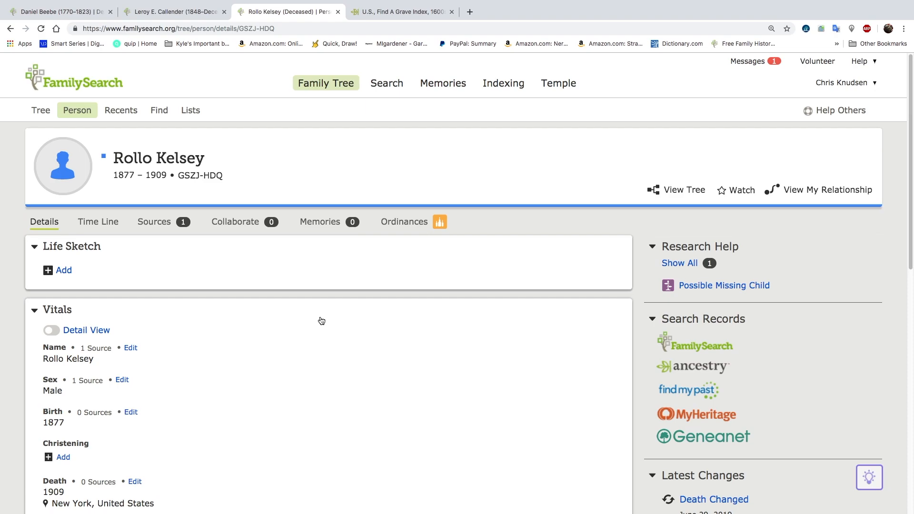
- Open the suggested Colorado, County Marriage Records record on Ancestry and review its marriage date, place and spouse
{"action": "left_click", "coordinate": [422, 15]}
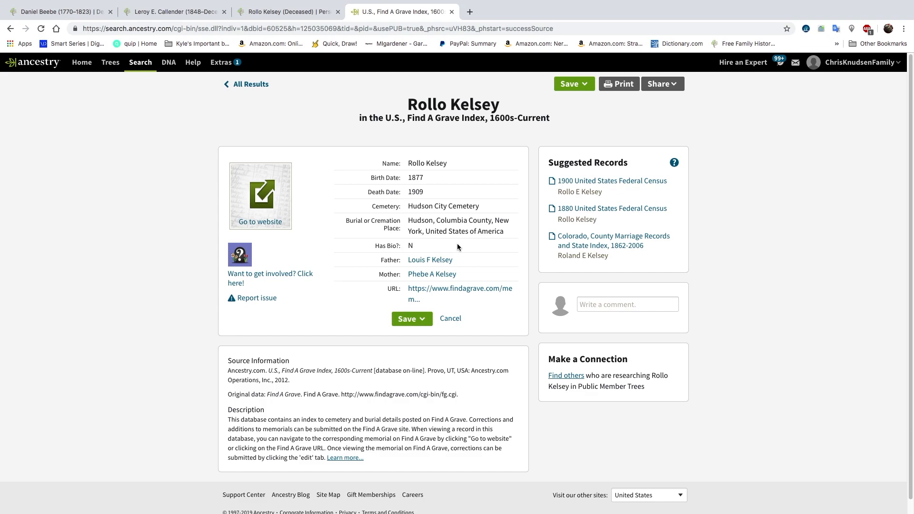
{"action": "left_click", "coordinate": [595, 245]}
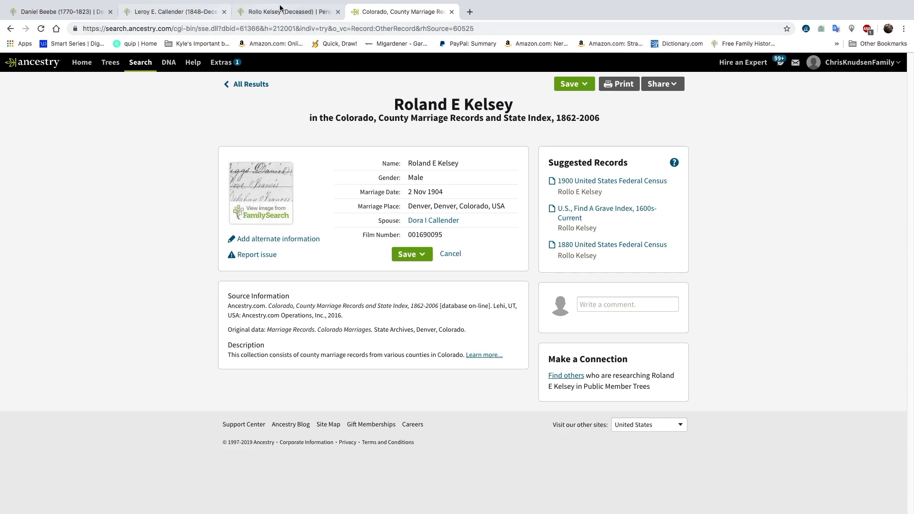
{"action": "mouse_move", "coordinate": [287, 14]}
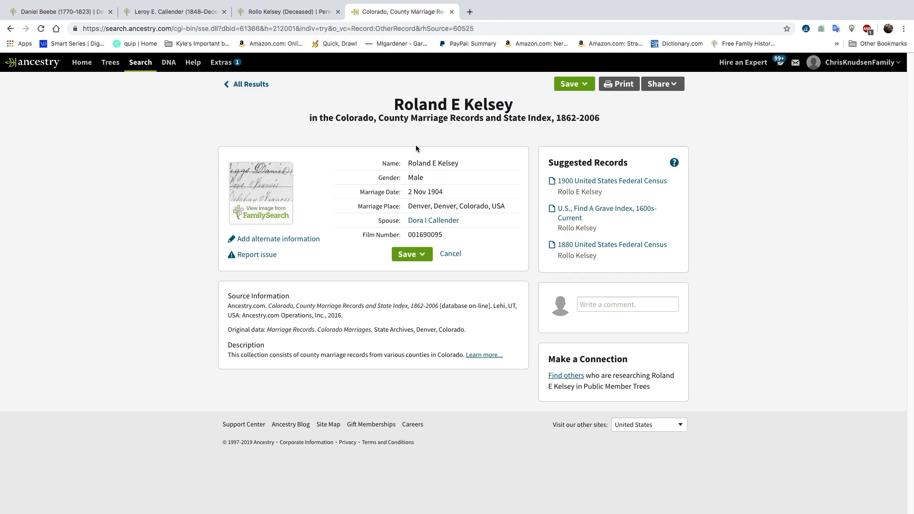
- Search FamilySearch historical records for the husband from his person page and look over the results and search filters
{"action": "left_click", "coordinate": [301, 15]}
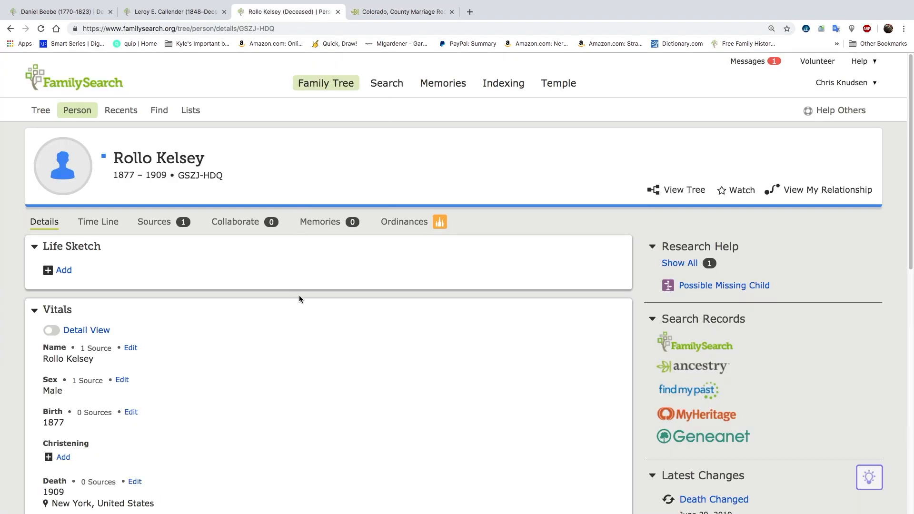
{"action": "left_click", "coordinate": [706, 346]}
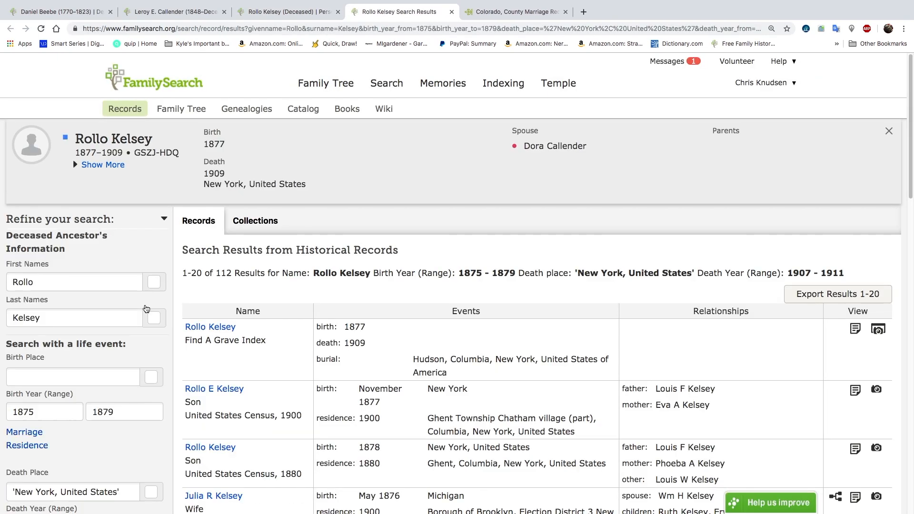
{"action": "scroll", "coordinate": [103, 373], "scroll_direction": "down", "scroll_amount": 3}
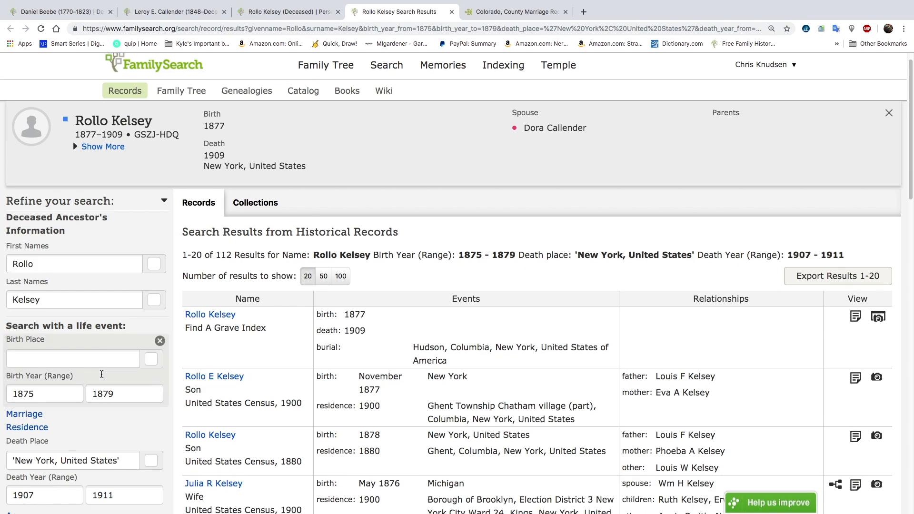
- Refine the husband's historical records search with marriage place colorado and marriage year from 1904, and look over the results
{"action": "left_click", "coordinate": [31, 362]}
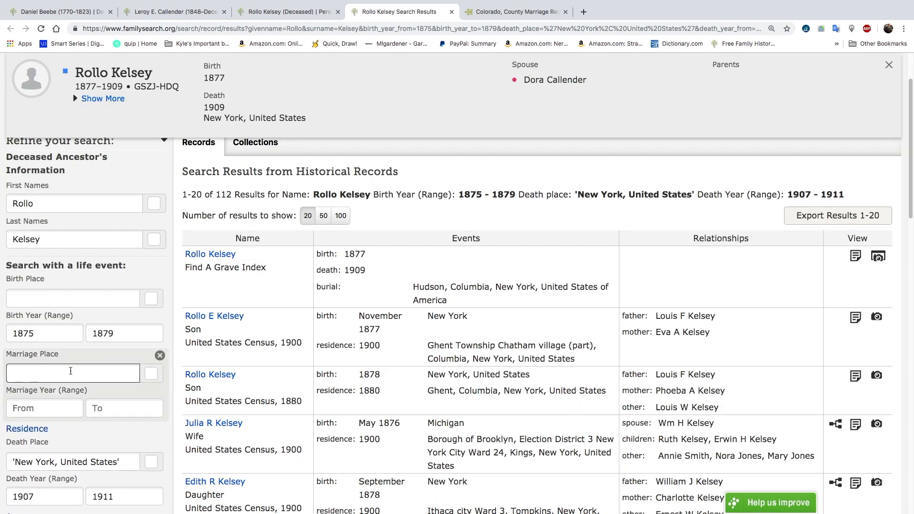
{"action": "type", "text": "colorado"}
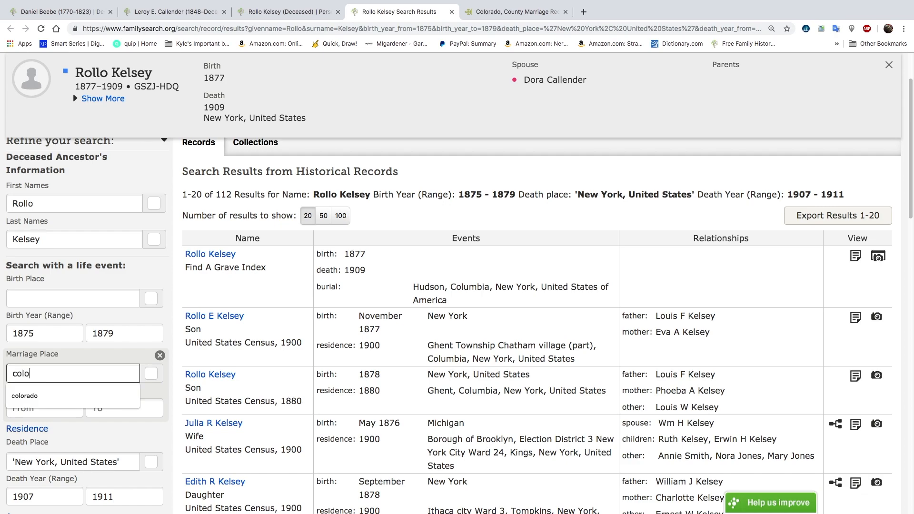
{"action": "key", "text": "Tab"}
{"action": "key", "text": "Tab"}
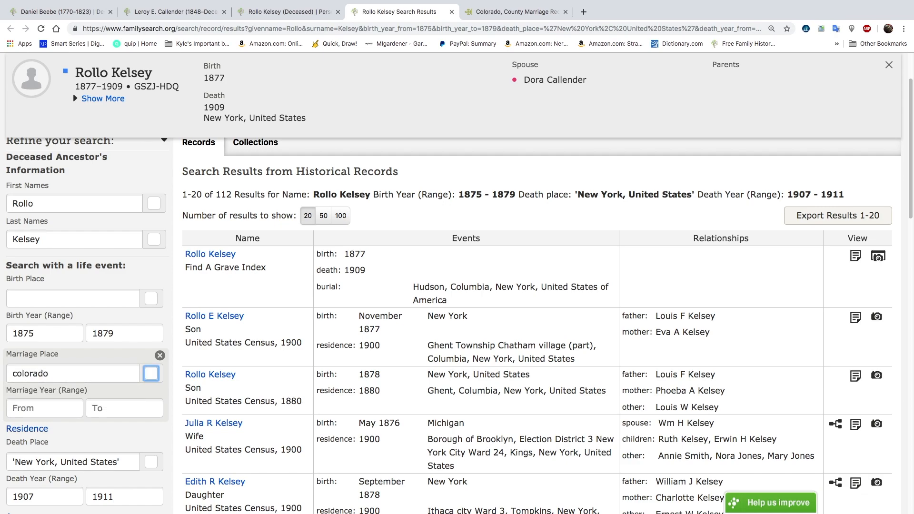
{"action": "type", "text": "1904"}
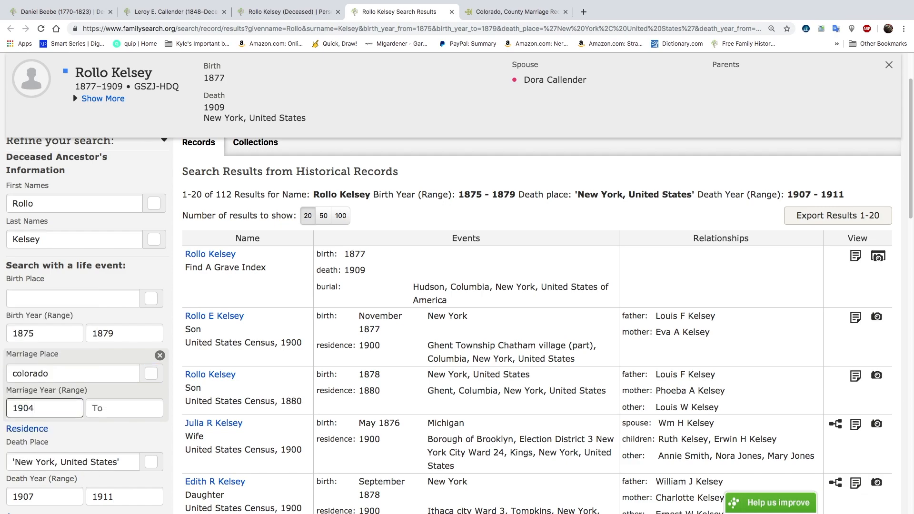
{"action": "key", "text": "Return"}
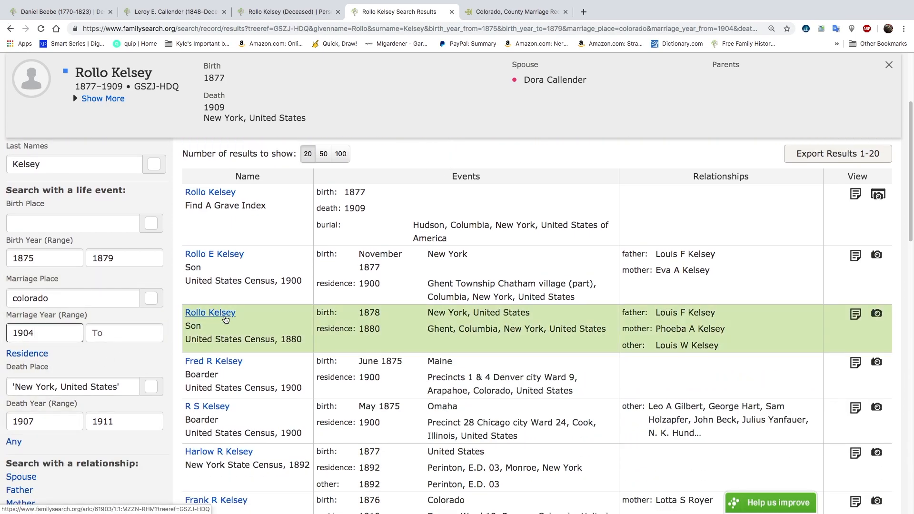
{"action": "scroll", "coordinate": [256, 346], "scroll_direction": "down", "scroll_amount": 2}
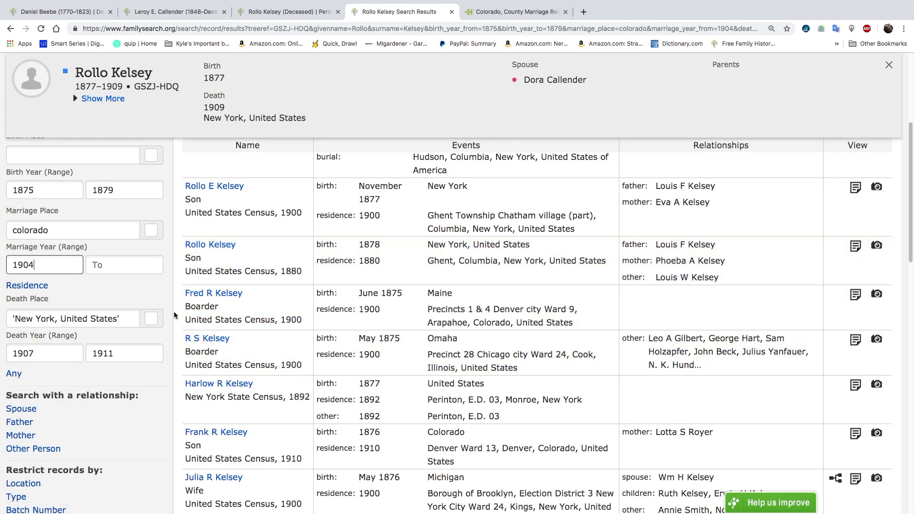
{"action": "left_click", "coordinate": [60, 231]}
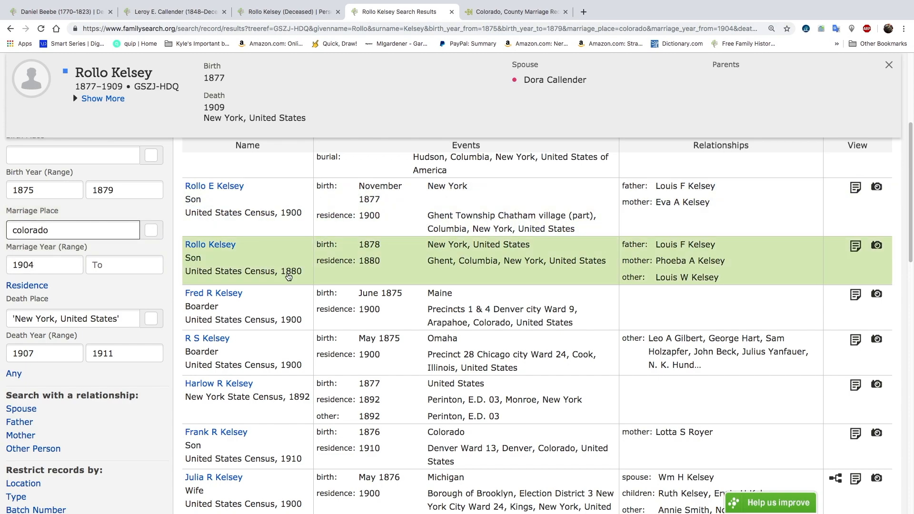
- Open the husband's United States Census, 1880 record from the results and attach it to him, including the 1880 Ghent residence
{"action": "left_click", "coordinate": [224, 245]}
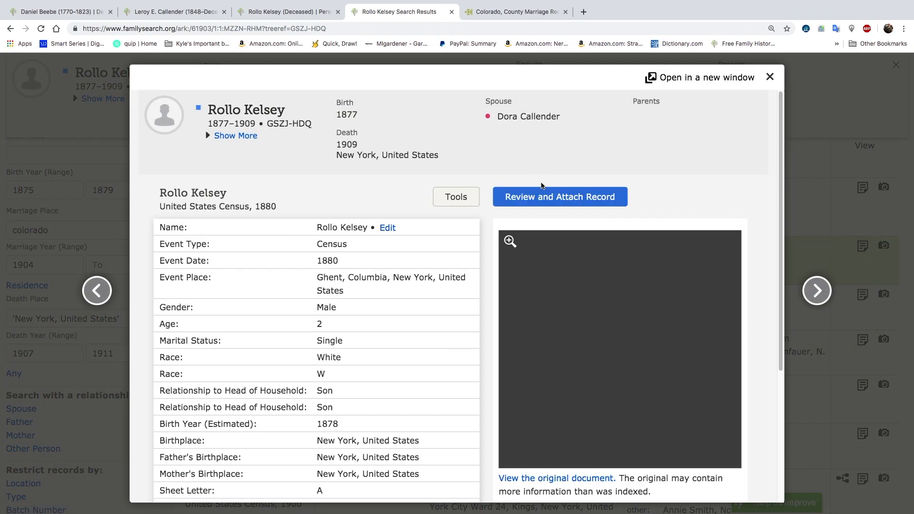
{"action": "left_click", "coordinate": [562, 197]}
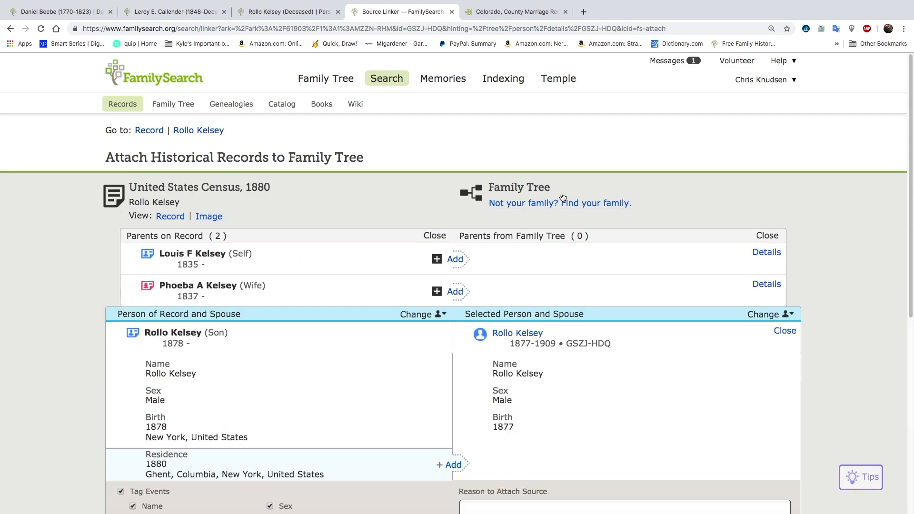
{"action": "scroll", "coordinate": [469, 427], "scroll_direction": "down", "scroll_amount": 1}
{"action": "left_click", "coordinate": [451, 449]}
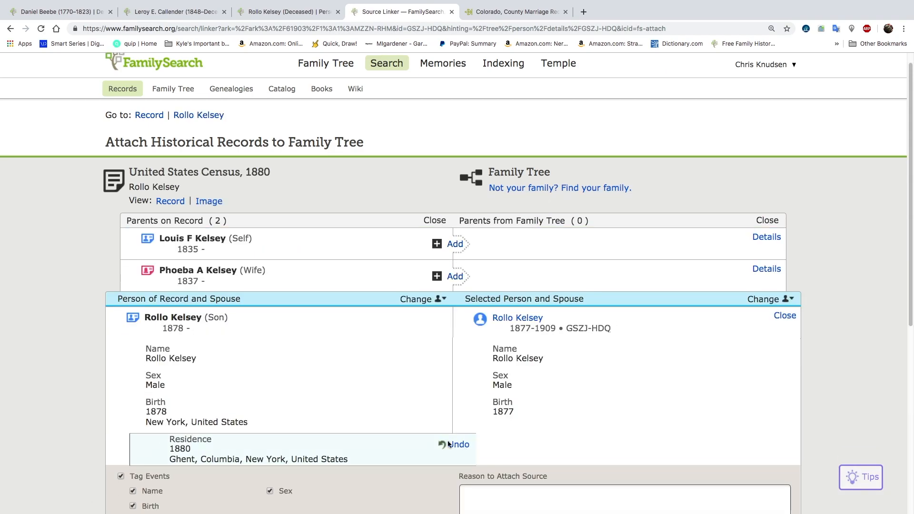
{"action": "scroll", "coordinate": [413, 388], "scroll_direction": "down", "scroll_amount": 5}
{"action": "left_click", "coordinate": [640, 471]}
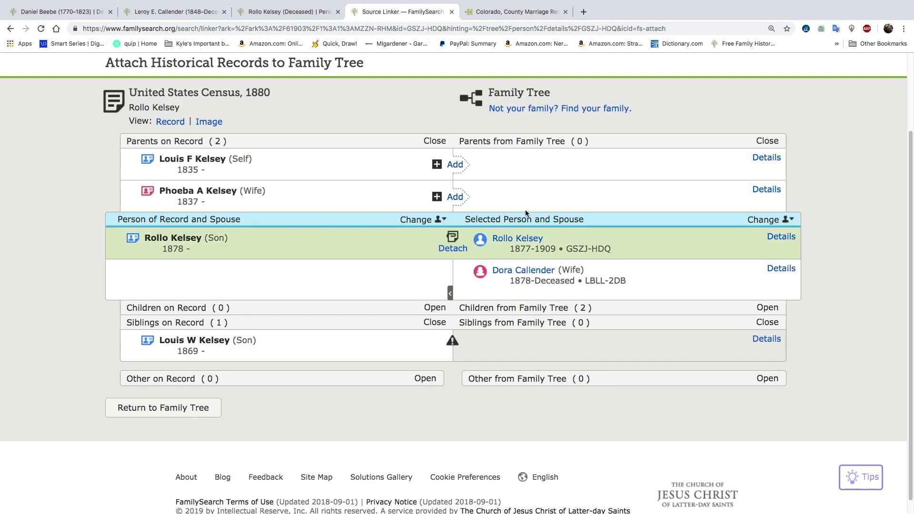
- Add the father from the 1880 census as a new person and attach the record to him with the 1880 residence
{"action": "left_click", "coordinate": [455, 165]}
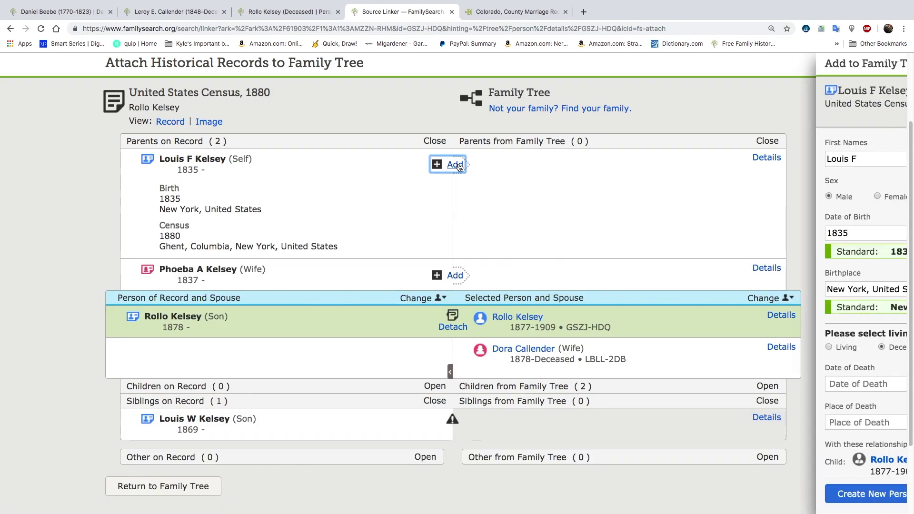
{"action": "left_click", "coordinate": [672, 495]}
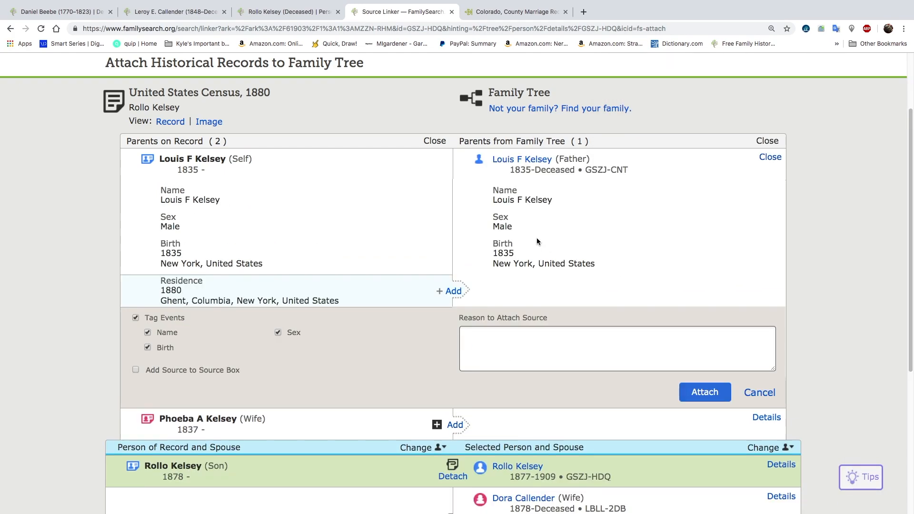
{"action": "left_click", "coordinate": [449, 291]}
{"action": "left_click", "coordinate": [697, 393]}
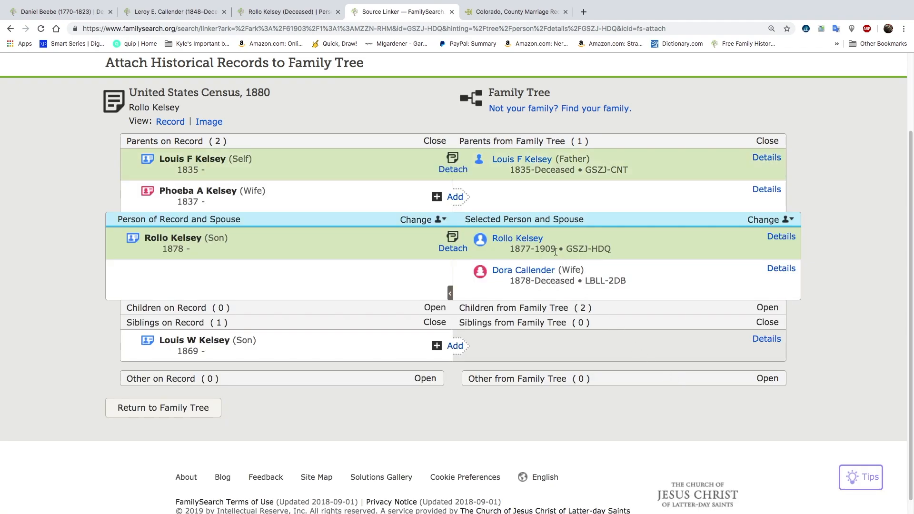
- After checking the Ancestry marriage record, add the census mother as a new person and attach the record with her 1880 residence
{"action": "left_click", "coordinate": [527, 13]}
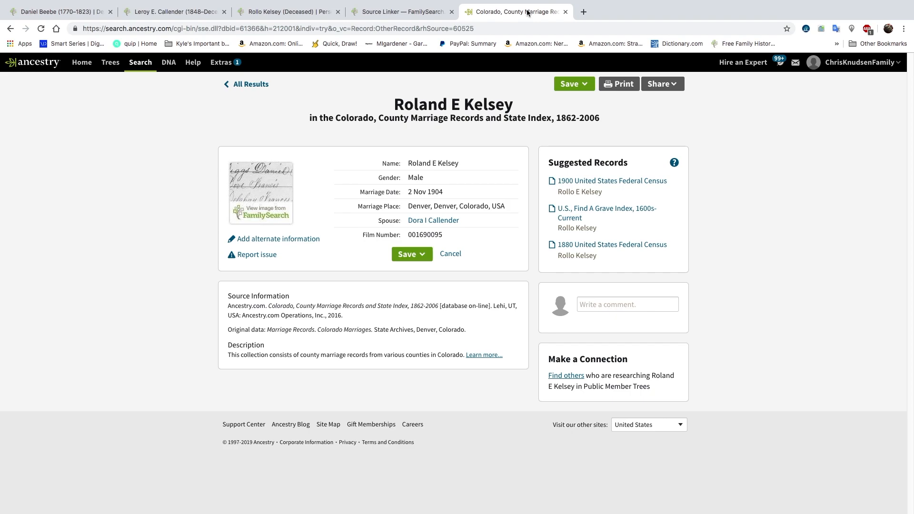
{"action": "left_click", "coordinate": [413, 15]}
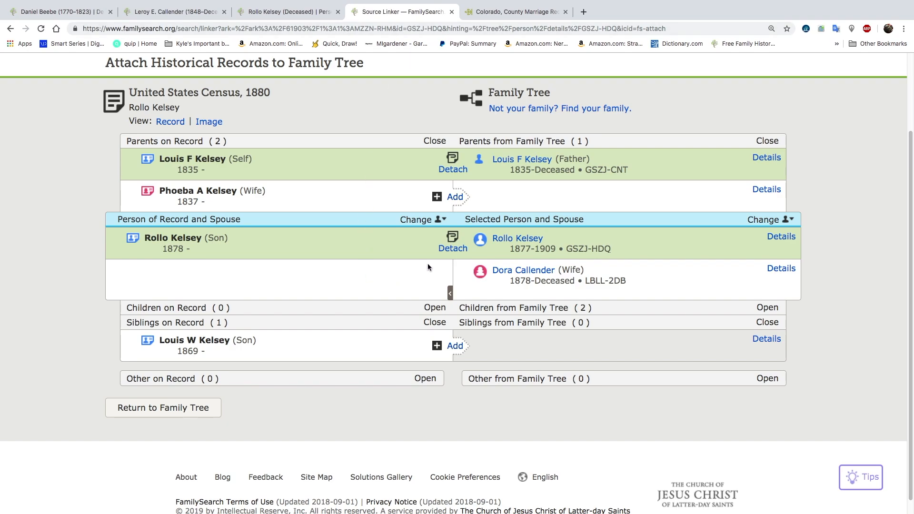
{"action": "left_click", "coordinate": [452, 197]}
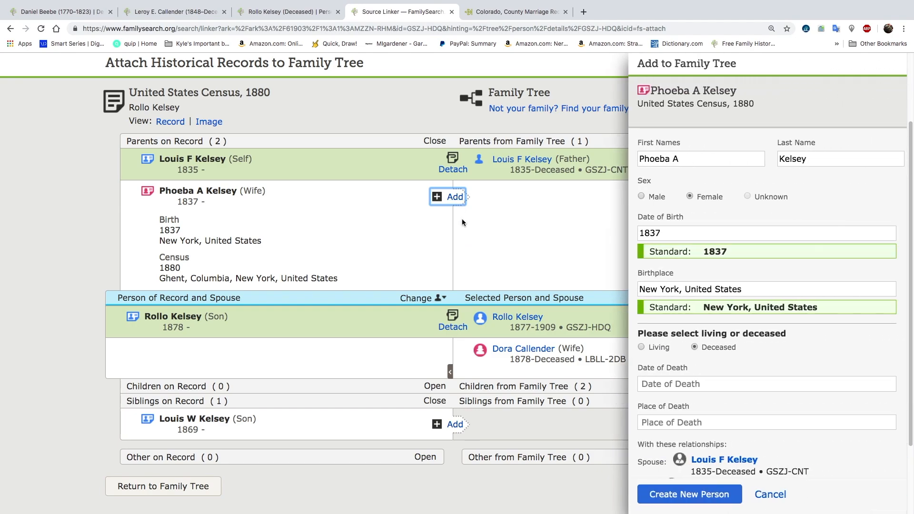
{"action": "left_click", "coordinate": [685, 494]}
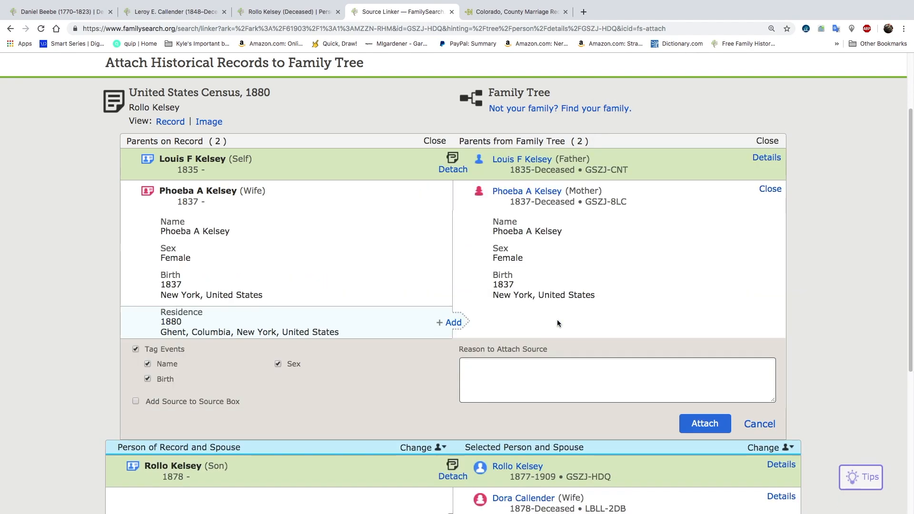
{"action": "left_click", "coordinate": [452, 323]}
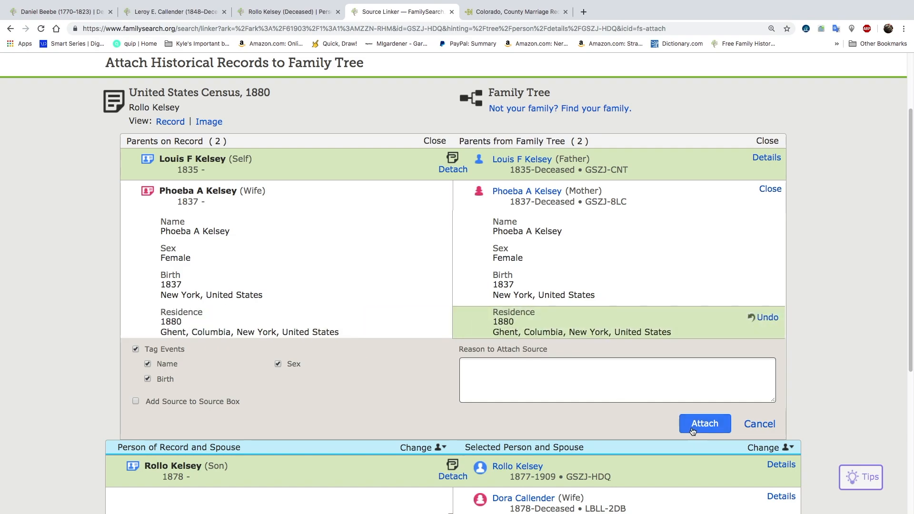
{"action": "left_click", "coordinate": [692, 429]}
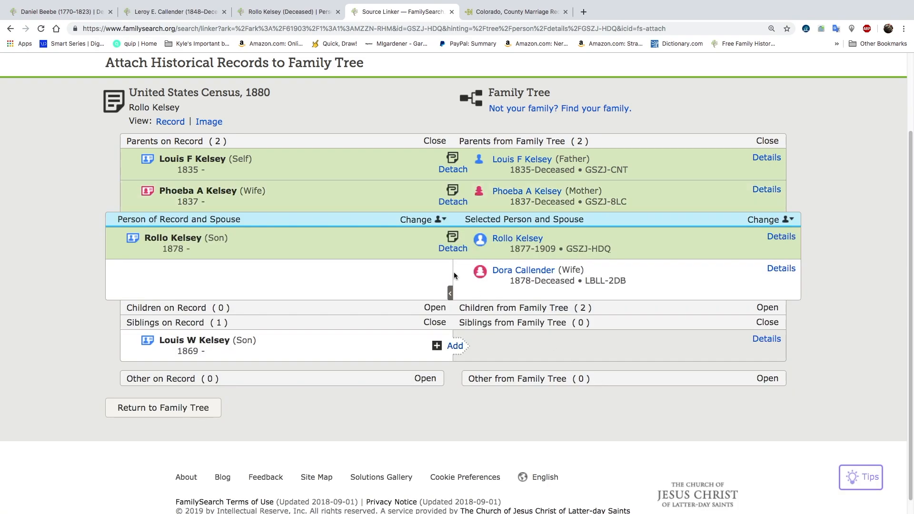
- Add the brother born in 1869 as a new person and attach the 1880 census to him with the residence
{"action": "left_click", "coordinate": [455, 346]}
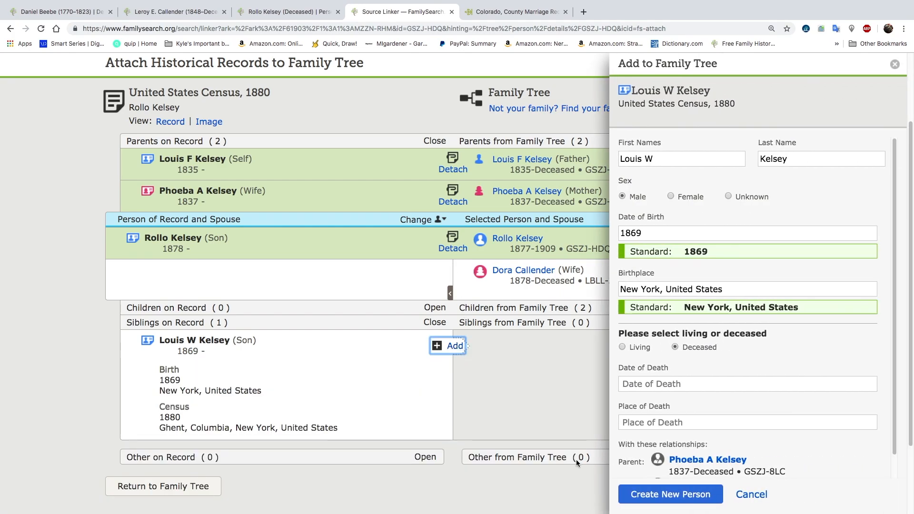
{"action": "left_click", "coordinate": [644, 495]}
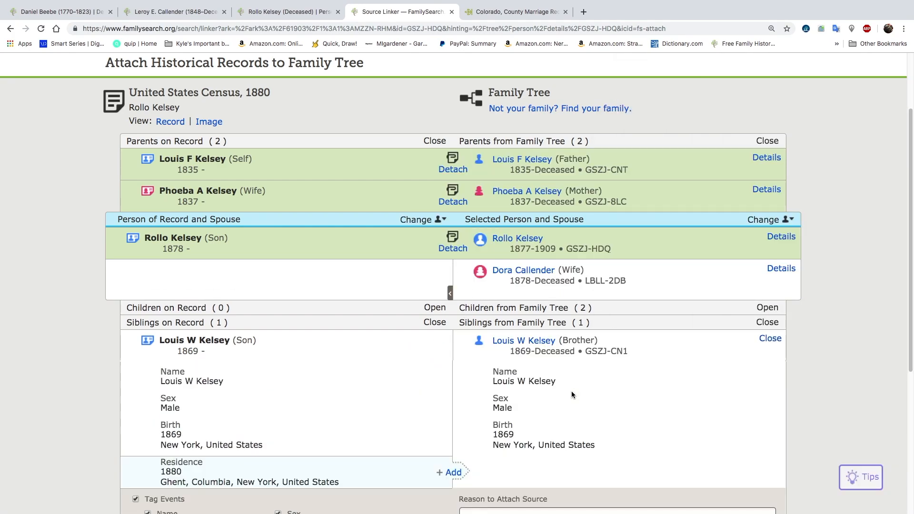
{"action": "left_click", "coordinate": [446, 472]}
{"action": "scroll", "coordinate": [439, 415], "scroll_direction": "down", "scroll_amount": 2}
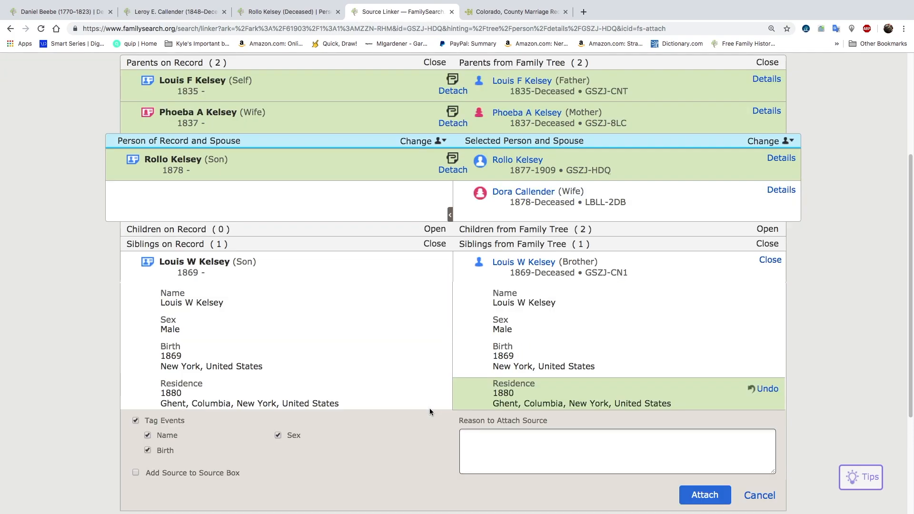
{"action": "left_click", "coordinate": [705, 495]}
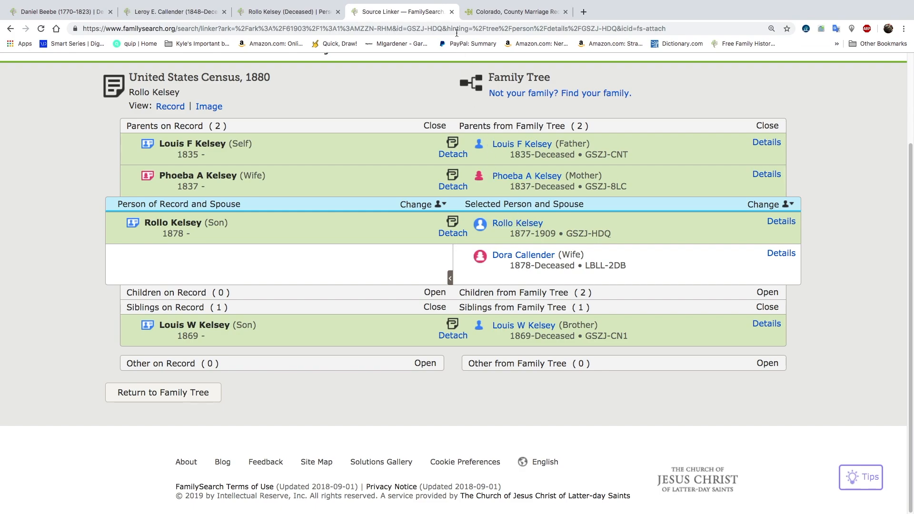
- Compare the husband's name with the Ancestry marriage record, close the 1880 census attachment page and return to his person page
{"action": "left_click", "coordinate": [306, 14]}
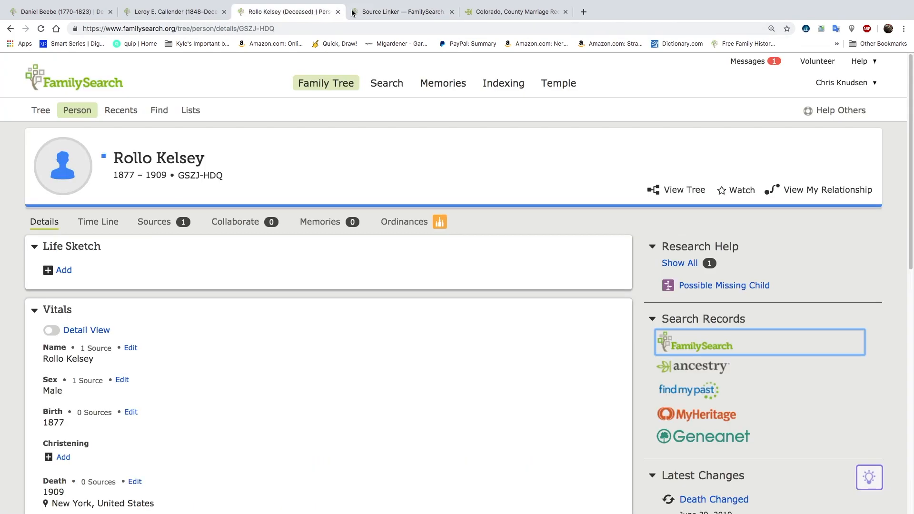
{"action": "left_click", "coordinate": [378, 14]}
{"action": "left_click", "coordinate": [489, 12]}
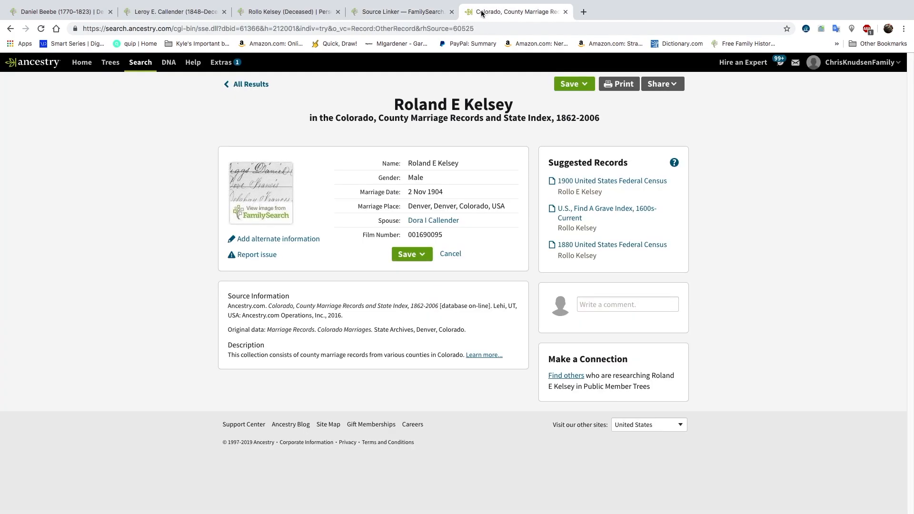
{"action": "left_click", "coordinate": [409, 13]}
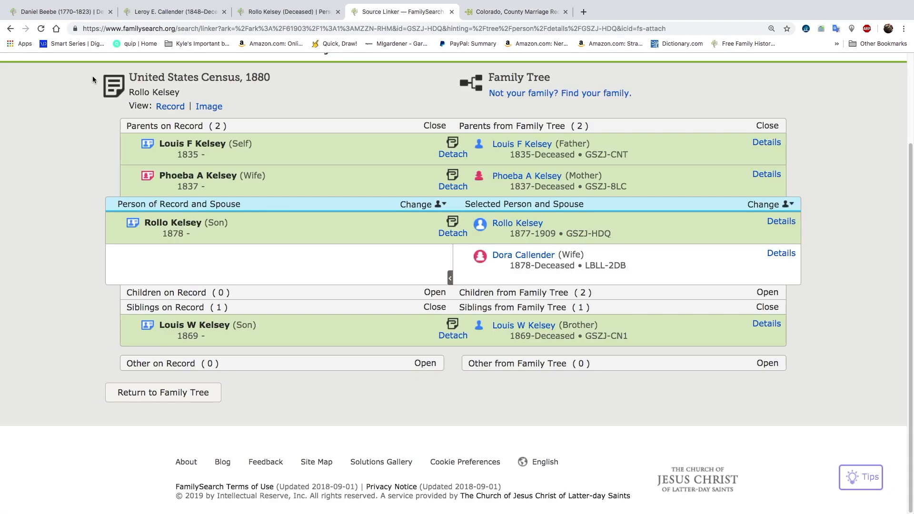
{"action": "left_click", "coordinate": [452, 12]}
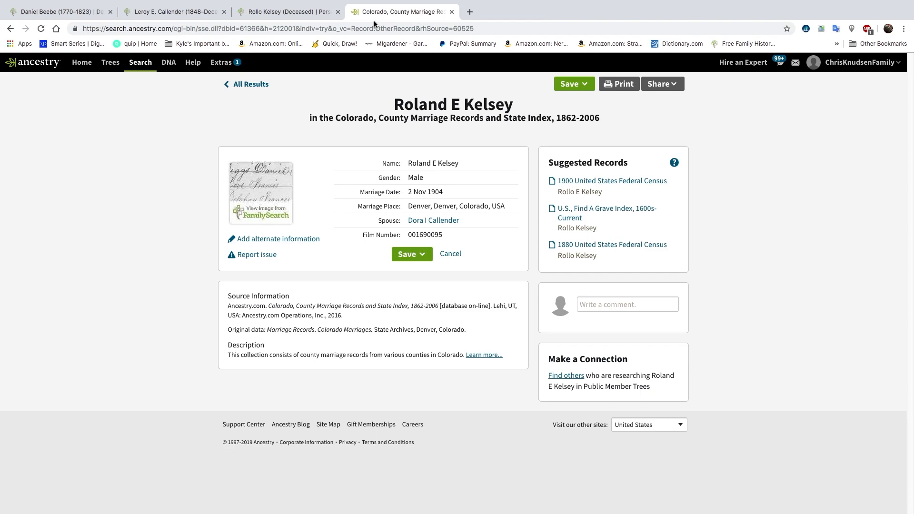
{"action": "left_click", "coordinate": [314, 16]}
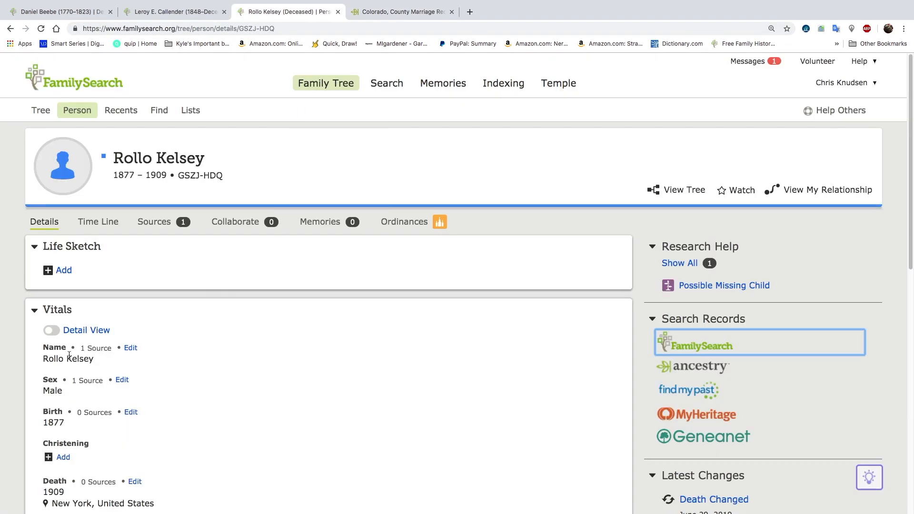
- Change the husband's first name to its full form, based on the marriage record, and save it
{"action": "left_click", "coordinate": [132, 349]}
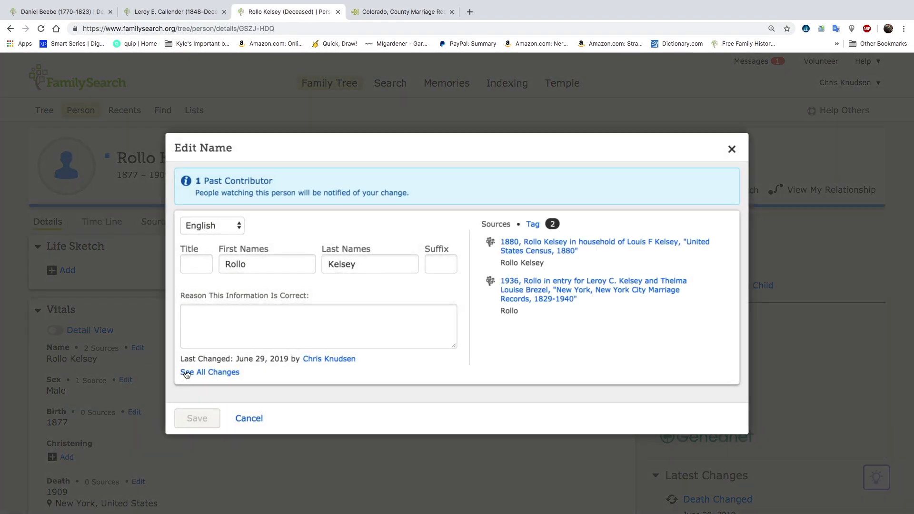
{"action": "left_click", "coordinate": [252, 273]}
{"action": "key", "text": "BackSpace"}
{"action": "type", "text": "a"}
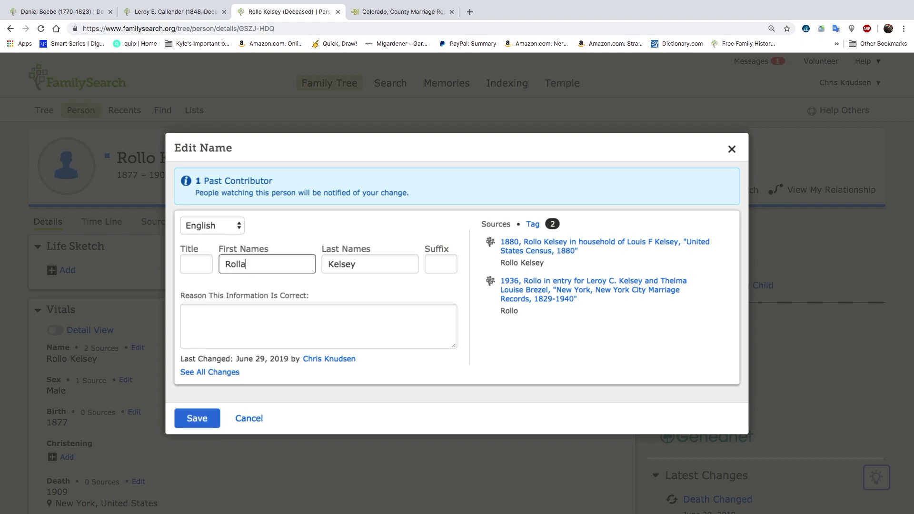
{"action": "left_click", "coordinate": [199, 419]}
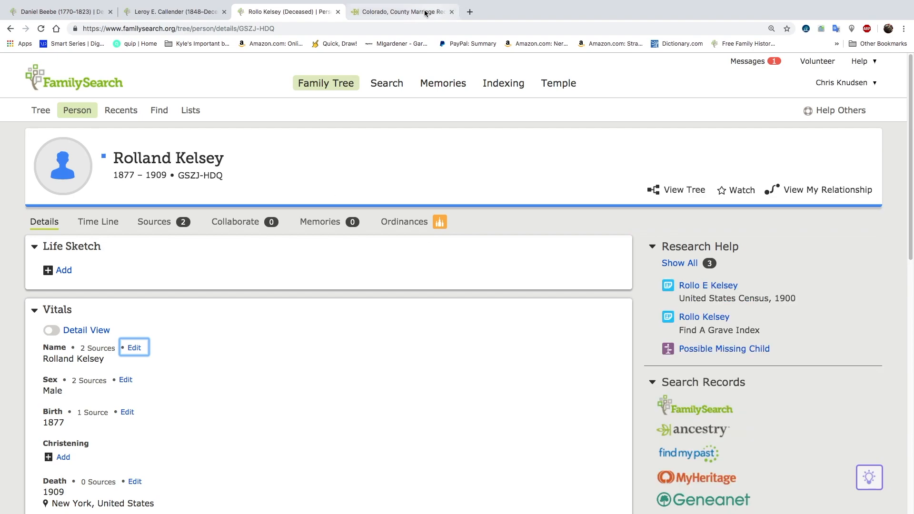
- Review the husband's details and family members, and compare them with his Ancestry marriage record
{"action": "left_click", "coordinate": [419, 12]}
{"action": "left_click", "coordinate": [311, 15]}
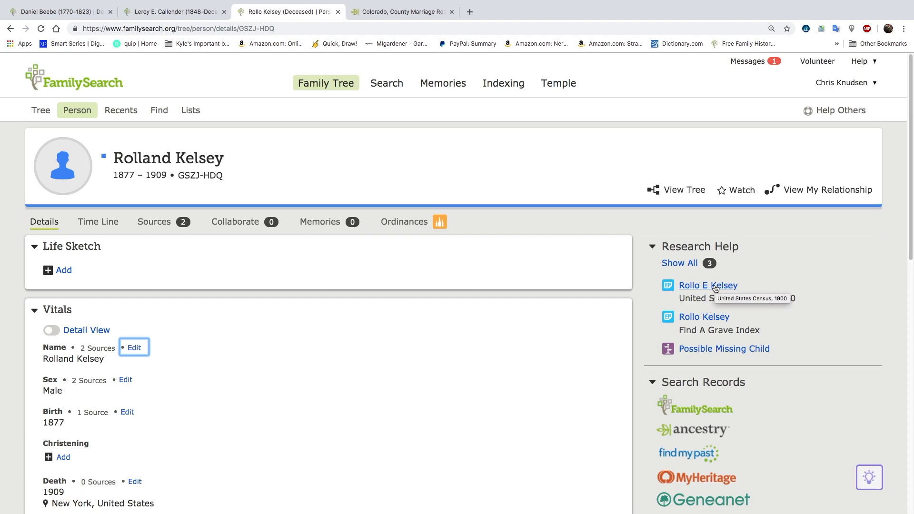
{"action": "scroll", "coordinate": [488, 339], "scroll_direction": "down", "scroll_amount": 3}
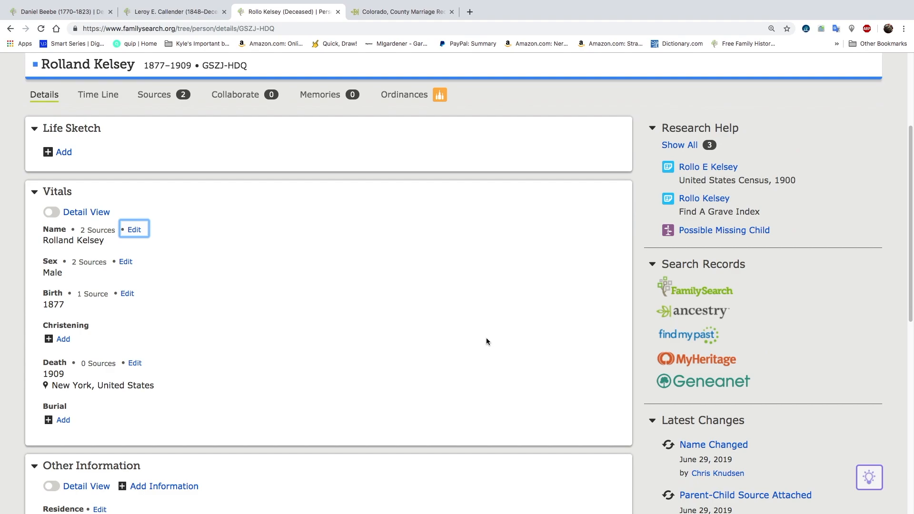
{"action": "scroll", "coordinate": [487, 342], "scroll_direction": "down", "scroll_amount": 5}
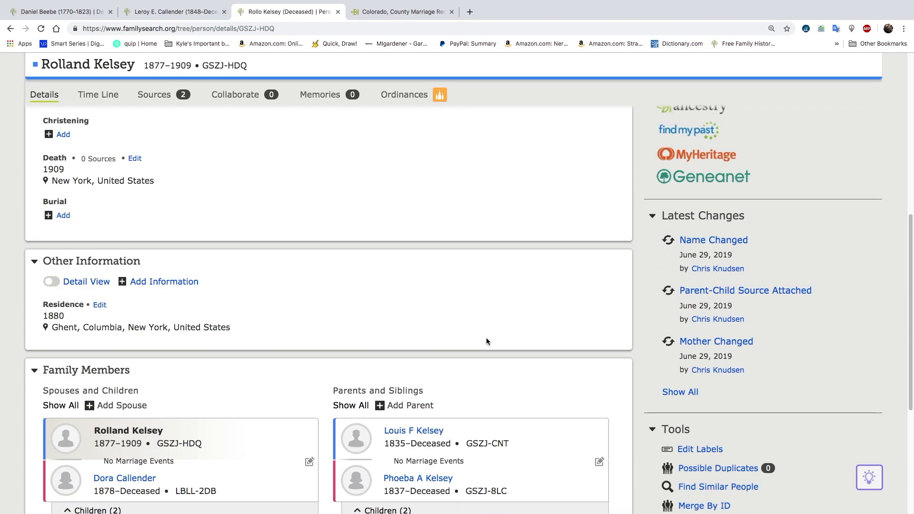
{"action": "left_click", "coordinate": [402, 11]}
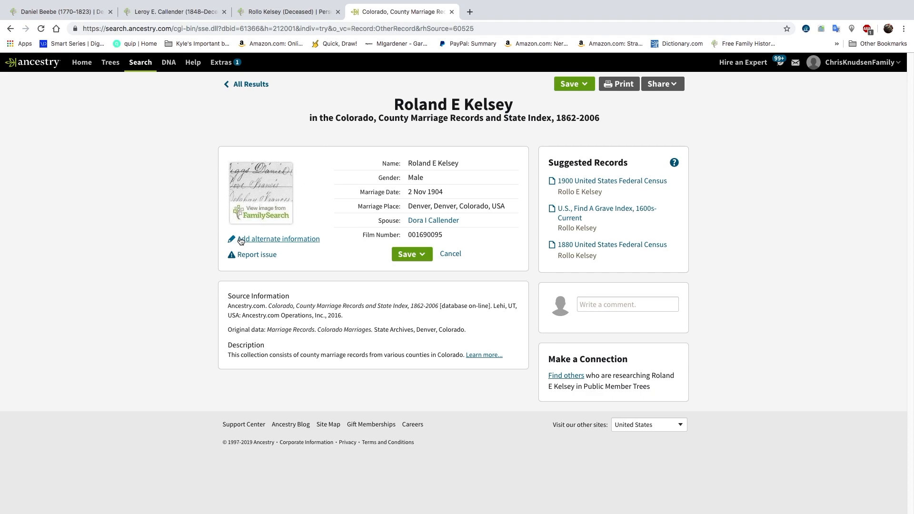
{"action": "left_click", "coordinate": [313, 14]}
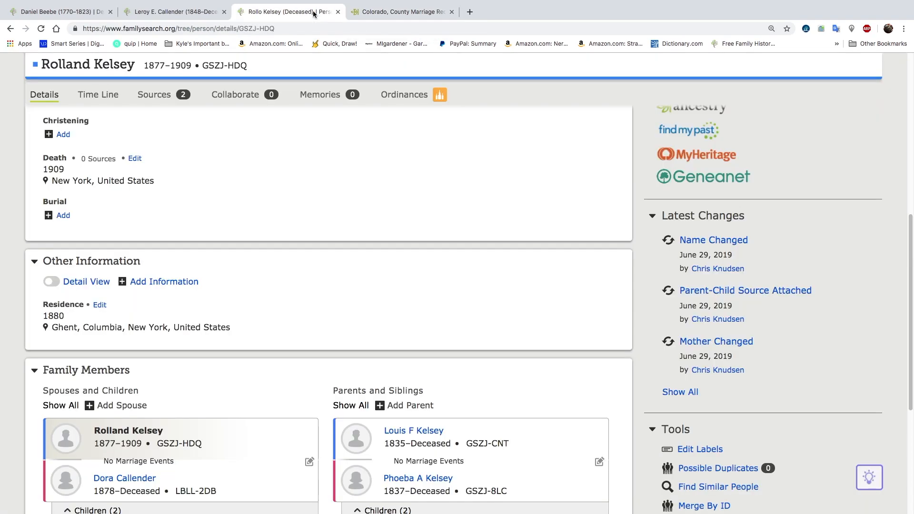
- Search FamilySearch's historical records for the husband, adding a marriage in Denver, Colorado, from 1904 to 1904, based on the Ancestry record
{"action": "scroll", "coordinate": [576, 303], "scroll_direction": "up", "scroll_amount": 3}
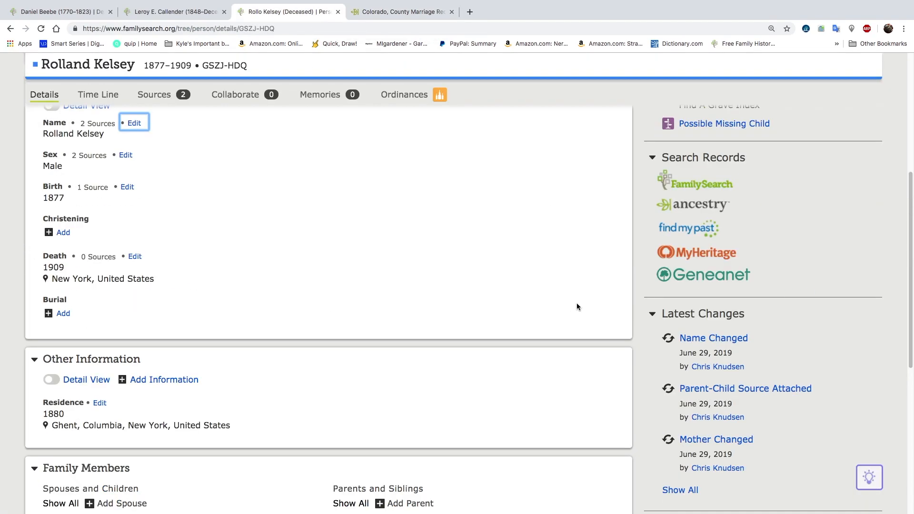
{"action": "left_click", "coordinate": [697, 184]}
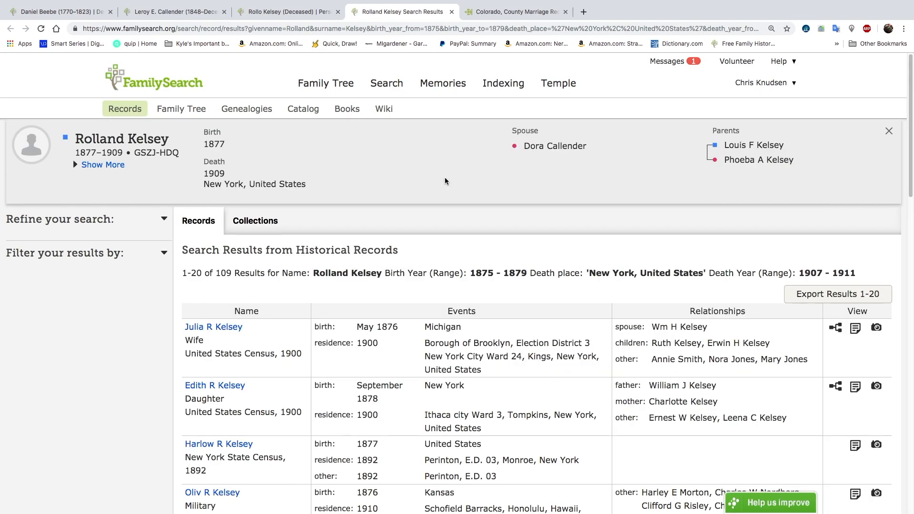
{"action": "left_click", "coordinate": [493, 16]}
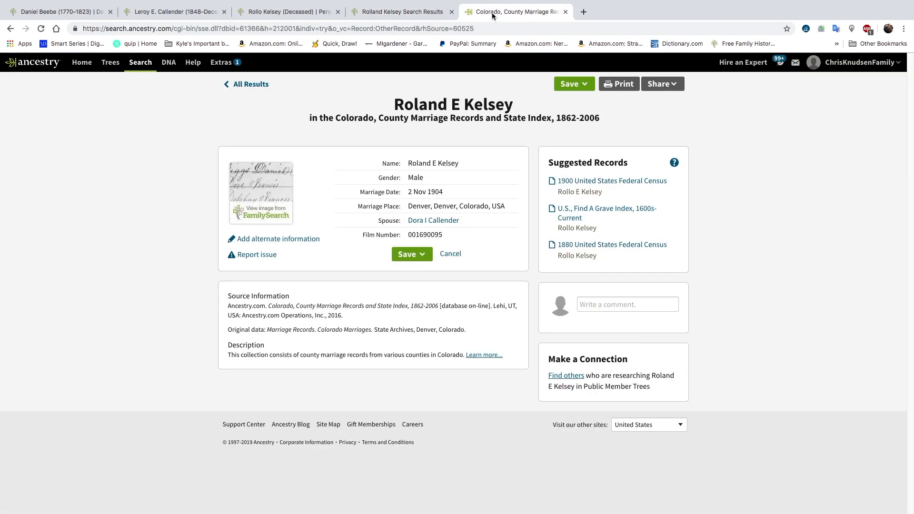
{"action": "left_click", "coordinate": [408, 16]}
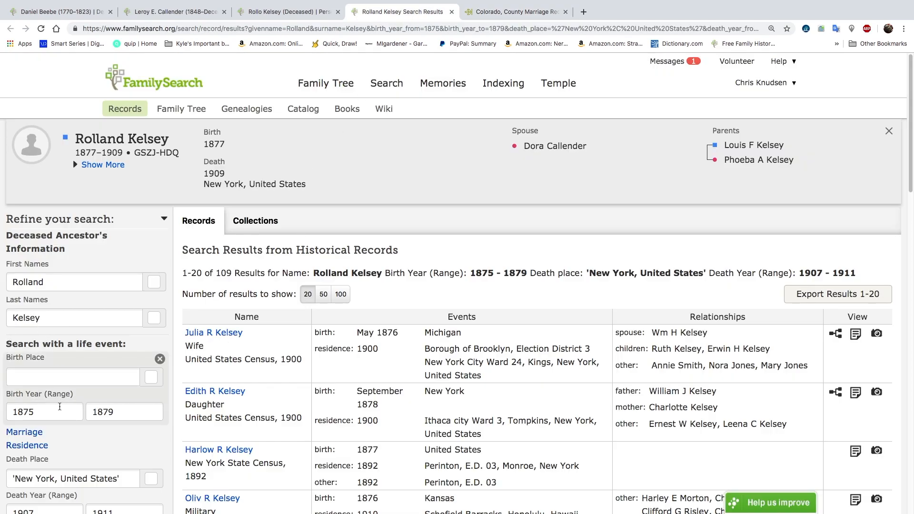
{"action": "scroll", "coordinate": [58, 430], "scroll_direction": "down", "scroll_amount": 2}
{"action": "left_click", "coordinate": [36, 367]}
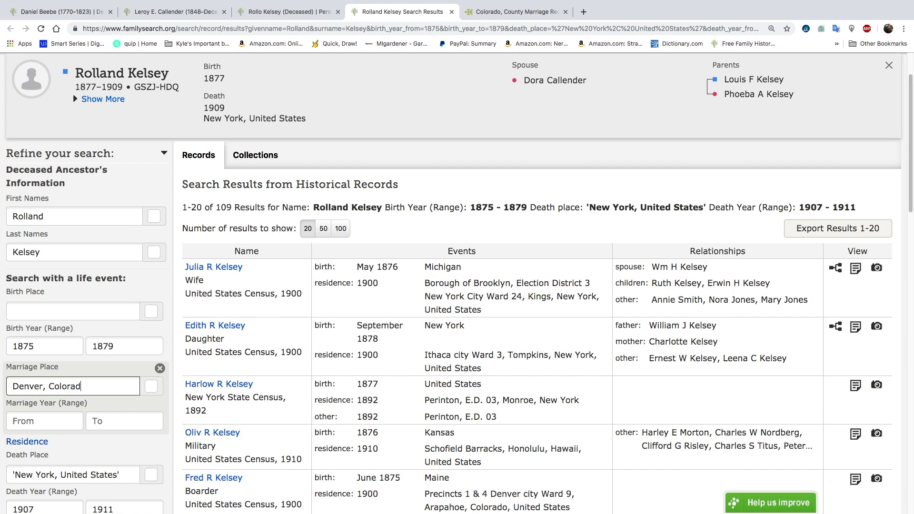
{"action": "left_click", "coordinate": [44, 421]}
{"action": "type", "text": "1904"}
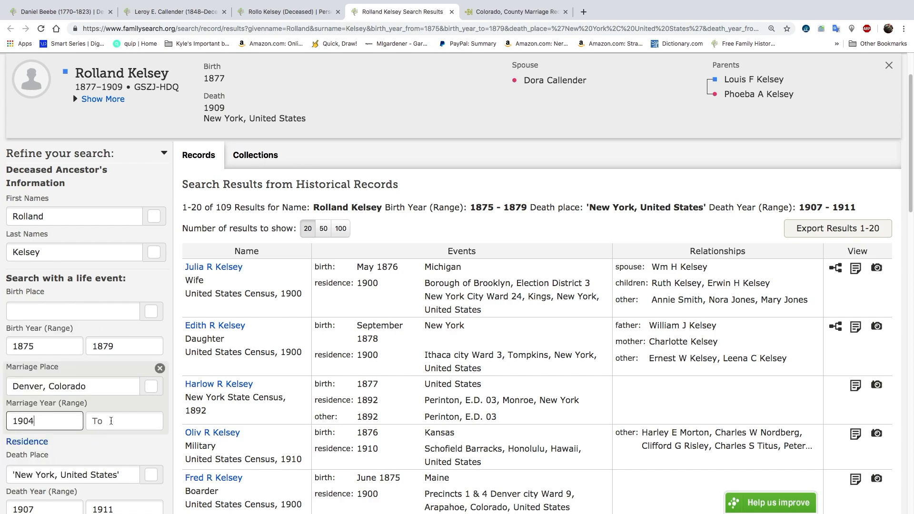
{"action": "key", "text": "Tab"}
{"action": "type", "text": "1904"}
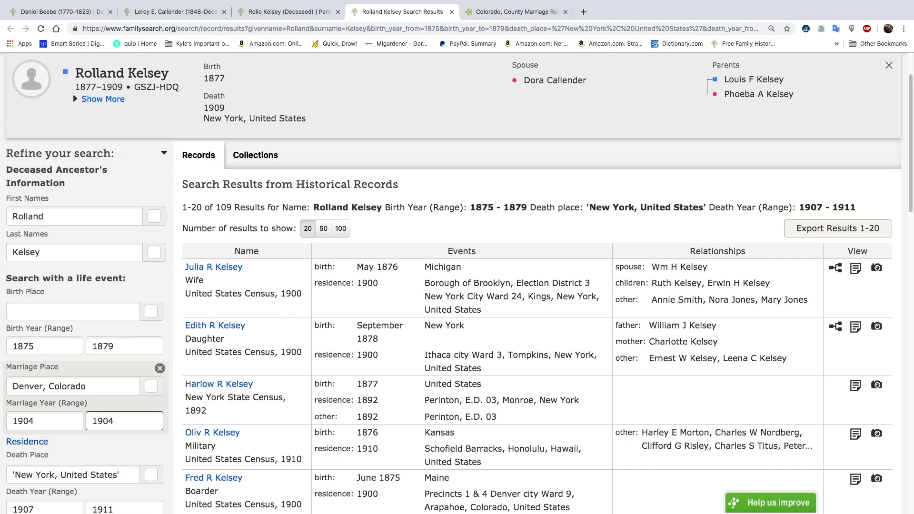
{"action": "scroll", "coordinate": [151, 383], "scroll_direction": "down", "scroll_amount": 2}
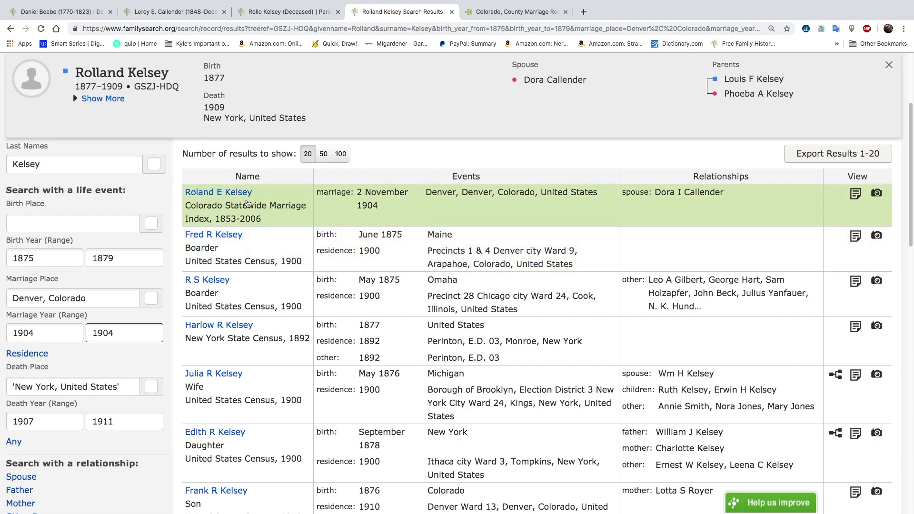
- Open the matching Colorado Statewide Marriage Index result and attach the record to the husband
{"action": "left_click", "coordinate": [229, 193]}
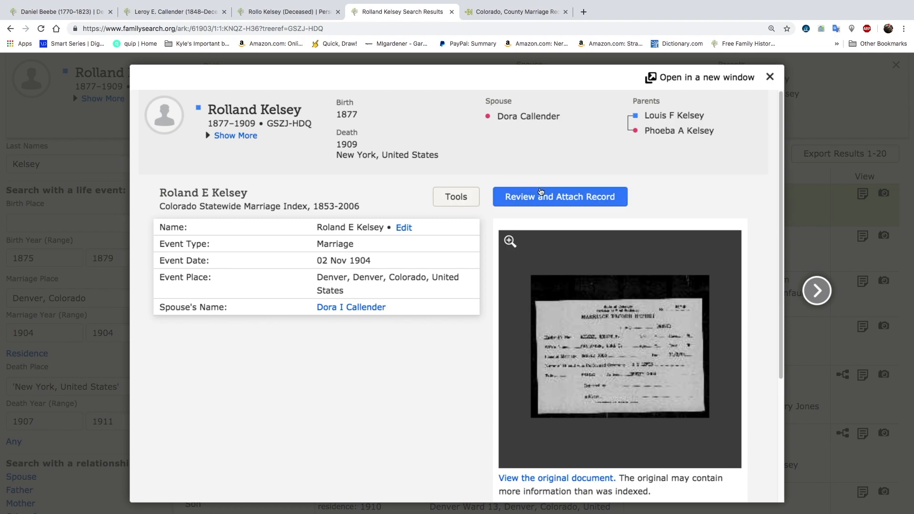
{"action": "left_click", "coordinate": [559, 198]}
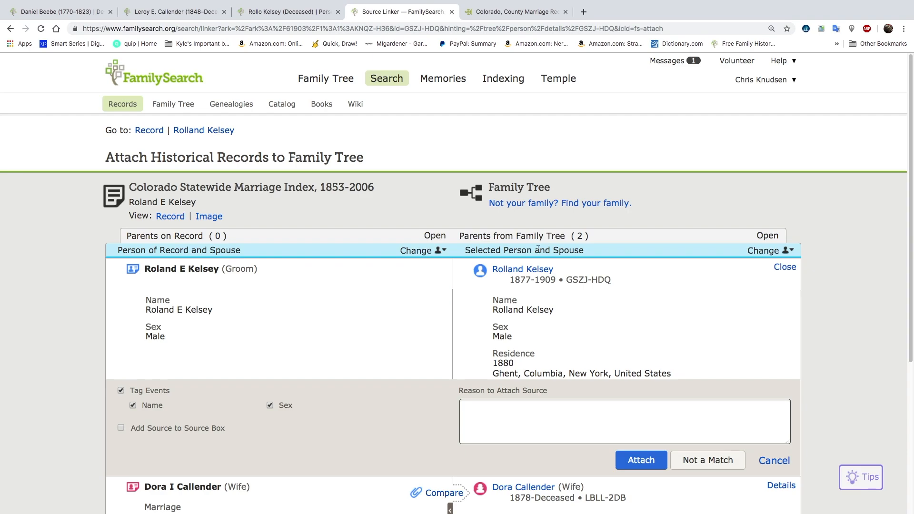
{"action": "left_click", "coordinate": [625, 460]}
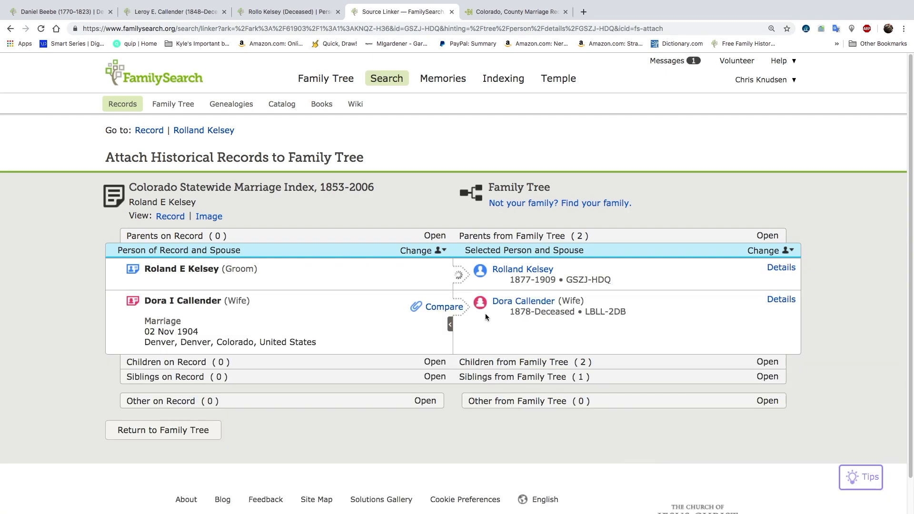
- Add the 02 Nov 1904 marriage in Denver, Colorado to the wife and attach the marriage index record to her
{"action": "left_click", "coordinate": [456, 308]}
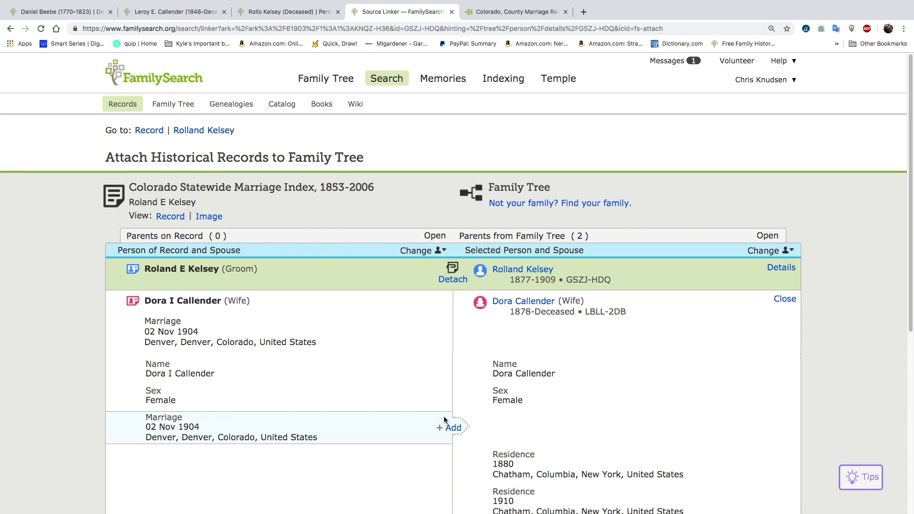
{"action": "left_click", "coordinate": [453, 428]}
{"action": "scroll", "coordinate": [404, 382], "scroll_direction": "down", "scroll_amount": 5}
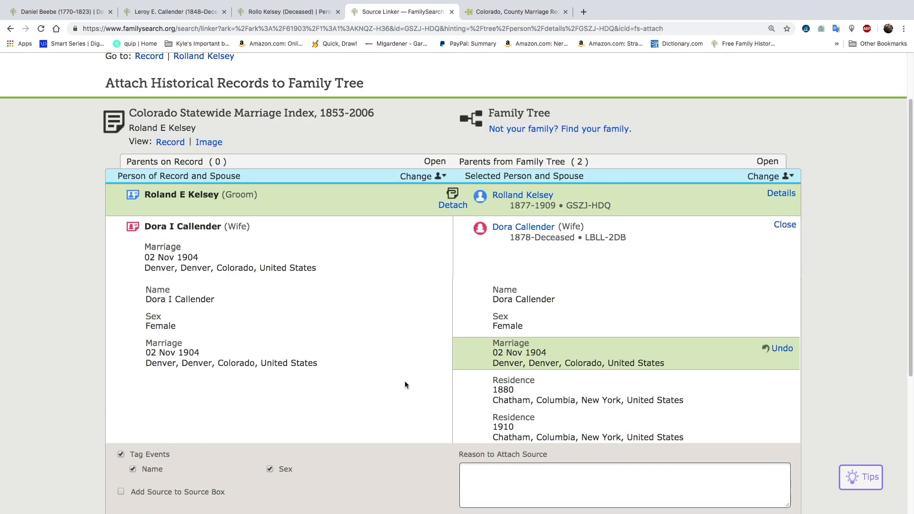
{"action": "scroll", "coordinate": [405, 385], "scroll_direction": "down", "scroll_amount": 1}
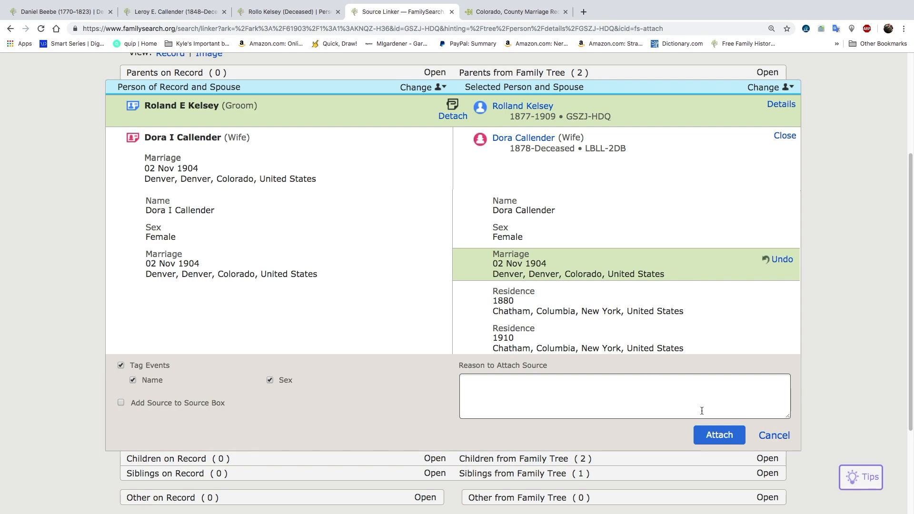
{"action": "left_click", "coordinate": [713, 434]}
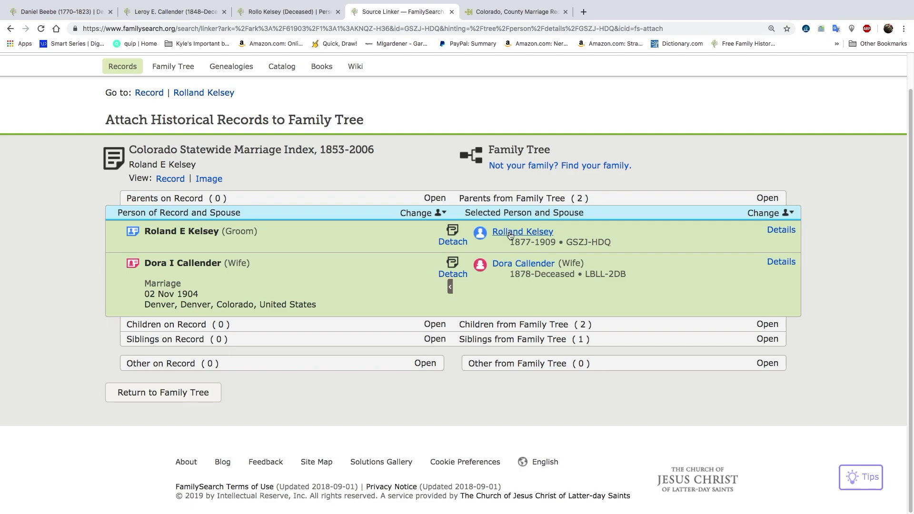
- Close the marriage record attachment page, reload the husband's person page and review his vitals and research hints
{"action": "left_click", "coordinate": [451, 12]}
{"action": "left_click", "coordinate": [288, 12]}
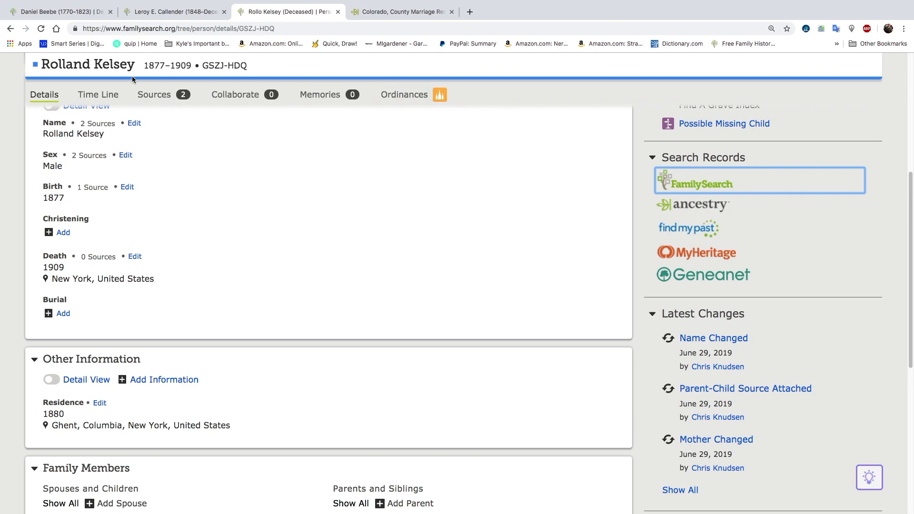
{"action": "left_click", "coordinate": [41, 29]}
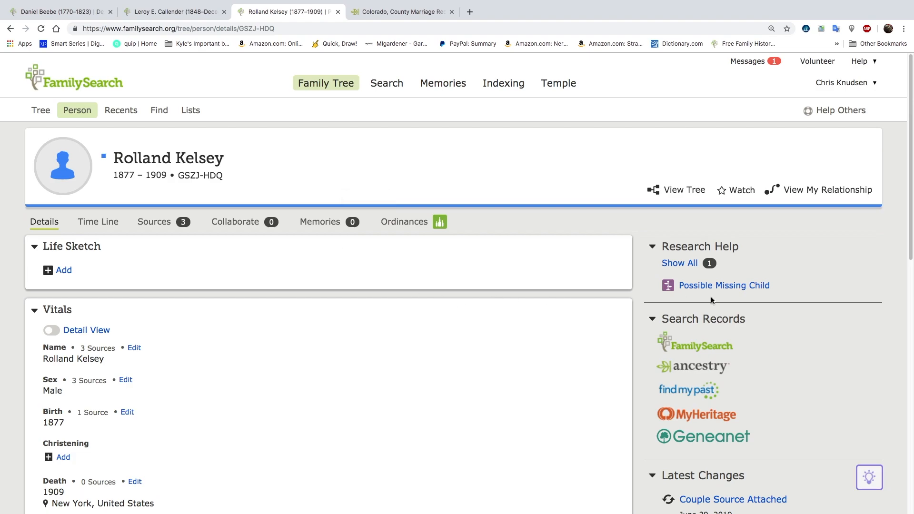
{"action": "scroll", "coordinate": [409, 392], "scroll_direction": "down", "scroll_amount": 3}
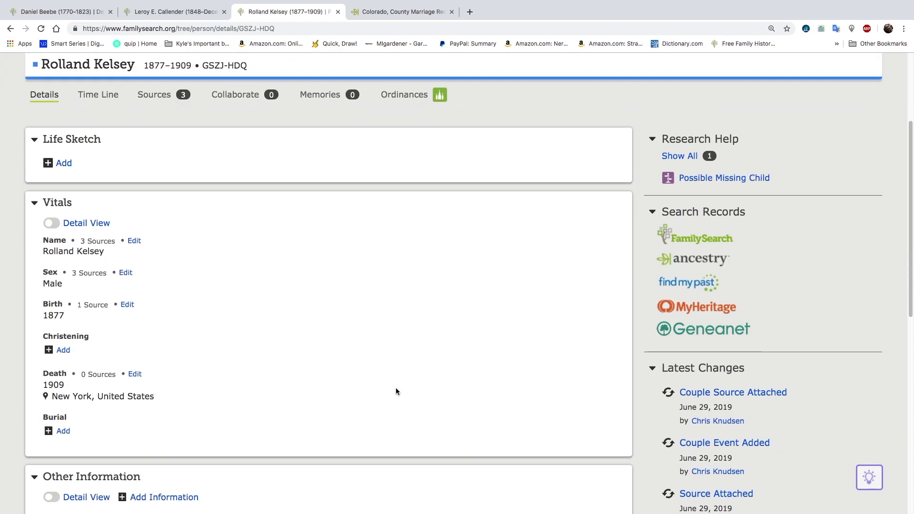
{"action": "scroll", "coordinate": [427, 344], "scroll_direction": "down", "scroll_amount": 3}
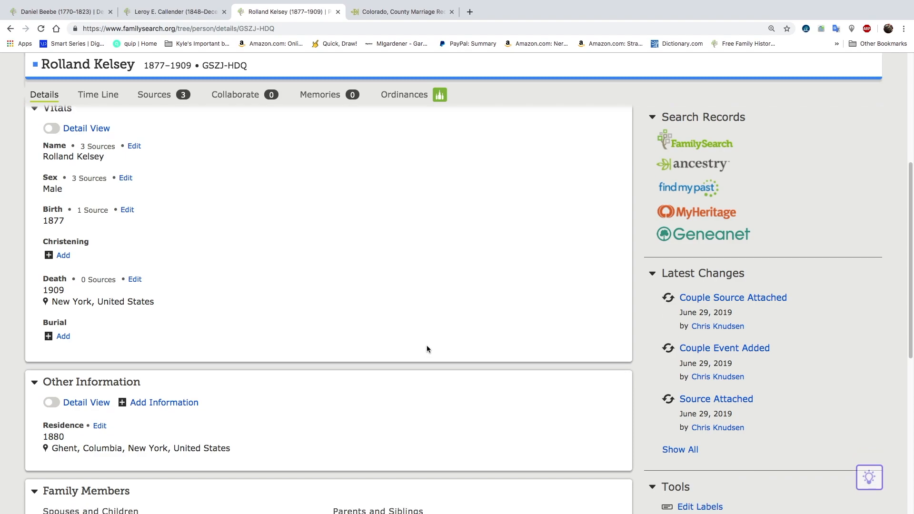
{"action": "scroll", "coordinate": [403, 326], "scroll_direction": "up", "scroll_amount": 2}
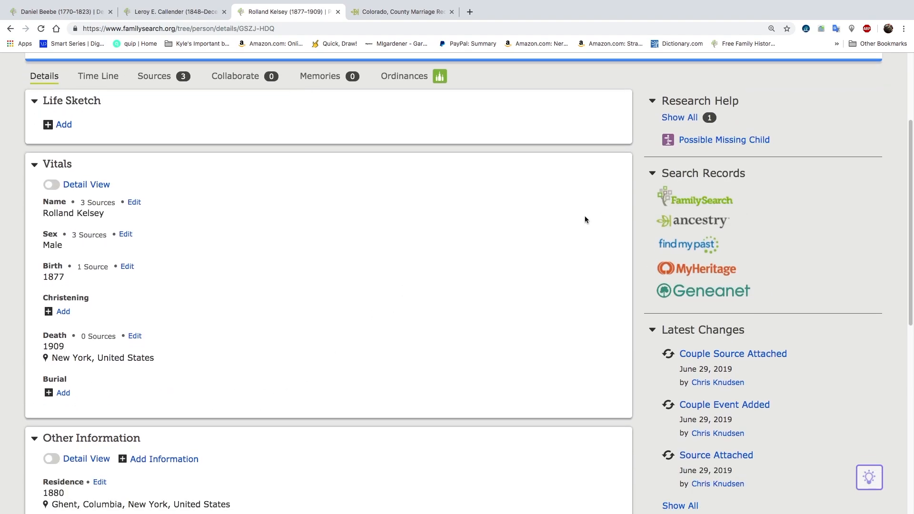
- Search the historical records for the husband under the short form of his first name and open the 1900 census result
{"action": "left_click", "coordinate": [697, 202]}
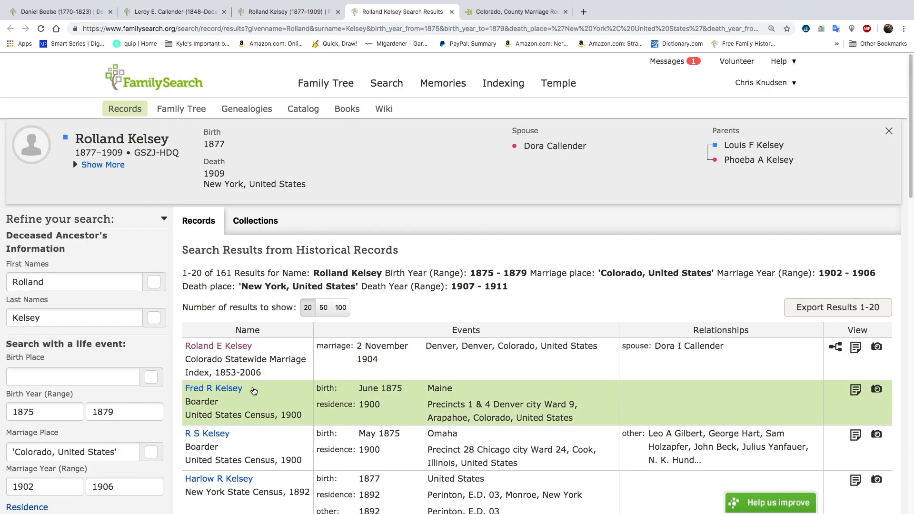
{"action": "left_click", "coordinate": [68, 284]}
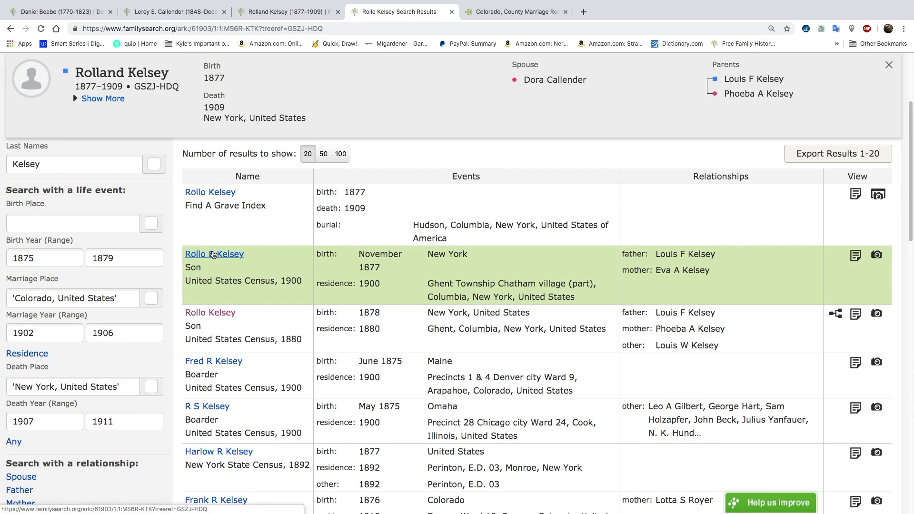
{"action": "left_click", "coordinate": [212, 254]}
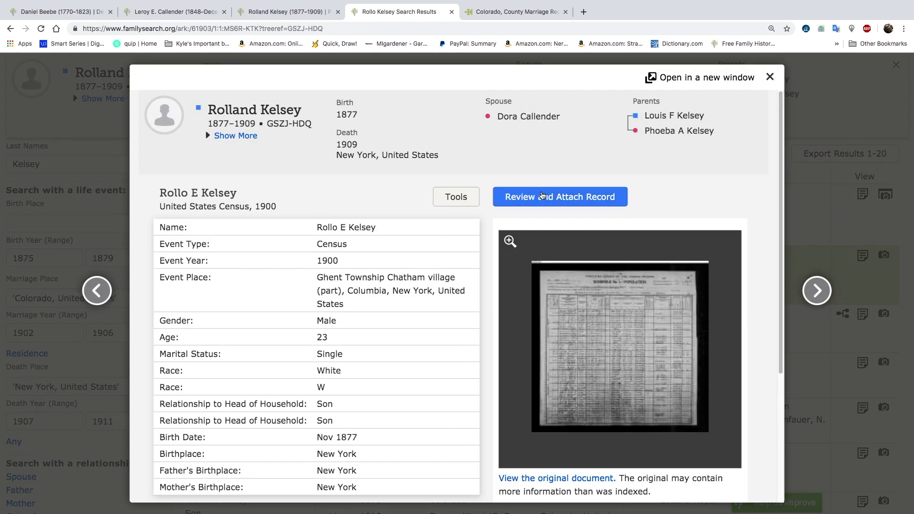
- Attach the 1900 census to the husband with the residence in Ghent Township Chatham village (part), Columbia, New York
{"action": "left_click", "coordinate": [542, 195]}
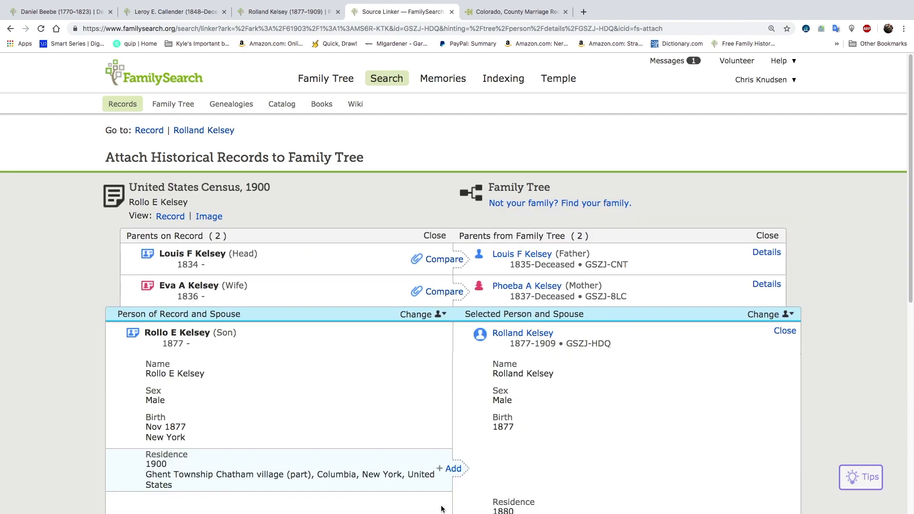
{"action": "left_click", "coordinate": [451, 469]}
{"action": "scroll", "coordinate": [418, 439], "scroll_direction": "down", "scroll_amount": 5}
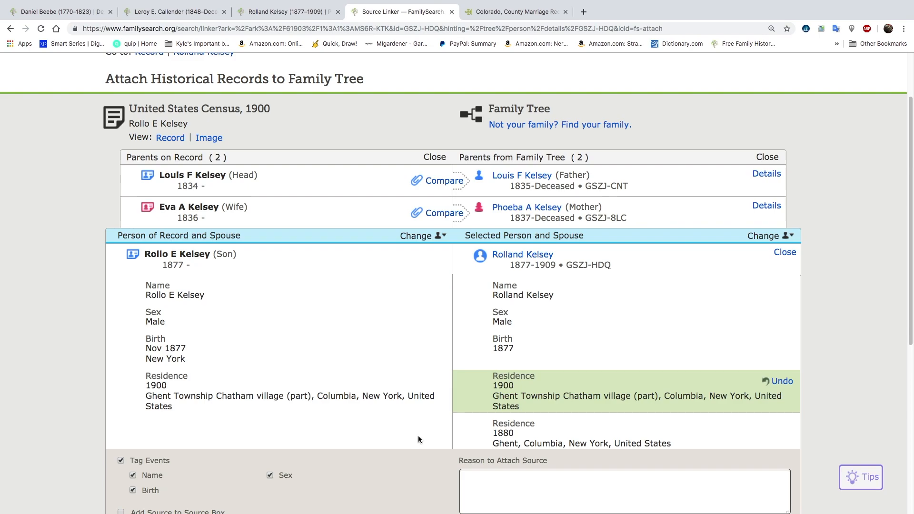
{"action": "left_click", "coordinate": [635, 460]}
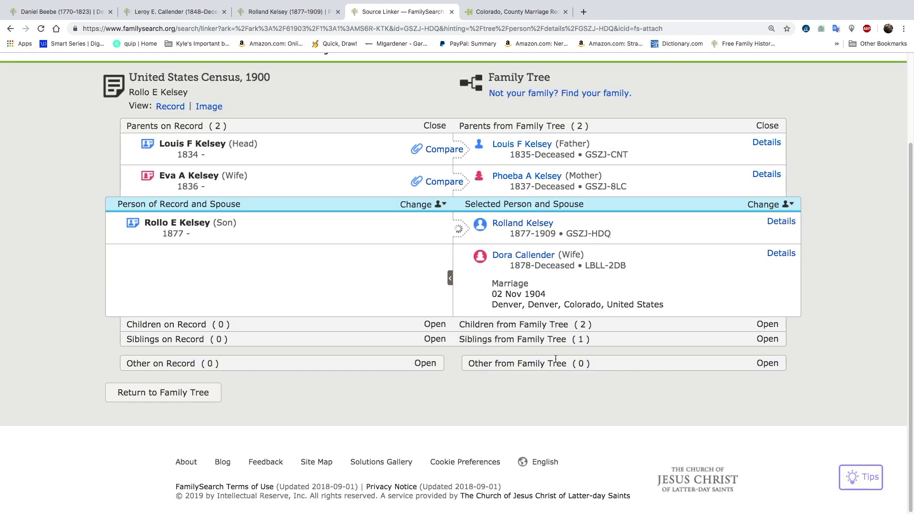
- Compare the census father with the tree's father and attach the 1900 census to him with the 1900 residence
{"action": "left_click", "coordinate": [452, 152]}
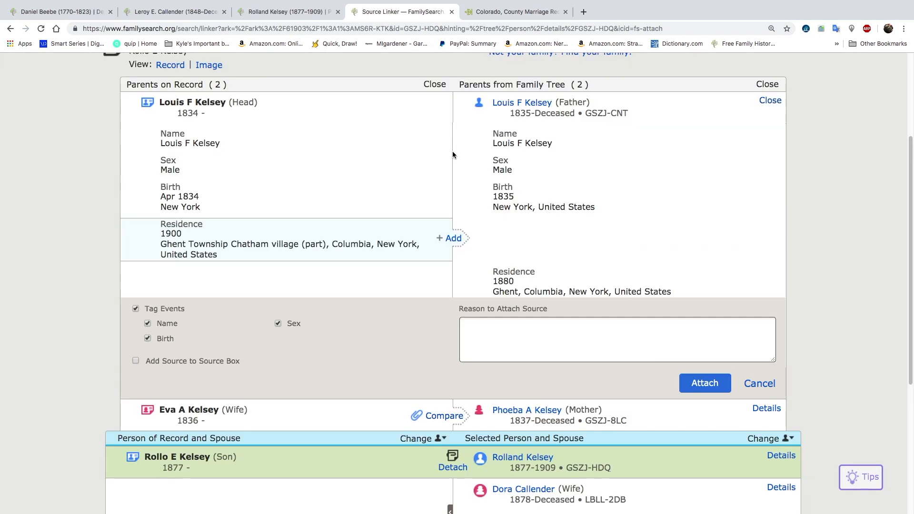
{"action": "left_click", "coordinate": [452, 237]}
{"action": "left_click", "coordinate": [688, 379]}
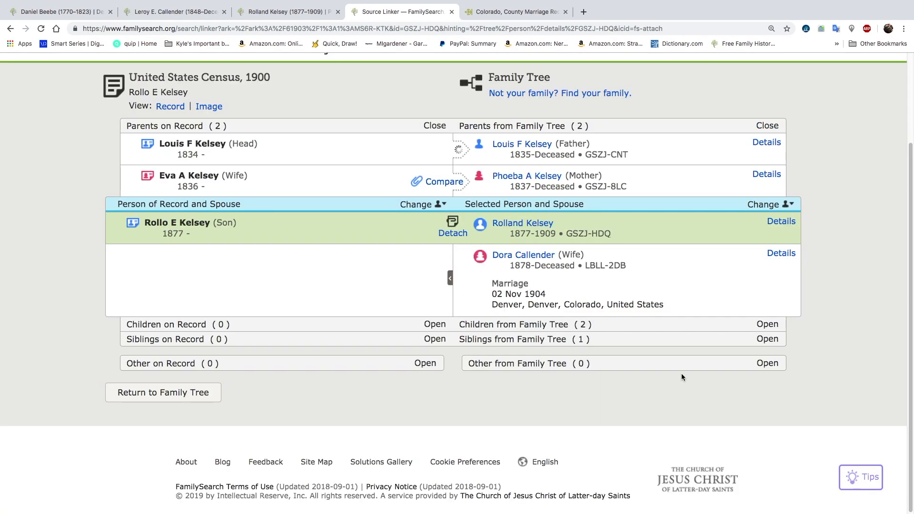
- Attach the 1900 census to the husband's mother with her residence, and return to the descendancy view of the family tree
{"action": "left_click", "coordinate": [442, 181]}
{"action": "left_click", "coordinate": [461, 270]}
{"action": "left_click", "coordinate": [704, 415]}
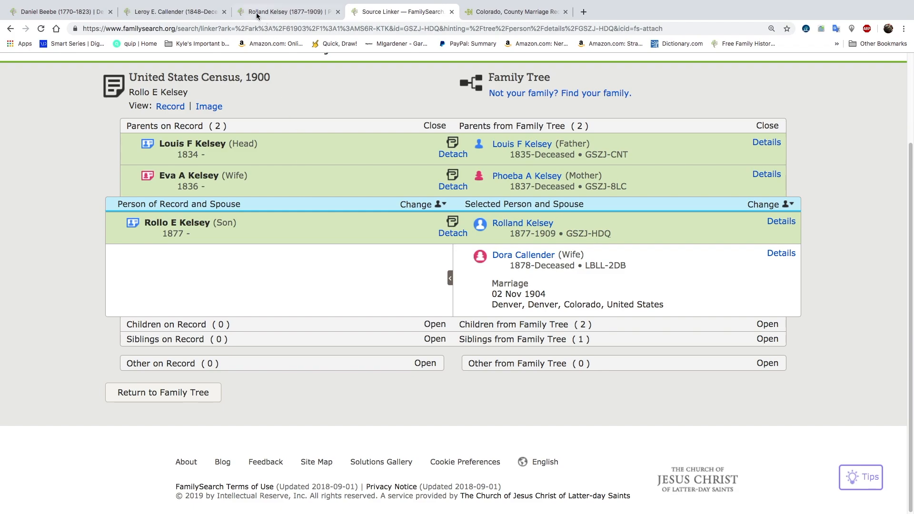
{"action": "left_click", "coordinate": [88, 16]}
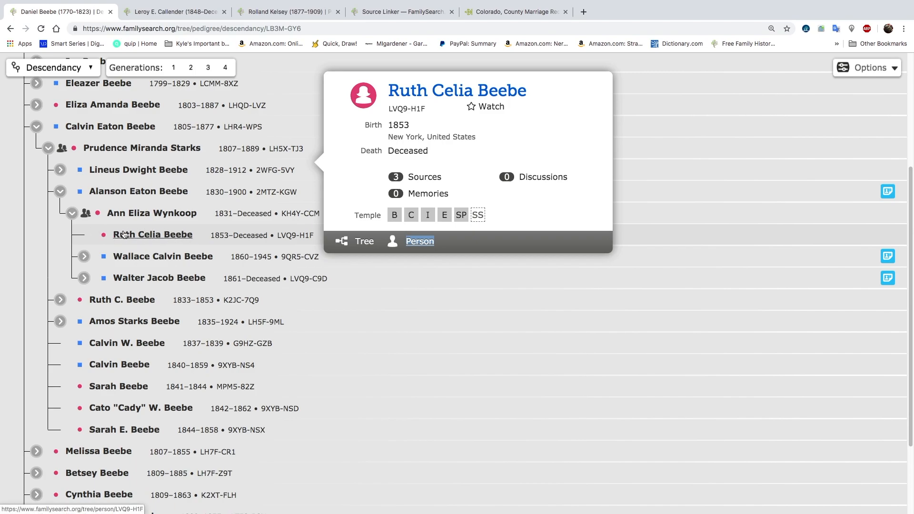
- Reload the descendancy tree and expand the root couple's fifth child and that child's second son to reveal the woman's family
{"action": "left_click", "coordinate": [41, 30]}
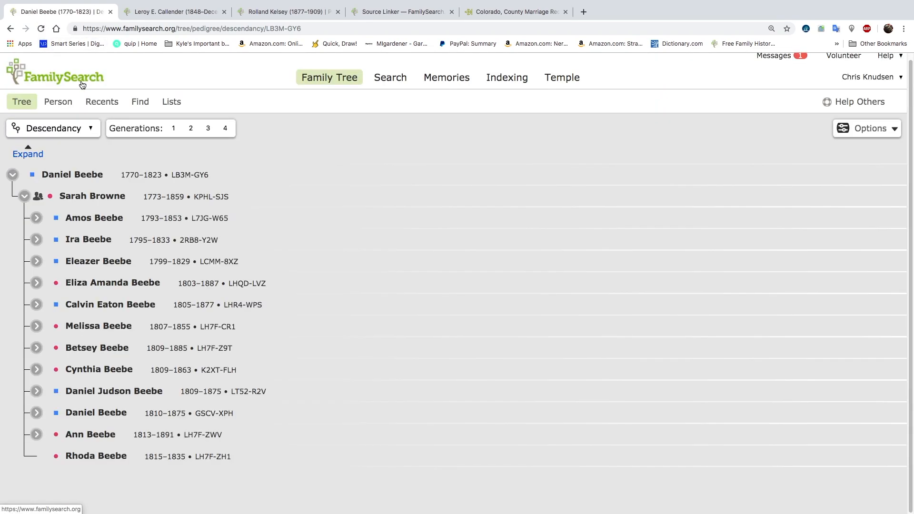
{"action": "left_click", "coordinate": [37, 305]}
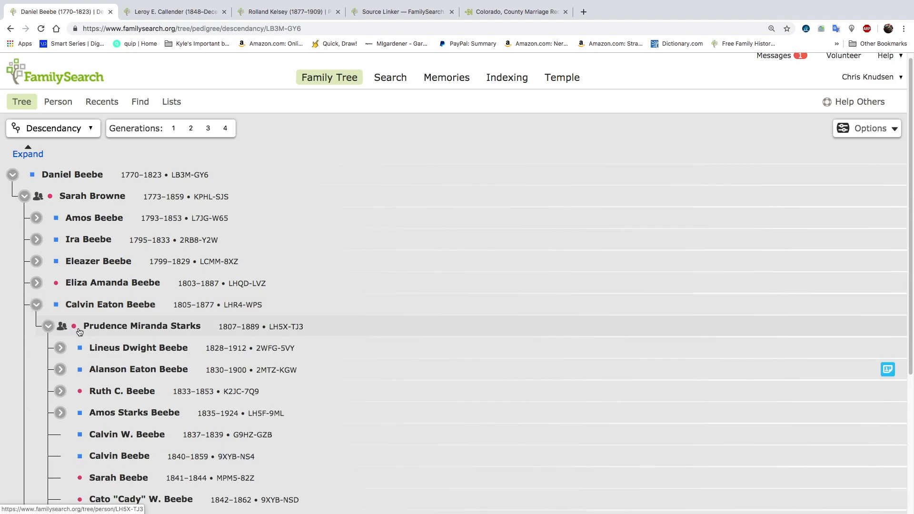
{"action": "left_click", "coordinate": [60, 370]}
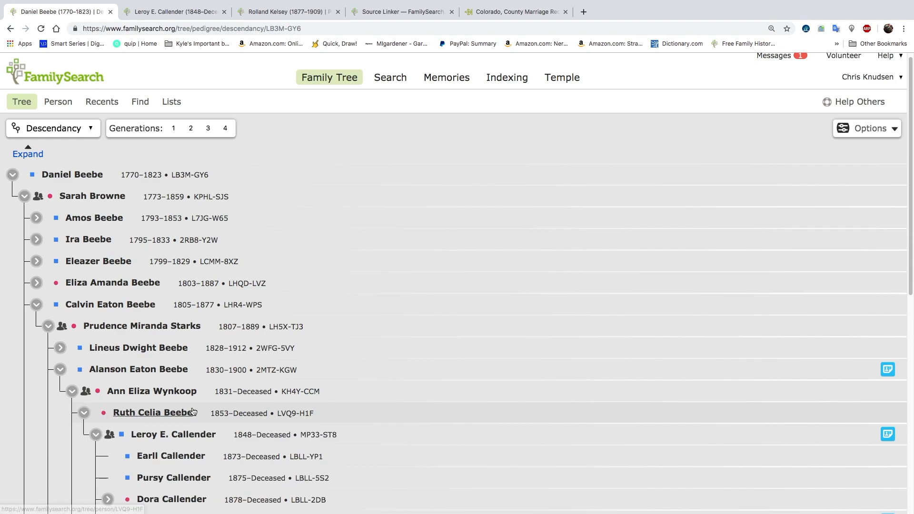
- Expand the woman's elder daughter's branch and that daughter's younger son's branch in the descendancy tree
{"action": "scroll", "coordinate": [190, 412], "scroll_direction": "down", "scroll_amount": 1}
{"action": "scroll", "coordinate": [191, 413], "scroll_direction": "down", "scroll_amount": 1}
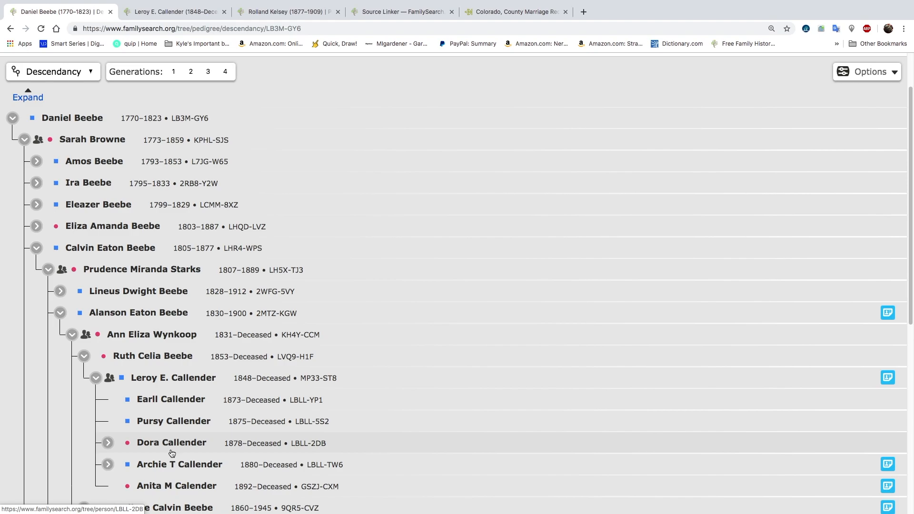
{"action": "left_click", "coordinate": [108, 443]}
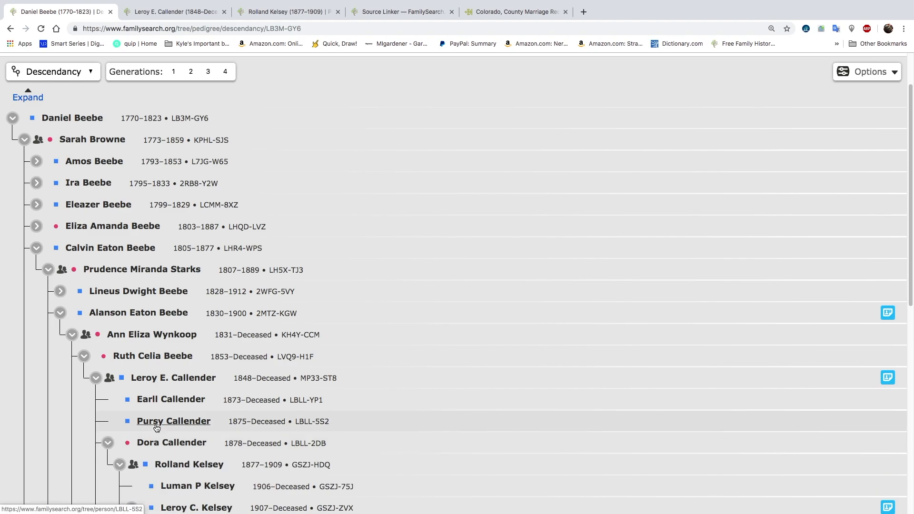
{"action": "scroll", "coordinate": [170, 467], "scroll_direction": "down", "scroll_amount": 3}
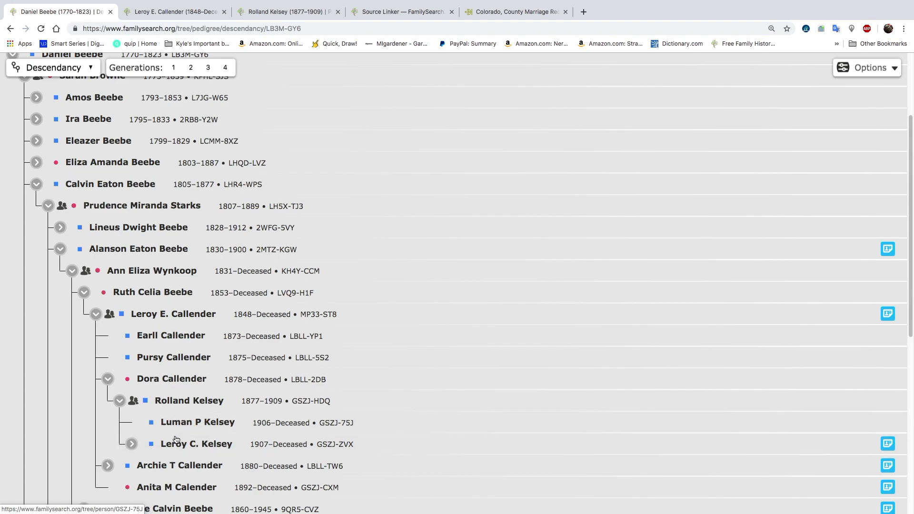
{"action": "left_click", "coordinate": [132, 446]}
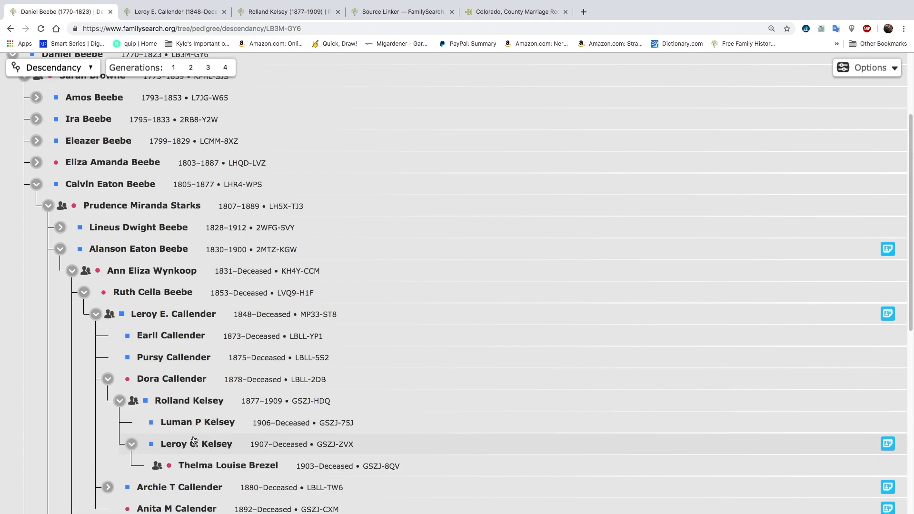